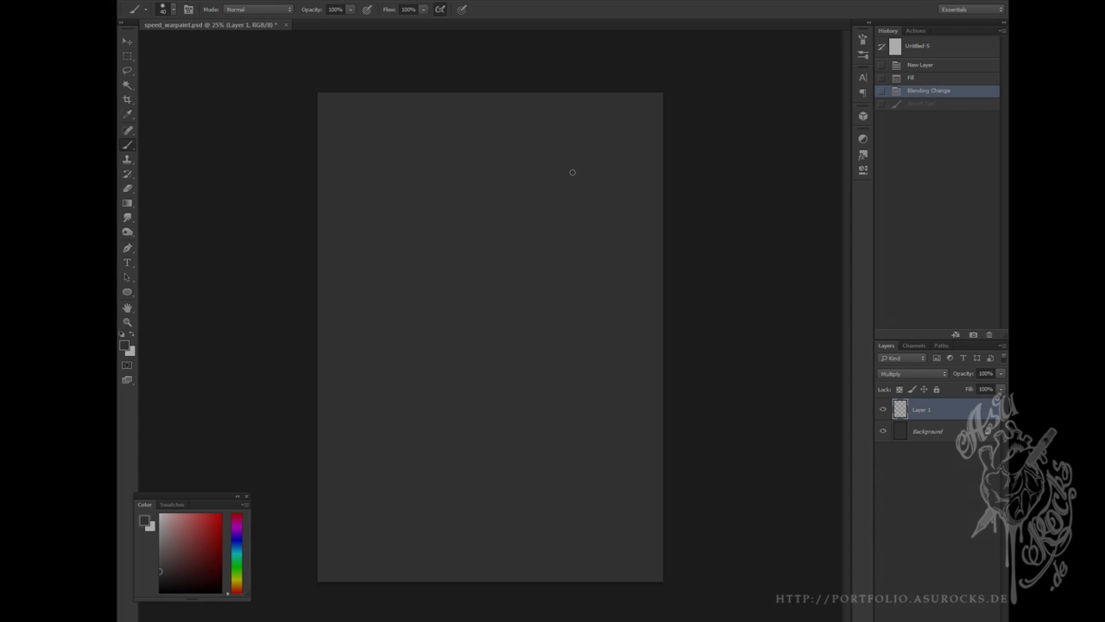
Sketch the head outline, a vertical face guide, and the eye and nose on Layer 1.
{"action": "key", "text": "ctrl+minus"}
{"action": "mouse_move", "coordinate": [524, 280]}
{"action": "left_mouse_down"}
{"action": "mouse_move", "coordinate": [493, 340]}
{"action": "mouse_move", "coordinate": [533, 251]}
{"action": "mouse_move", "coordinate": [510, 279]}
{"action": "mouse_move", "coordinate": [503, 227]}
{"action": "mouse_move", "coordinate": [439, 275]}
{"action": "mouse_move", "coordinate": [470, 338]}
{"action": "left_mouse_up"}
{"action": "key", "text": "e"}
{"action": "key", "text": "b"}
{"action": "left_click_drag", "start_coordinate": [462, 272], "coordinate": [522, 271]}
{"action": "mouse_move", "coordinate": [502, 263]}
{"action": "left_mouse_down"}
{"action": "mouse_move", "coordinate": [493, 308]}
{"action": "mouse_move", "coordinate": [523, 282]}
{"action": "mouse_move", "coordinate": [464, 274]}
{"action": "mouse_move", "coordinate": [485, 281]}
{"action": "left_mouse_up"}
{"action": "mouse_move", "coordinate": [496, 285]}
{"action": "left_mouse_down"}
{"action": "mouse_move", "coordinate": [492, 304]}
{"action": "mouse_move", "coordinate": [505, 304]}
{"action": "left_mouse_up"}
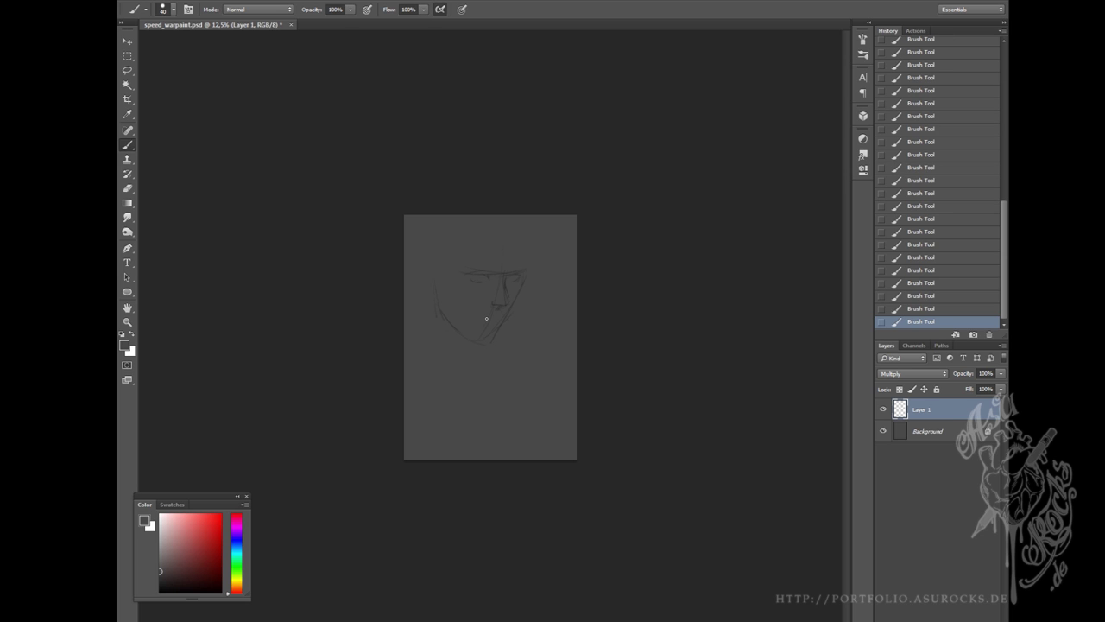
{"action": "key", "text": "e"}
{"action": "mouse_move", "coordinate": [445, 301]}
{"action": "left_mouse_down"}
{"action": "mouse_move", "coordinate": [547, 253]}
{"action": "mouse_move", "coordinate": [492, 333]}
{"action": "mouse_move", "coordinate": [467, 341]}
{"action": "mouse_move", "coordinate": [490, 334]}
{"action": "left_mouse_up"}
{"action": "key", "text": "b"}
Enlarge the brush to 70 and sketch the neck lines and a stroke beside the chin.
{"action": "key", "text": "bracketright"}
{"action": "key", "text": "bracketright"}
{"action": "key", "text": "bracketright"}
{"action": "left_click_drag", "start_coordinate": [479, 338], "coordinate": [473, 373]}
{"action": "left_click_drag", "start_coordinate": [442, 312], "coordinate": [407, 369]}
{"action": "left_click_drag", "start_coordinate": [488, 342], "coordinate": [523, 345]}
Add a new layer set to Multiply blending and clear its contents.
{"action": "key", "text": "ctrl+shift+alt+n"}
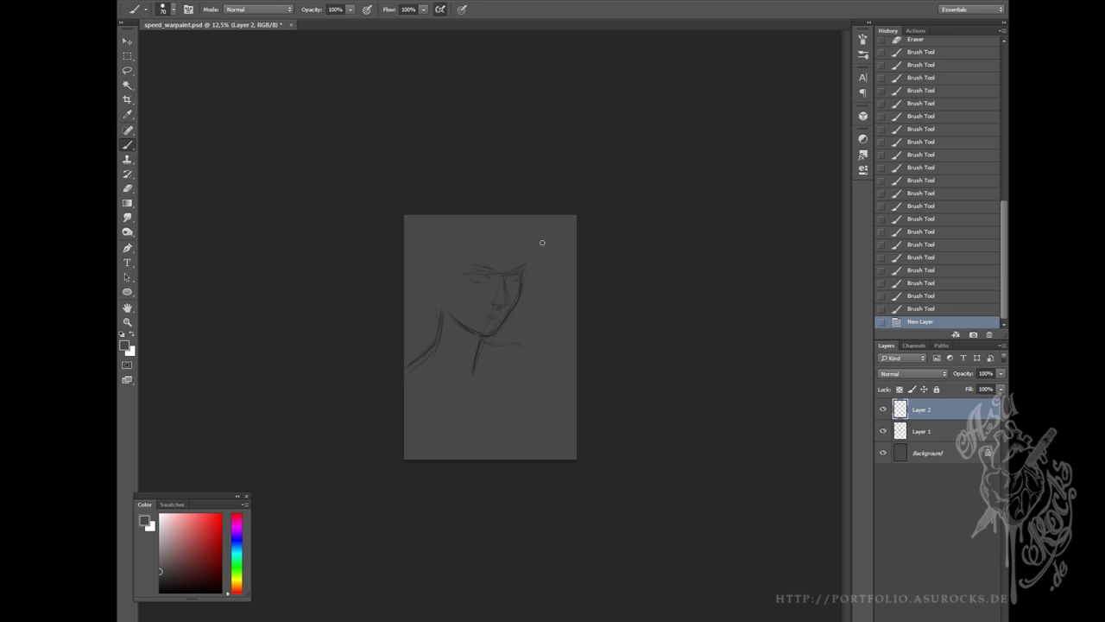
{"action": "key", "text": "ctrl+z"}
{"action": "key", "text": "shift+alt+m"}
{"action": "key", "text": "ctrl+a"}
{"action": "key", "text": "Delete"}
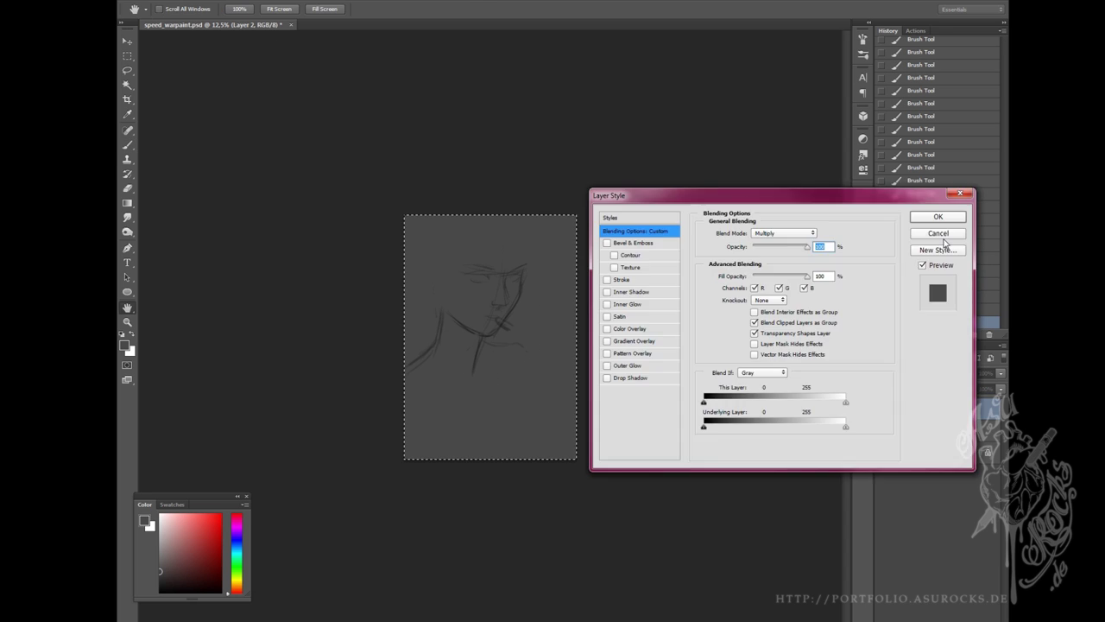
{"action": "key", "text": "ctrl+d"}
Sketch the chin and neck lines on the new layer, erasing strokes right of the chin.
{"action": "mouse_move", "coordinate": [502, 330]}
{"action": "left_mouse_down"}
{"action": "mouse_move", "coordinate": [520, 328]}
{"action": "mouse_move", "coordinate": [540, 354]}
{"action": "mouse_move", "coordinate": [511, 344]}
{"action": "mouse_move", "coordinate": [521, 332]}
{"action": "mouse_move", "coordinate": [539, 360]}
{"action": "mouse_move", "coordinate": [522, 388]}
{"action": "left_mouse_up"}
{"action": "key", "text": "e"}
{"action": "key", "text": "b"}
{"action": "mouse_move", "coordinate": [508, 346]}
{"action": "left_mouse_down"}
{"action": "mouse_move", "coordinate": [511, 374]}
{"action": "mouse_move", "coordinate": [545, 363]}
{"action": "mouse_move", "coordinate": [524, 401]}
{"action": "mouse_move", "coordinate": [499, 390]}
{"action": "left_mouse_up"}
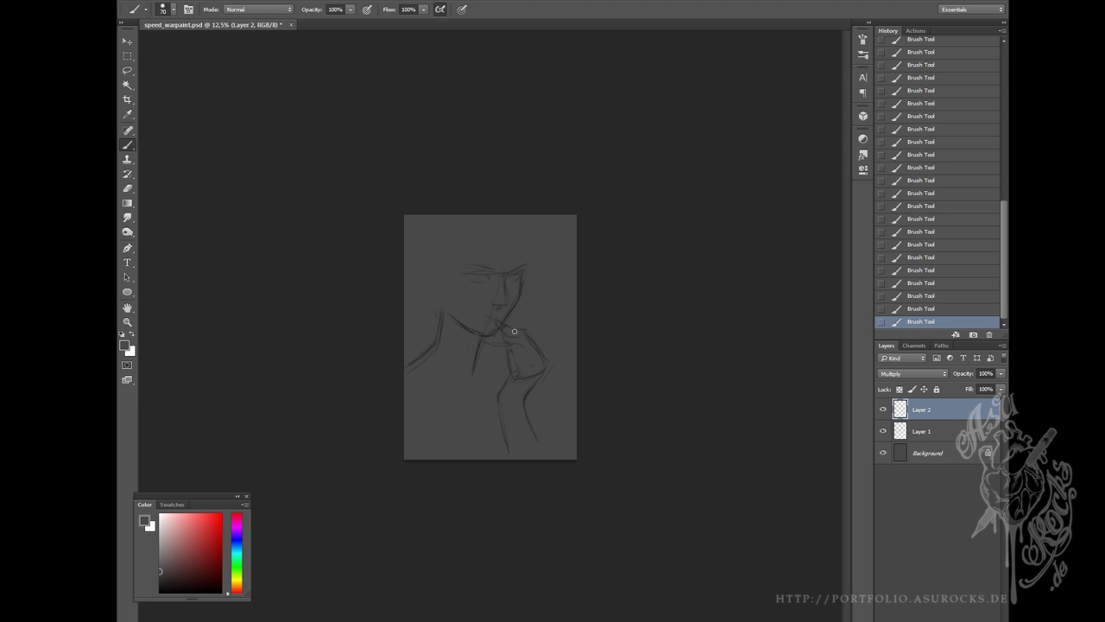
Lasso the sketch lines near the neck, nudge them left, and redraw strokes near the hand.
{"action": "key", "text": "l"}
{"action": "mouse_move", "coordinate": [510, 341]}
{"action": "left_mouse_down"}
{"action": "mouse_move", "coordinate": [518, 378]}
{"action": "mouse_move", "coordinate": [566, 380]}
{"action": "left_mouse_up"}
{"action": "key", "text": "ctrl+d"}
{"action": "key", "text": "v"}
{"action": "key", "text": "Left"}
{"action": "key", "text": "ctrl+d"}
{"action": "key", "text": "b"}
{"action": "key", "text": "e"}
{"action": "mouse_move", "coordinate": [509, 341]}
{"action": "left_mouse_down"}
{"action": "mouse_move", "coordinate": [544, 363]}
{"action": "mouse_move", "coordinate": [522, 367]}
{"action": "mouse_move", "coordinate": [533, 368]}
{"action": "left_mouse_up"}
{"action": "key", "text": "b"}
Sketch the hand's fingers and wrist, adjust the face lines, and zoom out to 16.7%.
{"action": "key", "text": "e"}
{"action": "mouse_move", "coordinate": [500, 328]}
{"action": "left_mouse_down"}
{"action": "mouse_move", "coordinate": [511, 318]}
{"action": "mouse_move", "coordinate": [526, 371]}
{"action": "mouse_move", "coordinate": [509, 409]}
{"action": "mouse_move", "coordinate": [535, 436]}
{"action": "left_mouse_up"}
{"action": "key", "text": "b"}
{"action": "left_click_drag", "start_coordinate": [501, 403], "coordinate": [505, 451]}
{"action": "left_click_drag", "start_coordinate": [498, 366], "coordinate": [506, 391]}
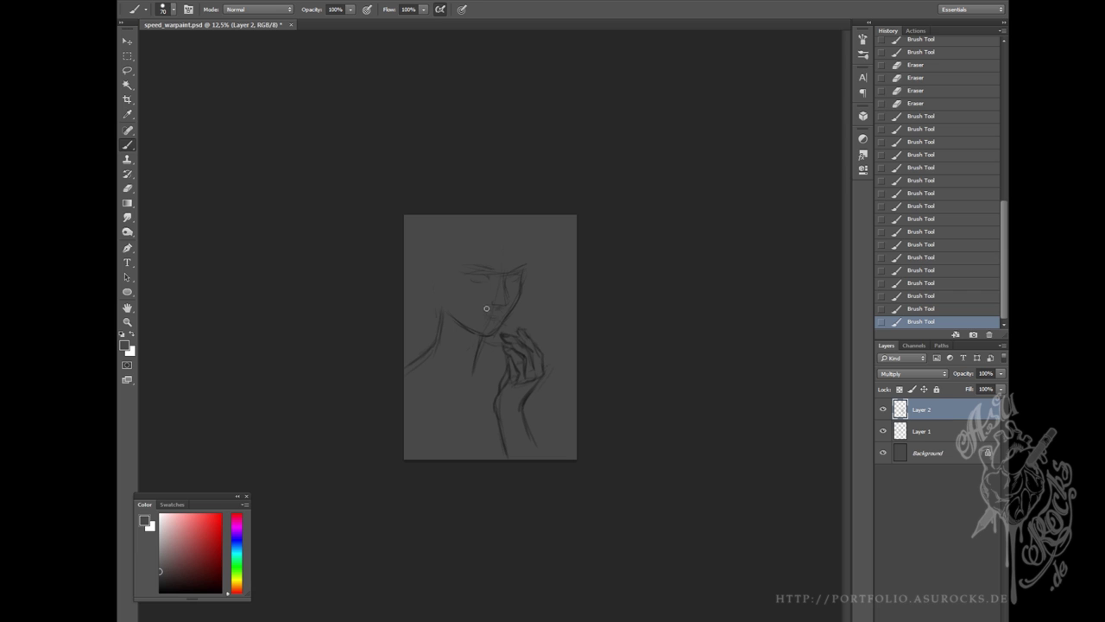
{"action": "mouse_move", "coordinate": [537, 374]}
{"action": "left_mouse_down"}
{"action": "mouse_move", "coordinate": [555, 358]}
{"action": "mouse_move", "coordinate": [551, 367]}
{"action": "left_mouse_up"}
{"action": "key", "text": "ctrl+plus"}
{"action": "key", "text": "ctrl+minus"}
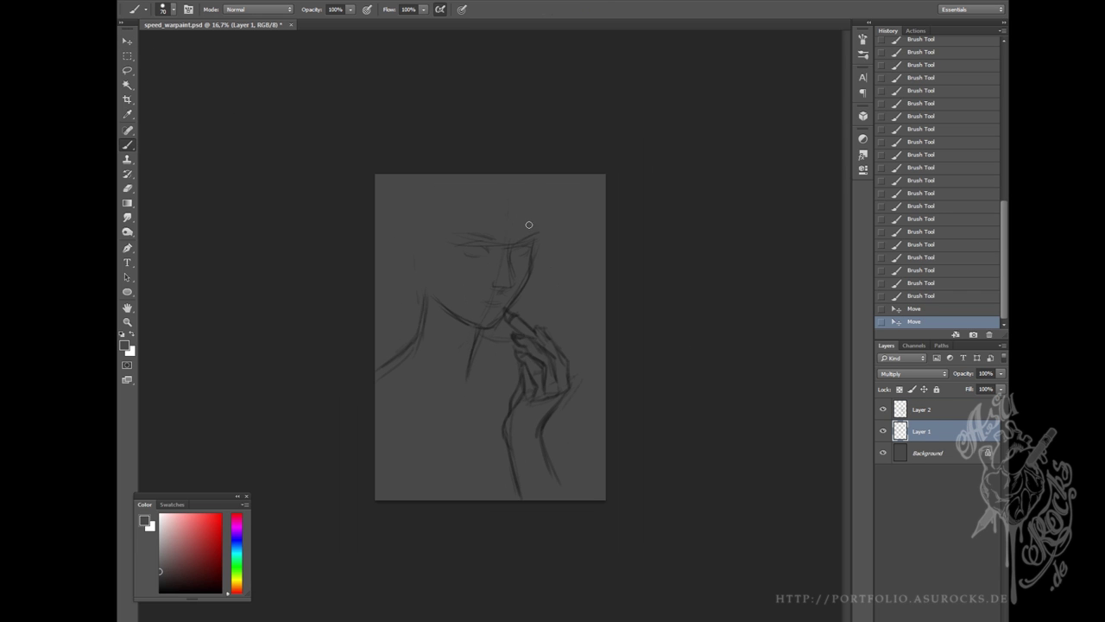
Sketch the eyes, erase marks near the right eye, and nudge the left eye leftward.
{"action": "left_click_drag", "start_coordinate": [467, 250], "coordinate": [525, 252]}
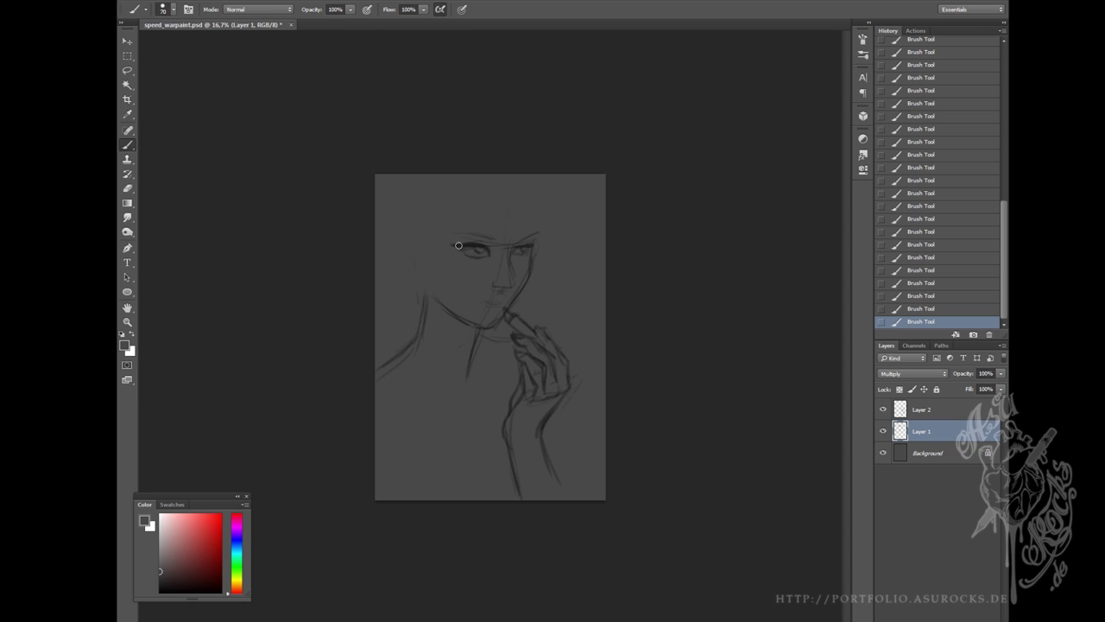
{"action": "key", "text": "e"}
{"action": "left_click_drag", "start_coordinate": [502, 237], "coordinate": [504, 245]}
{"action": "left_click_drag", "start_coordinate": [504, 245], "coordinate": [528, 238]}
{"action": "key", "text": "b"}
{"action": "left_click_drag", "start_coordinate": [440, 229], "coordinate": [442, 235]}
{"action": "left_click", "coordinate": [127, 40]}
{"action": "key", "text": "shift+Left"}
{"action": "key", "text": "shift+Left"}
{"action": "key", "text": "shift+Left"}
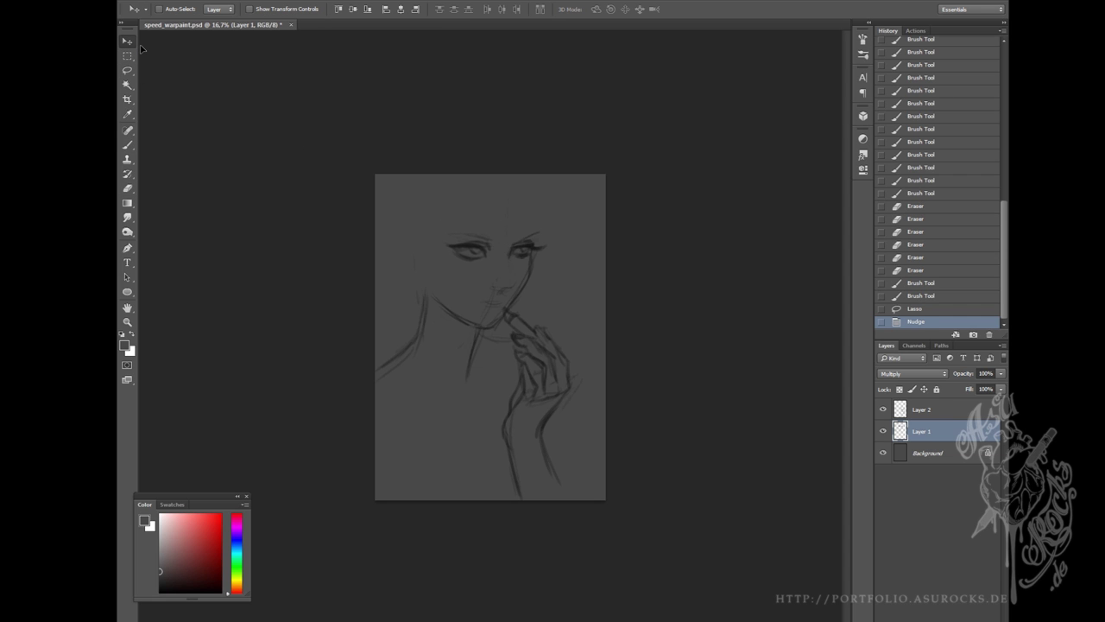
{"action": "key", "text": "ctrl+d"}
{"action": "key", "text": "b"}
Sketch and refine the nose and mouth lines, erasing stray marks near the nose.
{"action": "left_click_drag", "start_coordinate": [510, 259], "coordinate": [518, 274]}
{"action": "left_click_drag", "start_coordinate": [506, 283], "coordinate": [518, 293]}
{"action": "key", "text": "e"}
{"action": "mouse_move", "coordinate": [531, 259]}
{"action": "left_mouse_down"}
{"action": "mouse_move", "coordinate": [540, 263]}
{"action": "mouse_move", "coordinate": [523, 298]}
{"action": "left_mouse_up"}
{"action": "key", "text": "b"}
{"action": "mouse_move", "coordinate": [510, 285]}
{"action": "left_mouse_down"}
{"action": "mouse_move", "coordinate": [518, 302]}
{"action": "mouse_move", "coordinate": [496, 319]}
{"action": "left_mouse_up"}
{"action": "mouse_move", "coordinate": [496, 315]}
{"action": "left_mouse_down"}
{"action": "mouse_move", "coordinate": [488, 326]}
{"action": "mouse_move", "coordinate": [496, 313]}
{"action": "left_mouse_up"}
{"action": "left_click_drag", "start_coordinate": [500, 309], "coordinate": [503, 298]}
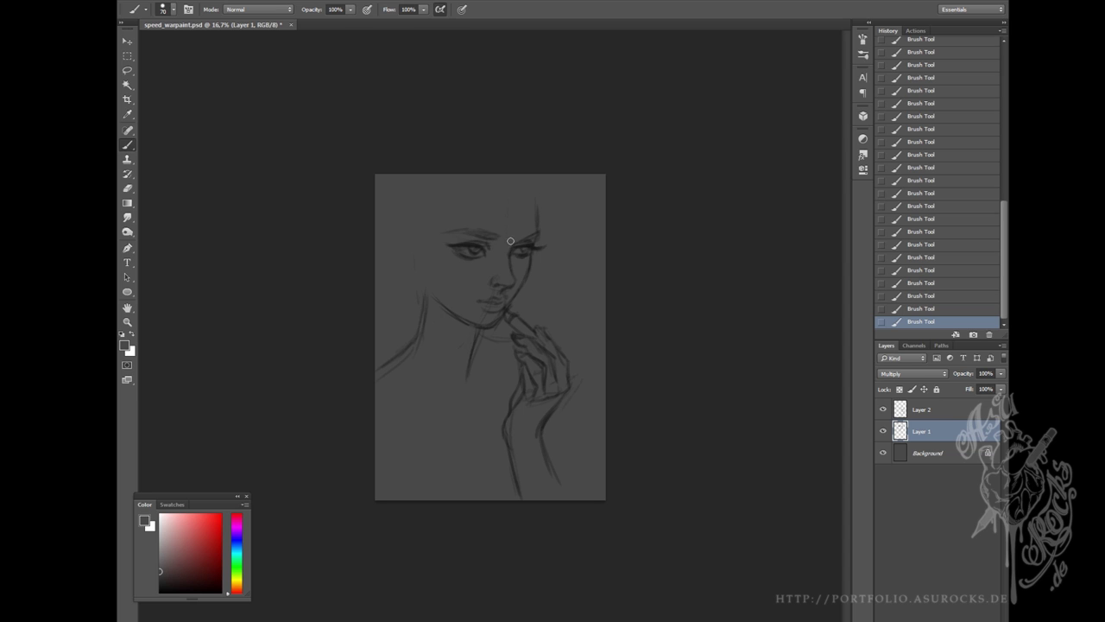
Shift the sketch near the hand and add strokes around the lips, eye, neck and lower hand.
{"action": "key", "text": "v"}
{"action": "left_click_drag", "start_coordinate": [535, 372], "coordinate": [553, 354]}
{"action": "key", "text": "e"}
{"action": "key", "text": "b"}
{"action": "left_click_drag", "start_coordinate": [527, 244], "coordinate": [542, 249]}
{"action": "left_click_drag", "start_coordinate": [474, 297], "coordinate": [505, 298]}
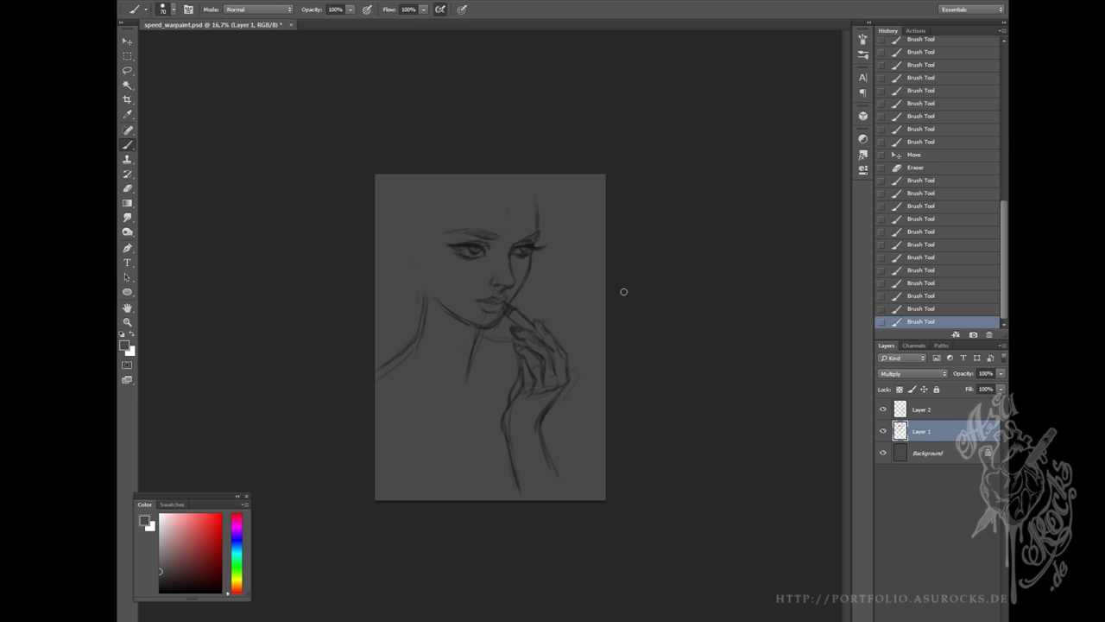
{"action": "left_click_drag", "start_coordinate": [427, 278], "coordinate": [424, 303]}
{"action": "left_click_drag", "start_coordinate": [466, 393], "coordinate": [488, 375]}
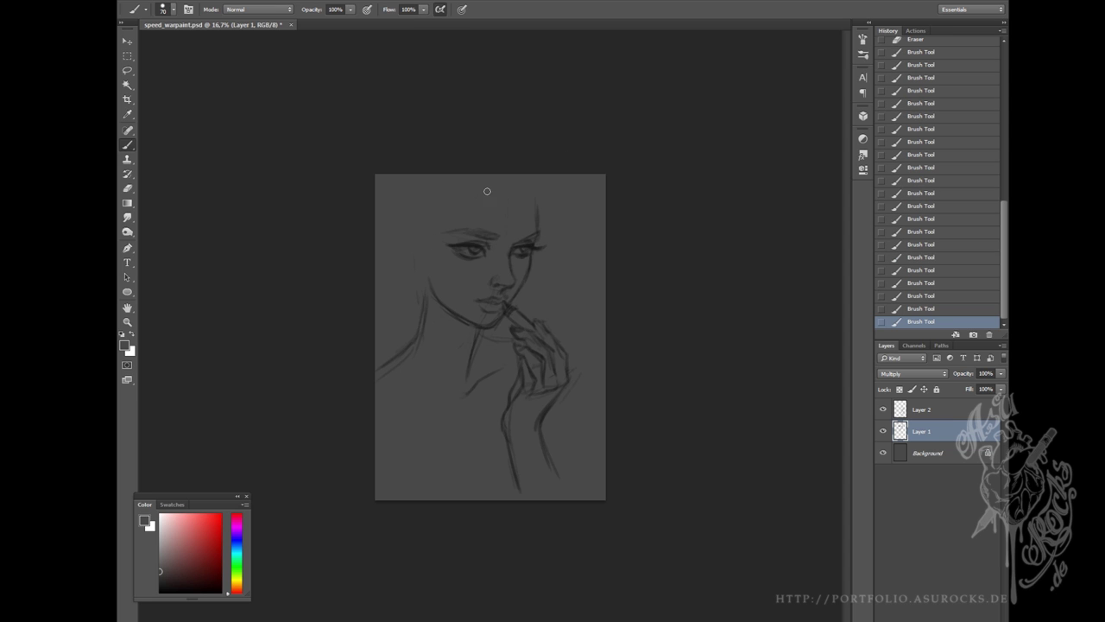
{"action": "key", "text": "ctrl+alt+z"}
{"action": "key", "text": "ctrl+alt+z"}
{"action": "key", "text": "ctrl+alt+z"}
{"action": "key", "text": "ctrl+shift+z"}
{"action": "key", "text": "ctrl+shift+z"}
{"action": "key", "text": "ctrl+shift+z"}
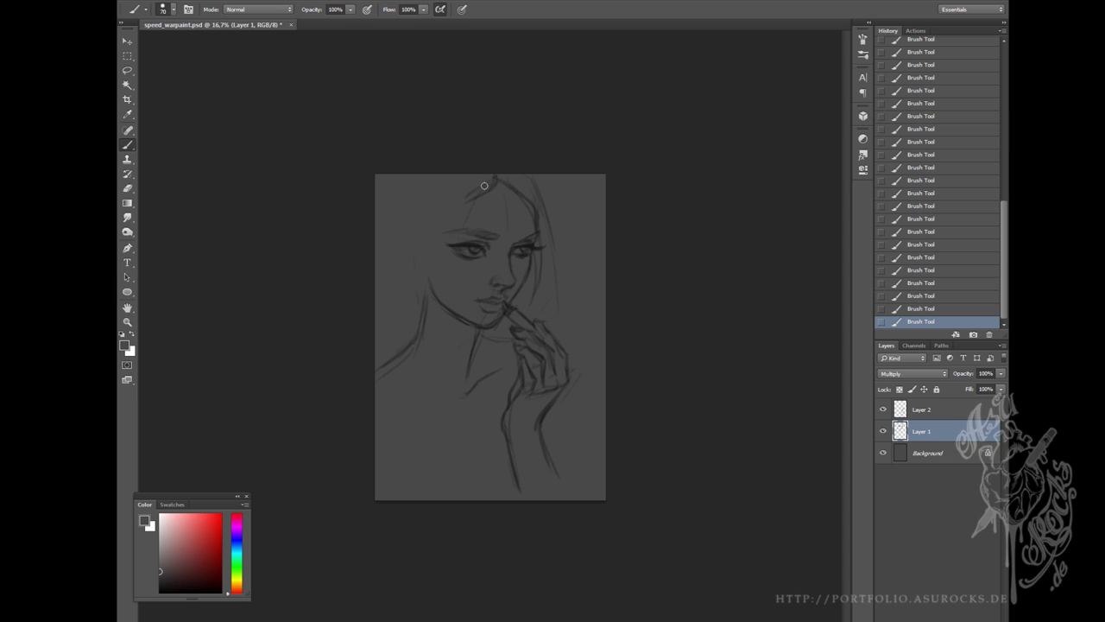
Darken the neck line, sketch long hair down both sides, and slightly rotate the face sketch.
{"action": "mouse_move", "coordinate": [445, 285]}
{"action": "left_mouse_down"}
{"action": "mouse_move", "coordinate": [442, 373]}
{"action": "mouse_move", "coordinate": [420, 345]}
{"action": "left_mouse_up"}
{"action": "key", "text": "e"}
{"action": "key", "text": "b"}
{"action": "mouse_move", "coordinate": [499, 176]}
{"action": "left_mouse_down"}
{"action": "mouse_move", "coordinate": [536, 208]}
{"action": "mouse_move", "coordinate": [528, 226]}
{"action": "mouse_move", "coordinate": [546, 224]}
{"action": "mouse_move", "coordinate": [554, 263]}
{"action": "left_mouse_up"}
{"action": "left_click_drag", "start_coordinate": [531, 287], "coordinate": [518, 318]}
{"action": "left_click_drag", "start_coordinate": [542, 250], "coordinate": [557, 320]}
{"action": "left_click_drag", "start_coordinate": [528, 179], "coordinate": [560, 270]}
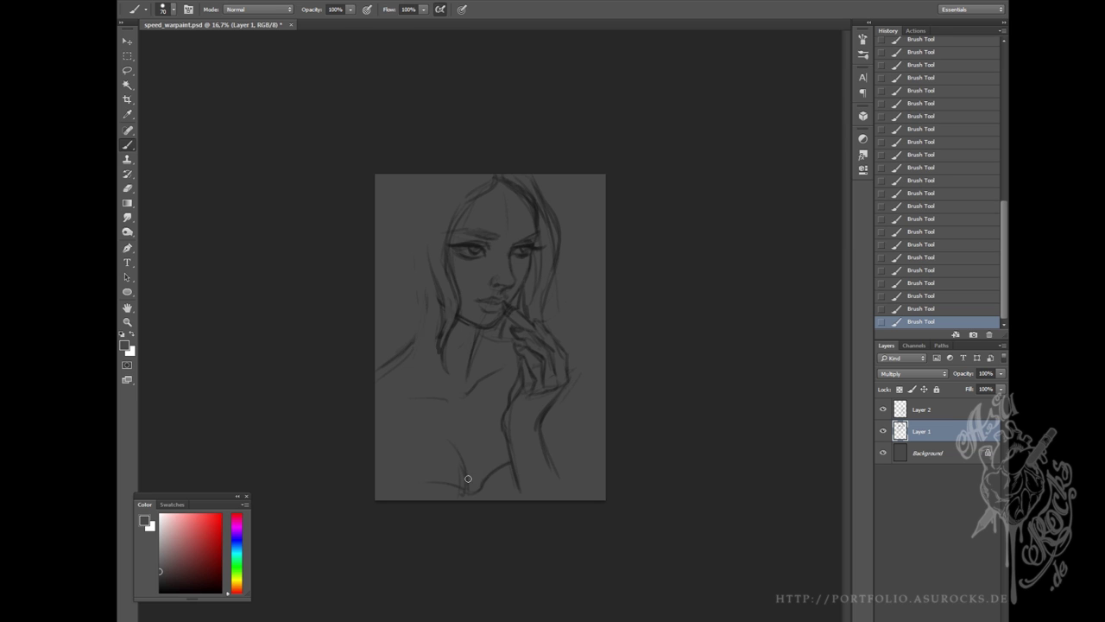
{"action": "left_click_drag", "start_coordinate": [466, 354], "coordinate": [423, 496]}
{"action": "left_click_drag", "start_coordinate": [399, 399], "coordinate": [380, 470]}
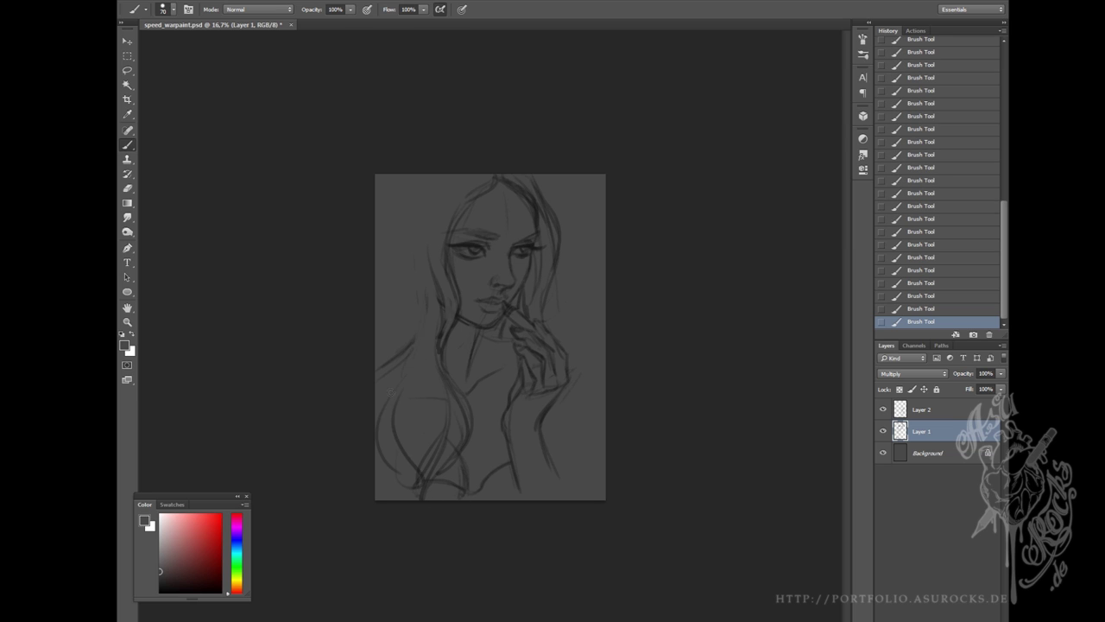
{"action": "key", "text": "ctrl+t"}
{"action": "left_click_drag", "start_coordinate": [362, 126], "coordinate": [355, 138]}
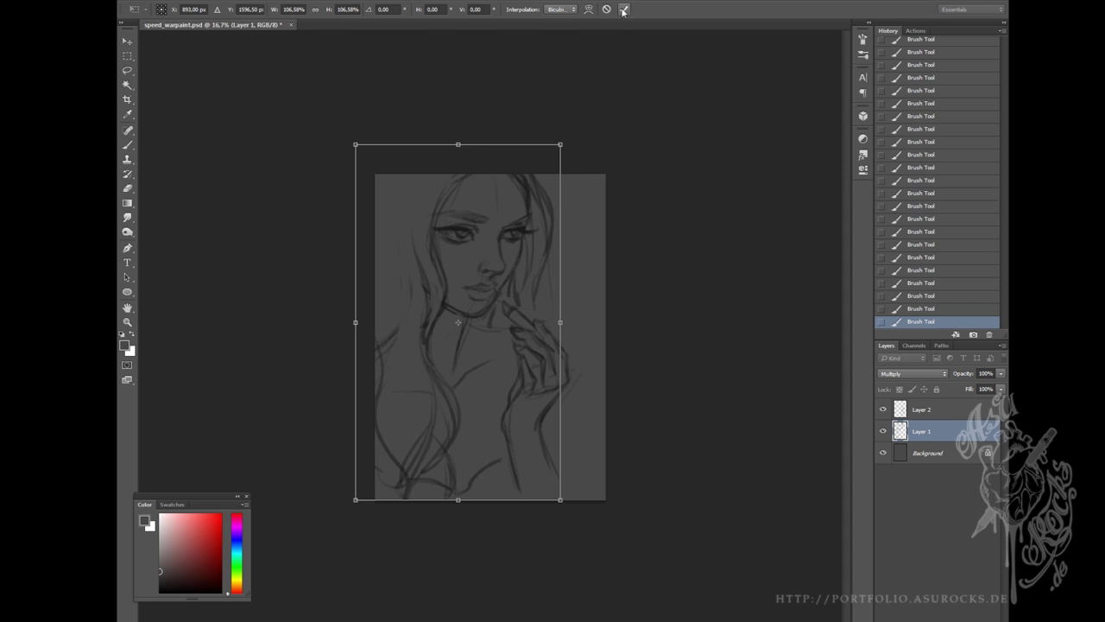
Commit the rotation, scale the hand strokes to about 108%, and add new hand strokes.
{"action": "key", "text": "Return"}
{"action": "left_click", "coordinate": [925, 418]}
{"action": "key", "text": "ctrl+t"}
{"action": "mouse_move", "coordinate": [577, 498]}
{"action": "left_mouse_down"}
{"action": "mouse_move", "coordinate": [586, 508]}
{"action": "mouse_move", "coordinate": [605, 456]}
{"action": "left_mouse_up"}
{"action": "key", "text": "Return"}
{"action": "left_click_drag", "start_coordinate": [571, 406], "coordinate": [563, 482]}
{"action": "mouse_move", "coordinate": [501, 457]}
{"action": "left_mouse_down"}
{"action": "mouse_move", "coordinate": [461, 474]}
{"action": "mouse_move", "coordinate": [430, 458]}
{"action": "left_mouse_up"}
Erase unwanted lines on the face sketch layer and add a few new strokes.
{"action": "key", "text": "e"}
{"action": "key", "text": "alt+bracketleft"}
{"action": "left_click_drag", "start_coordinate": [552, 423], "coordinate": [565, 441]}
{"action": "left_click_drag", "start_coordinate": [442, 449], "coordinate": [454, 484]}
{"action": "key", "text": "b"}
{"action": "left_click_drag", "start_coordinate": [544, 416], "coordinate": [552, 463]}
{"action": "left_click_drag", "start_coordinate": [436, 174], "coordinate": [461, 219]}
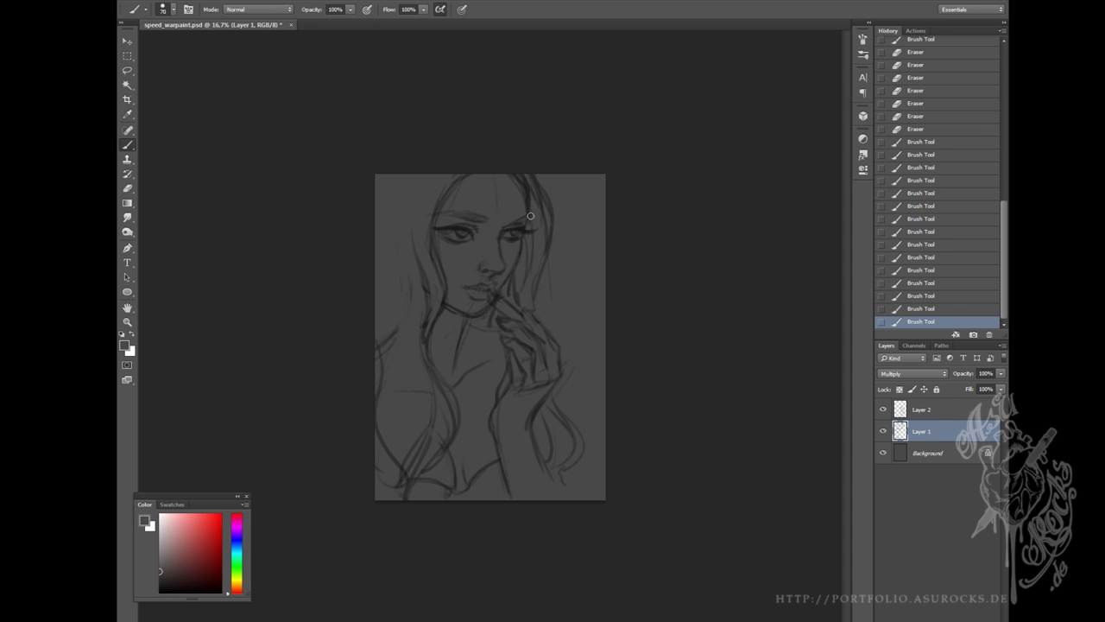
Rotate a lassoed part of the hand sketch a few degrees and shift the hand slightly.
{"action": "key", "text": "m"}
{"action": "left_click_drag", "start_coordinate": [375, 175], "coordinate": [566, 338]}
{"action": "right_click", "coordinate": [566, 338]}
{"action": "left_click", "coordinate": [634, 143]}
{"action": "key", "text": "l"}
{"action": "left_click_drag", "start_coordinate": [374, 307], "coordinate": [296, 202]}
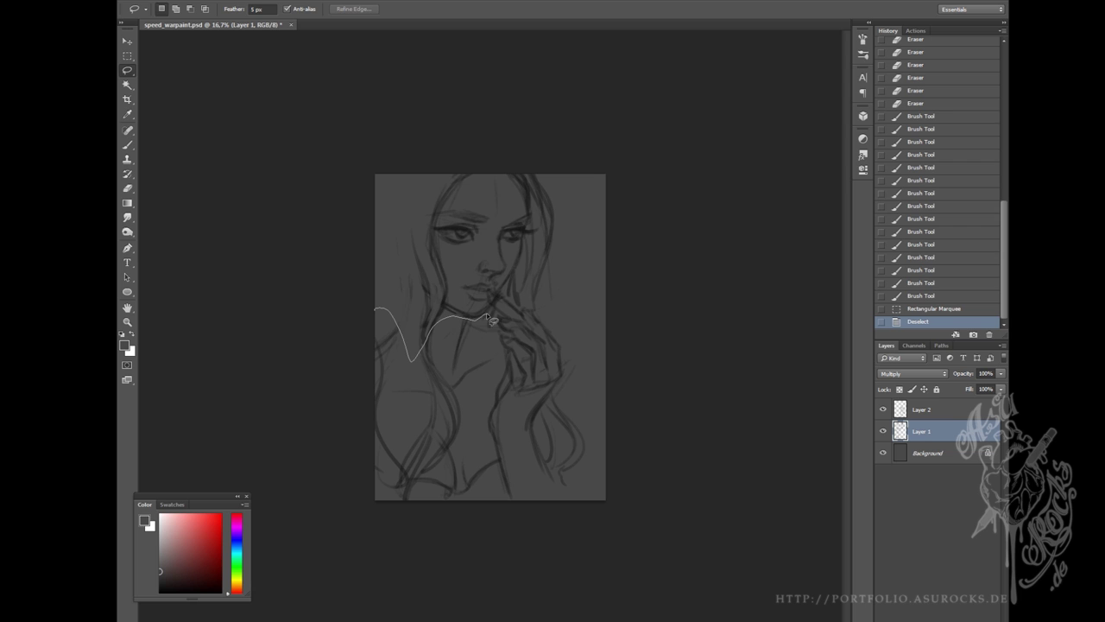
{"action": "key", "text": "ctrl+t"}
{"action": "left_click_drag", "start_coordinate": [703, 406], "coordinate": [656, 448]}
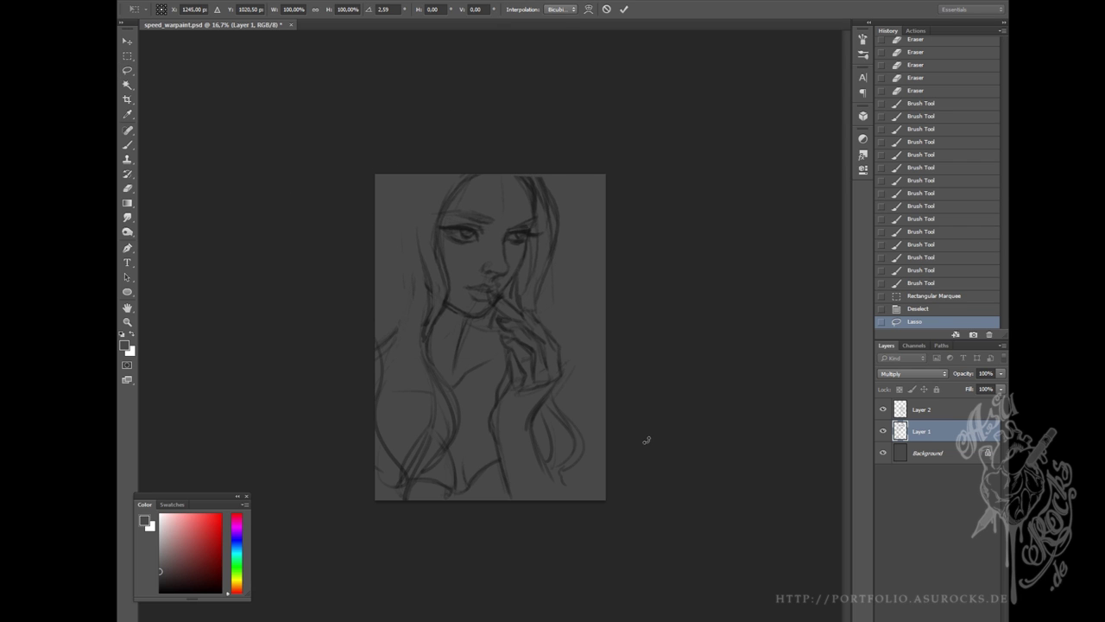
{"action": "left_click", "coordinate": [607, 8]}
{"action": "key", "text": "ctrl+d"}
{"action": "key", "text": "v"}
{"action": "left_click_drag", "start_coordinate": [557, 349], "coordinate": [543, 365]}
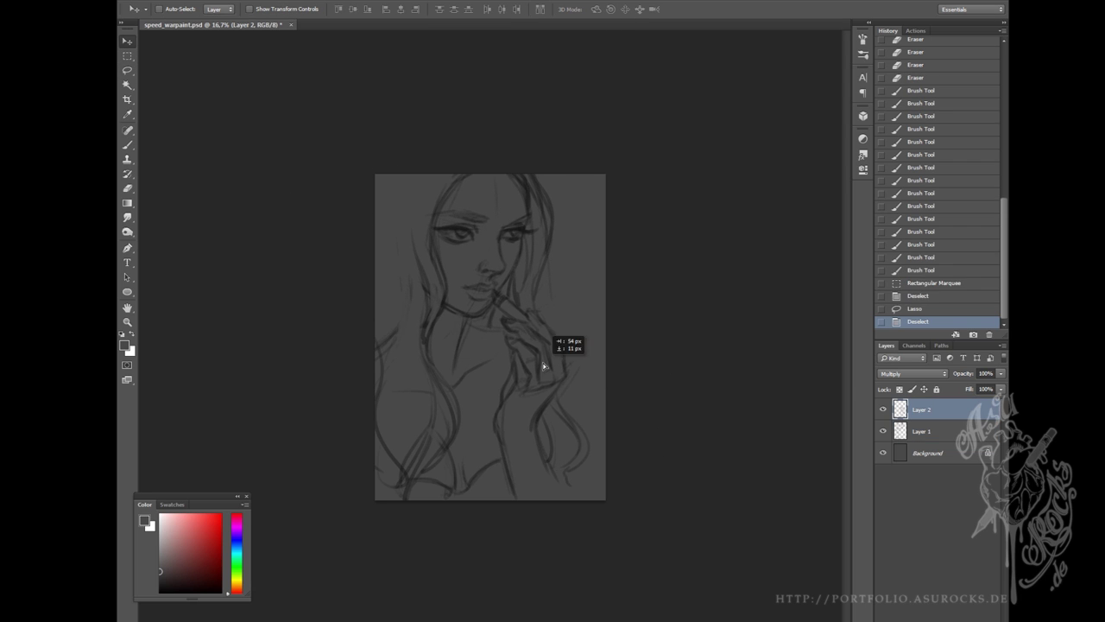
Reshape the jaw and face outline with Liquify's Forward Warp at brush size 273, then erase stray strokes.
{"action": "key", "text": "m"}
{"action": "left_click_drag", "start_coordinate": [384, 145], "coordinate": [565, 347]}
{"action": "key", "text": "ctrl+shift+x"}
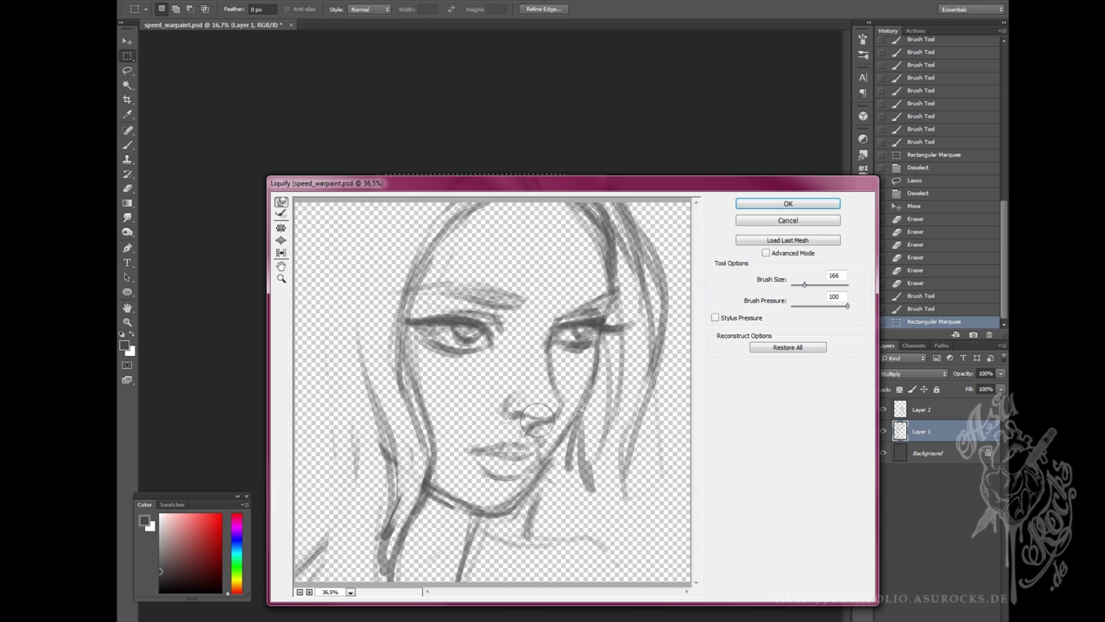
{"action": "key", "text": "bracketright"}
{"action": "key", "text": "bracketright"}
{"action": "key", "text": "bracketright"}
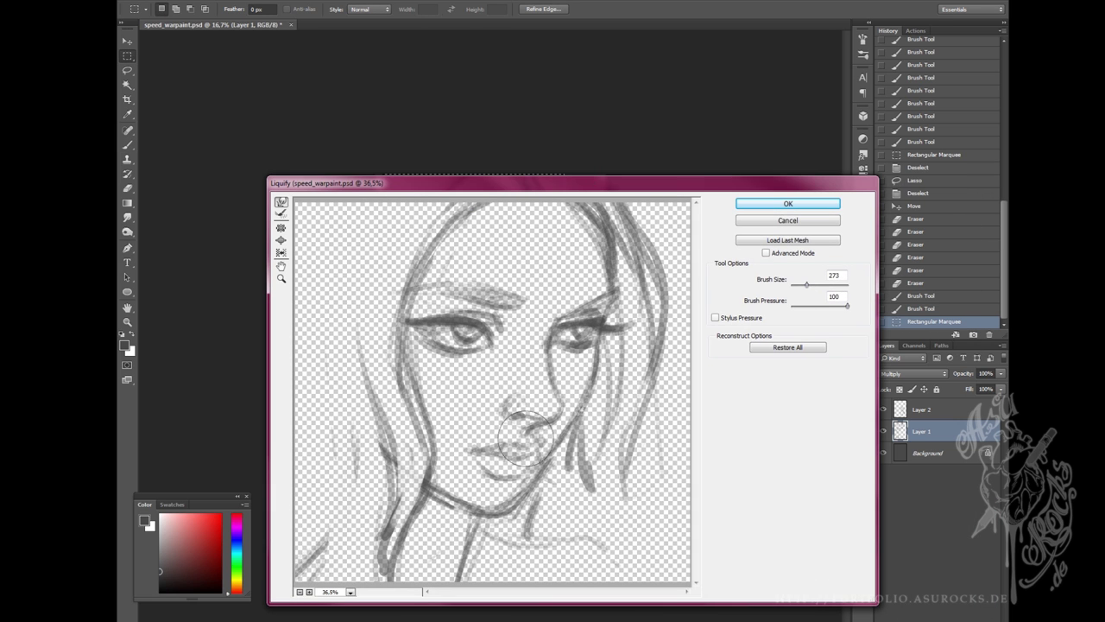
{"action": "mouse_move", "coordinate": [622, 429]}
{"action": "left_mouse_down"}
{"action": "mouse_move", "coordinate": [537, 446]}
{"action": "mouse_move", "coordinate": [572, 432]}
{"action": "mouse_move", "coordinate": [544, 486]}
{"action": "left_mouse_up"}
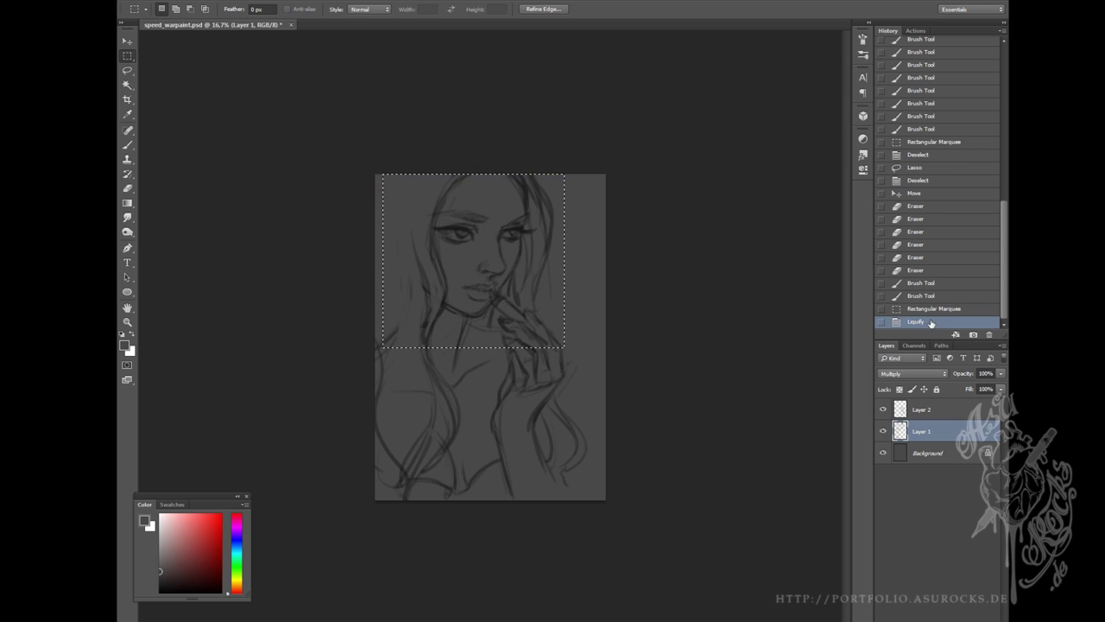
{"action": "left_click", "coordinate": [787, 203]}
{"action": "key", "text": "ctrl+shift+x"}
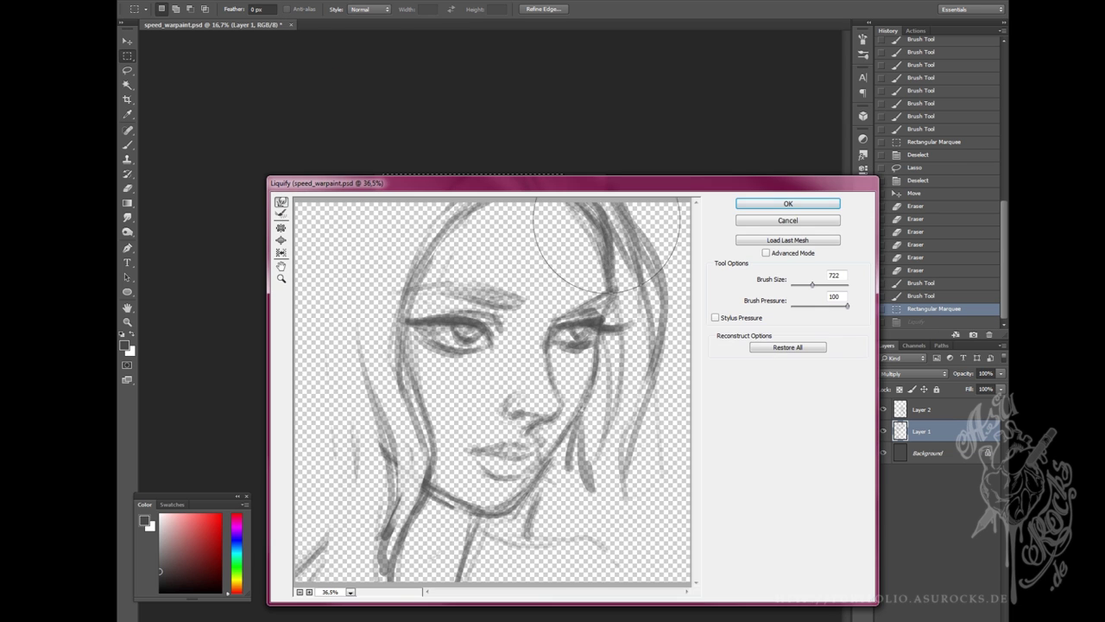
{"action": "left_click", "coordinate": [796, 201]}
{"action": "key", "text": "ctrl+d"}
{"action": "key", "text": "e"}
{"action": "left_click_drag", "start_coordinate": [552, 388], "coordinate": [595, 311]}
Add Layer 3 under the sketch and select the 'denis texture and mixer' brush.
{"action": "left_click", "coordinate": [930, 454]}
{"action": "key", "text": "ctrl+shift+alt+n"}
{"action": "key", "text": "b"}
{"action": "left_click", "coordinate": [173, 10]}
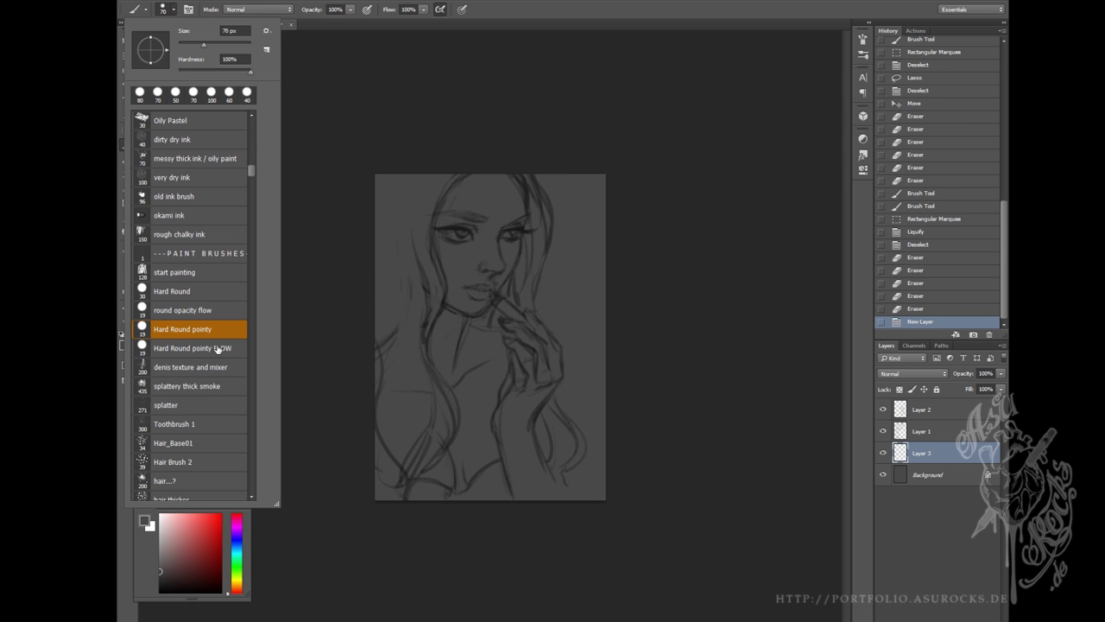
{"action": "left_click", "coordinate": [190, 368]}
{"action": "left_click", "coordinate": [443, 54]}
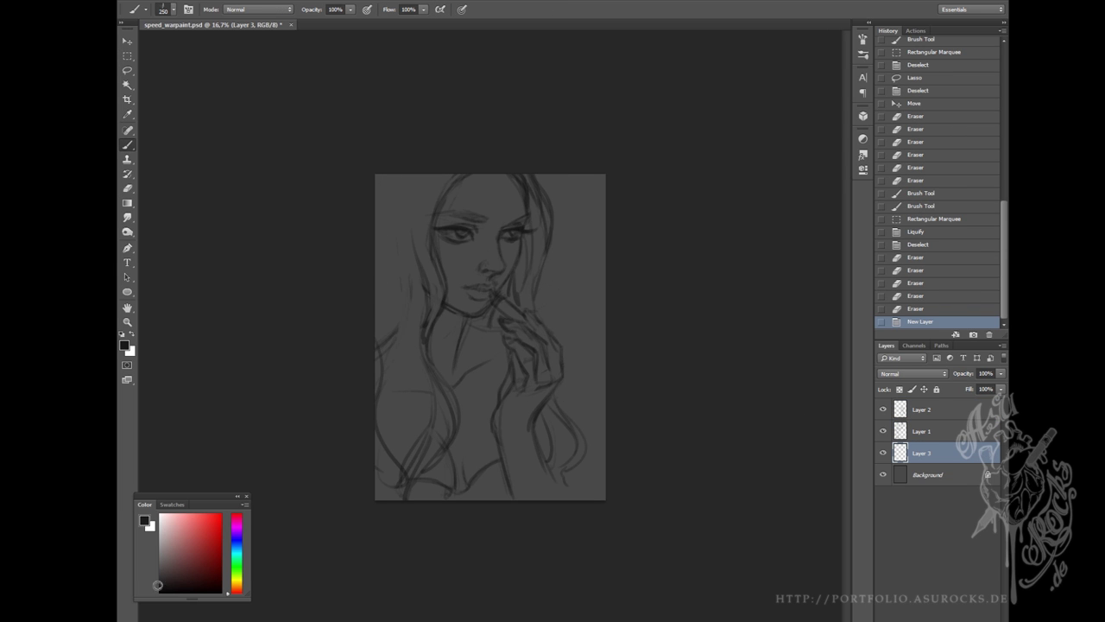
Paint dark hair down the left side of the head.
{"action": "left_click_drag", "start_coordinate": [436, 172], "coordinate": [432, 324]}
{"action": "left_click_drag", "start_coordinate": [432, 272], "coordinate": [427, 332]}
{"action": "left_click_drag", "start_coordinate": [418, 226], "coordinate": [406, 363]}
{"action": "left_click_drag", "start_coordinate": [431, 259], "coordinate": [414, 413]}
{"action": "left_click_drag", "start_coordinate": [436, 376], "coordinate": [397, 488]}
{"action": "mouse_move", "coordinate": [406, 177]}
{"action": "left_mouse_down"}
{"action": "mouse_move", "coordinate": [384, 285]}
{"action": "mouse_move", "coordinate": [380, 458]}
{"action": "left_mouse_up"}
At brush size 150, extend the black hair to the lower left, right side and around the hand.
{"action": "key", "text": "bracketleft"}
{"action": "key", "text": "bracketleft"}
{"action": "key", "text": "bracketleft"}
{"action": "left_click_drag", "start_coordinate": [427, 259], "coordinate": [449, 428]}
{"action": "left_click_drag", "start_coordinate": [449, 398], "coordinate": [410, 496]}
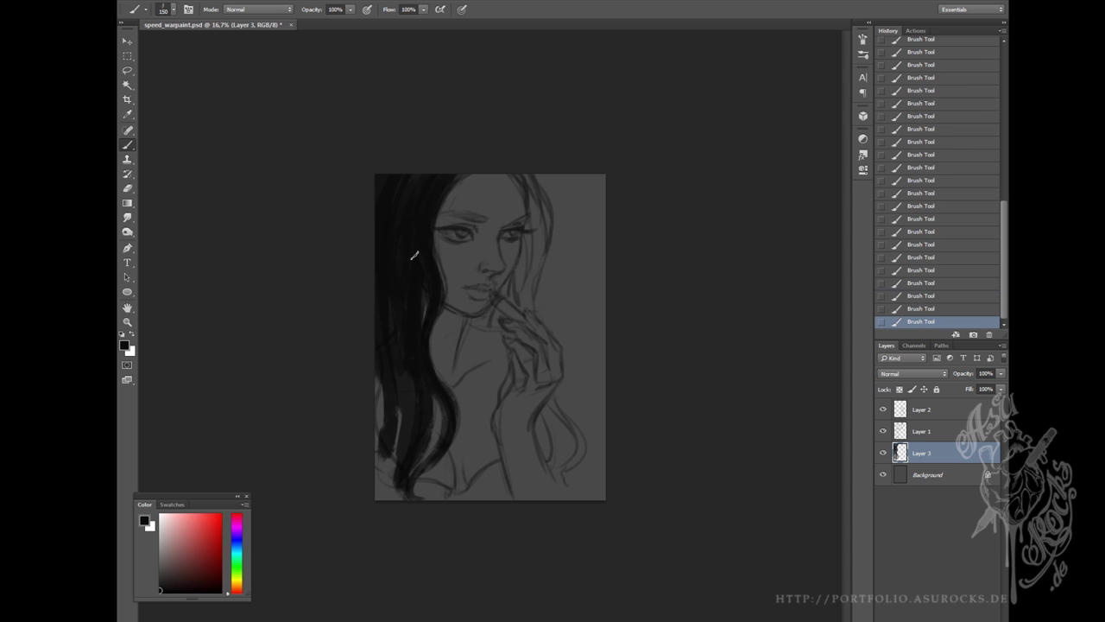
{"action": "left_click_drag", "start_coordinate": [414, 354], "coordinate": [393, 496]}
{"action": "left_click_drag", "start_coordinate": [379, 376], "coordinate": [373, 466]}
{"action": "left_click_drag", "start_coordinate": [528, 177], "coordinate": [522, 302]}
{"action": "left_click_drag", "start_coordinate": [533, 251], "coordinate": [518, 309]}
{"action": "mouse_move", "coordinate": [546, 404]}
{"action": "left_mouse_down"}
{"action": "mouse_move", "coordinate": [552, 471]}
{"action": "mouse_move", "coordinate": [582, 476]}
{"action": "mouse_move", "coordinate": [578, 492]}
{"action": "left_mouse_up"}
{"action": "left_click_drag", "start_coordinate": [496, 328], "coordinate": [499, 383]}
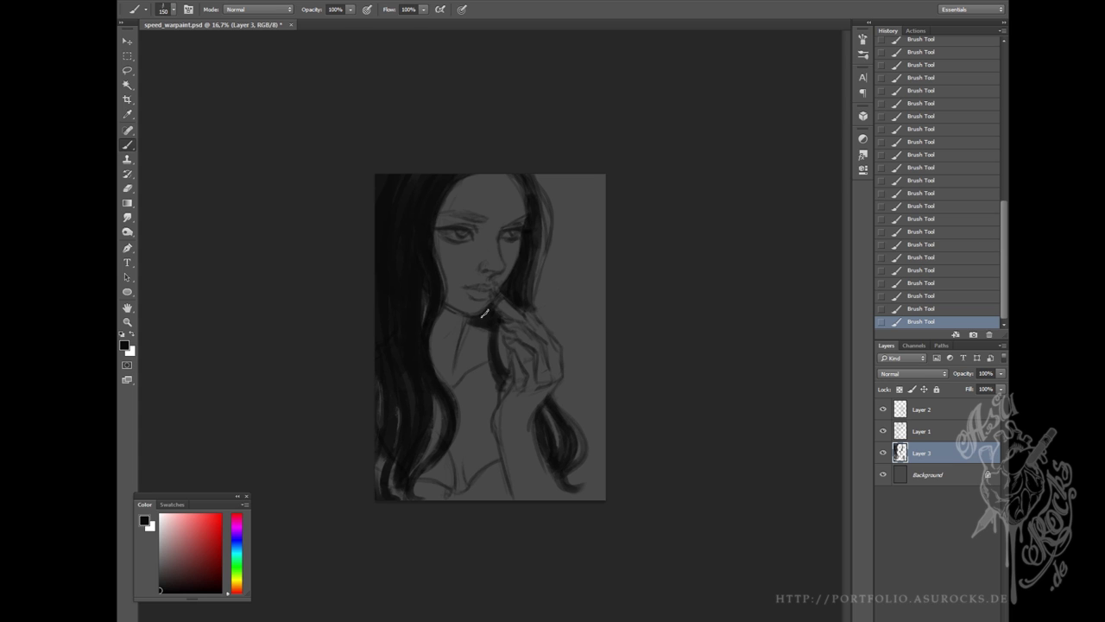
On new Layer 4, paint light grey tones on the nose and forehead at brush size 250.
{"action": "key", "text": "ctrl+shift+alt+n"}
{"action": "key", "text": "bracketleft"}
{"action": "left_click_drag", "start_coordinate": [498, 247], "coordinate": [499, 275]}
{"action": "key", "text": "bracketright"}
{"action": "key", "text": "bracketright"}
{"action": "key", "text": "ctrl+alt+z"}
{"action": "key", "text": "ctrl+alt+z"}
{"action": "key", "text": "ctrl+alt+z"}
{"action": "key", "text": "bracketright"}
{"action": "key", "text": "bracketright"}
{"action": "mouse_move", "coordinate": [475, 186]}
{"action": "left_mouse_down"}
{"action": "mouse_move", "coordinate": [514, 216]}
{"action": "mouse_move", "coordinate": [501, 285]}
{"action": "left_mouse_up"}
{"action": "key", "text": "bracketleft"}
{"action": "key", "text": "bracketleft"}
{"action": "key", "text": "bracketleft"}
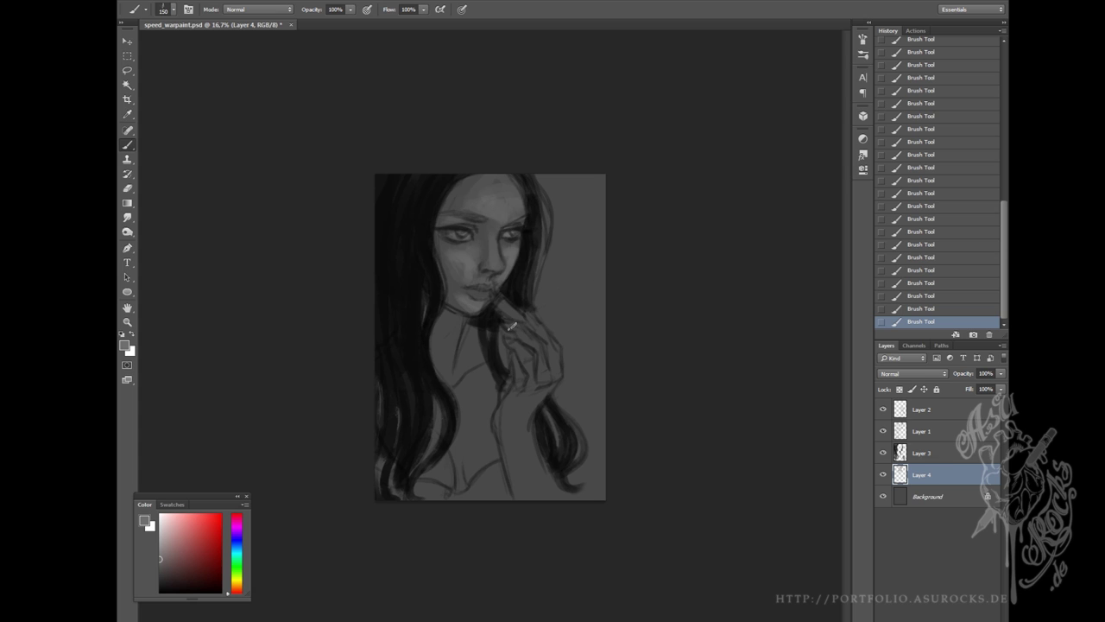
Paint light tones on the neck, chest, wrist, forearm and fingers with a 250 brush.
{"action": "key", "text": "bracketright"}
{"action": "key", "text": "bracketright"}
{"action": "key", "text": "bracketright"}
{"action": "left_click_drag", "start_coordinate": [468, 390], "coordinate": [436, 466]}
{"action": "left_click_drag", "start_coordinate": [449, 339], "coordinate": [473, 454]}
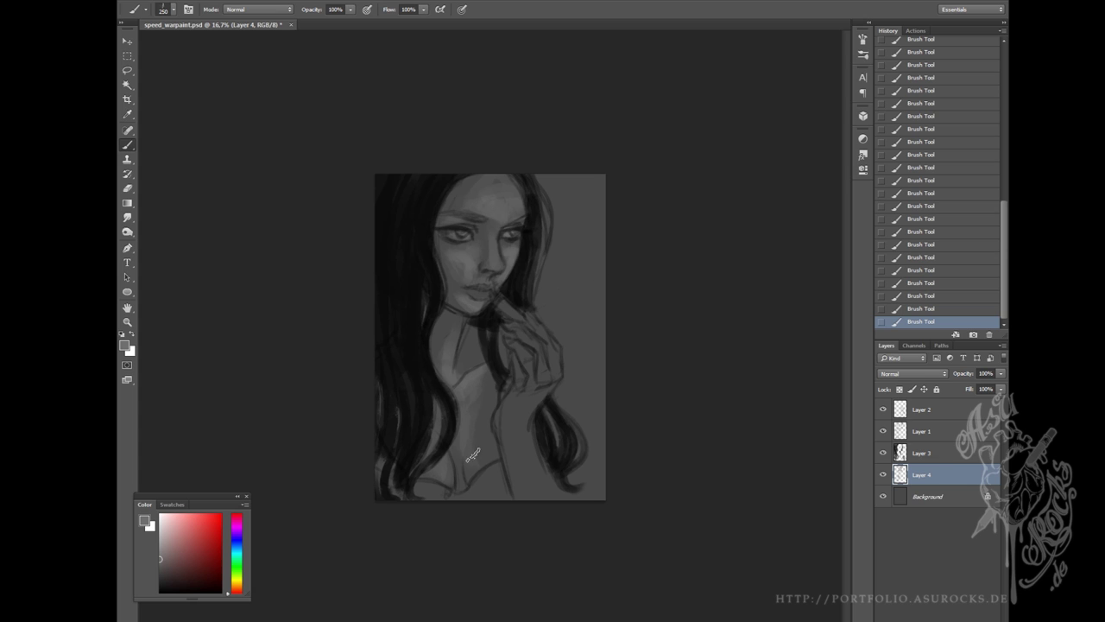
{"action": "left_click_drag", "start_coordinate": [530, 419], "coordinate": [518, 457]}
{"action": "left_click_drag", "start_coordinate": [540, 505], "coordinate": [524, 457]}
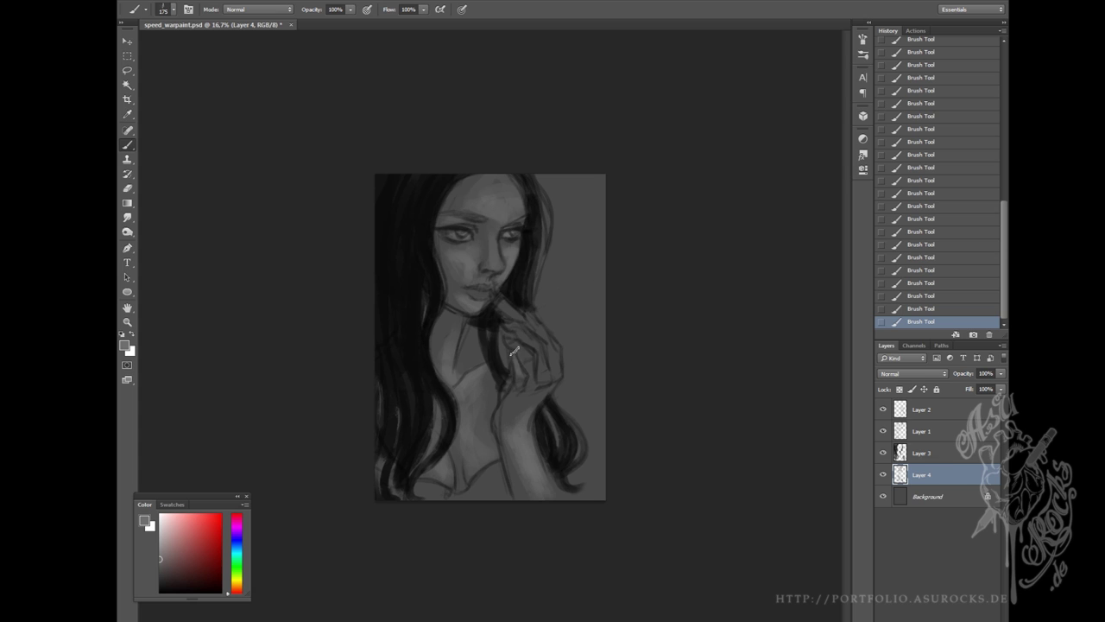
{"action": "left_click_drag", "start_coordinate": [524, 332], "coordinate": [544, 332]}
With a size 100 brush, paint a black top across the chest and darken the lower-left hair.
{"action": "left_click", "coordinate": [164, 9]}
{"action": "double_click", "coordinate": [198, 178]}
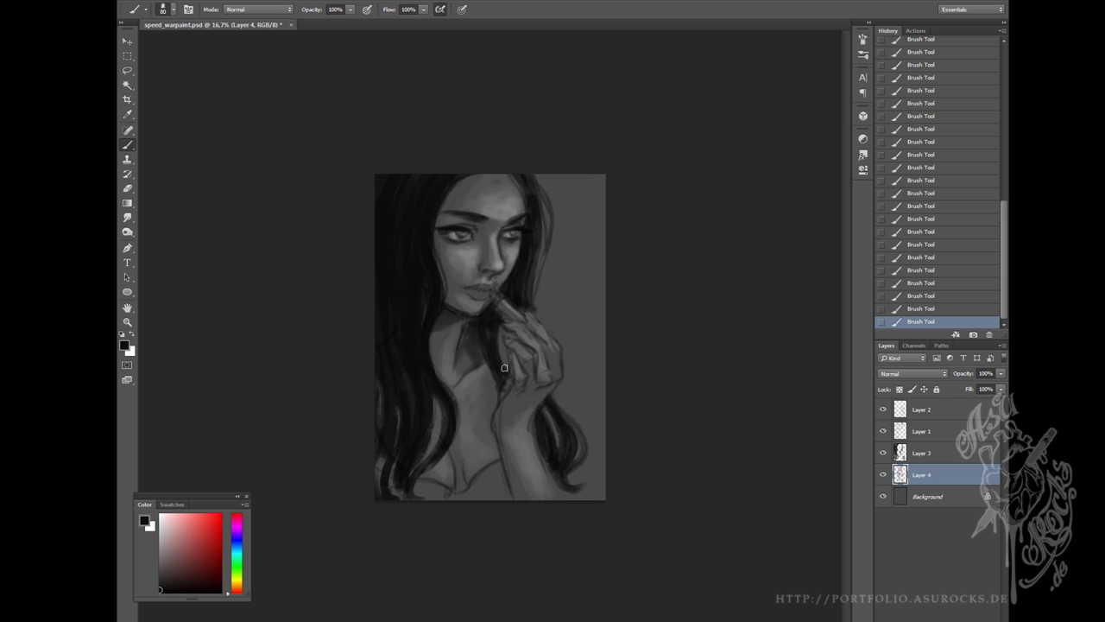
{"action": "mouse_move", "coordinate": [461, 488]}
{"action": "left_mouse_down"}
{"action": "mouse_move", "coordinate": [423, 494]}
{"action": "mouse_move", "coordinate": [499, 473]}
{"action": "left_mouse_up"}
{"action": "left_click_drag", "start_coordinate": [422, 500], "coordinate": [383, 449]}
{"action": "left_click_drag", "start_coordinate": [383, 380], "coordinate": [381, 488]}
{"action": "left_click", "coordinate": [485, 251], "text": "alt"}
On a new layer below Layer 4, darken the background with a large speckled texture brush.
{"action": "left_click", "coordinate": [882, 452]}
{"action": "left_click", "coordinate": [973, 334], "text": "ctrl"}
{"action": "left_click", "coordinate": [173, 9]}
{"action": "scroll", "coordinate": [253, 247], "scroll_direction": "down", "scroll_amount": 5}
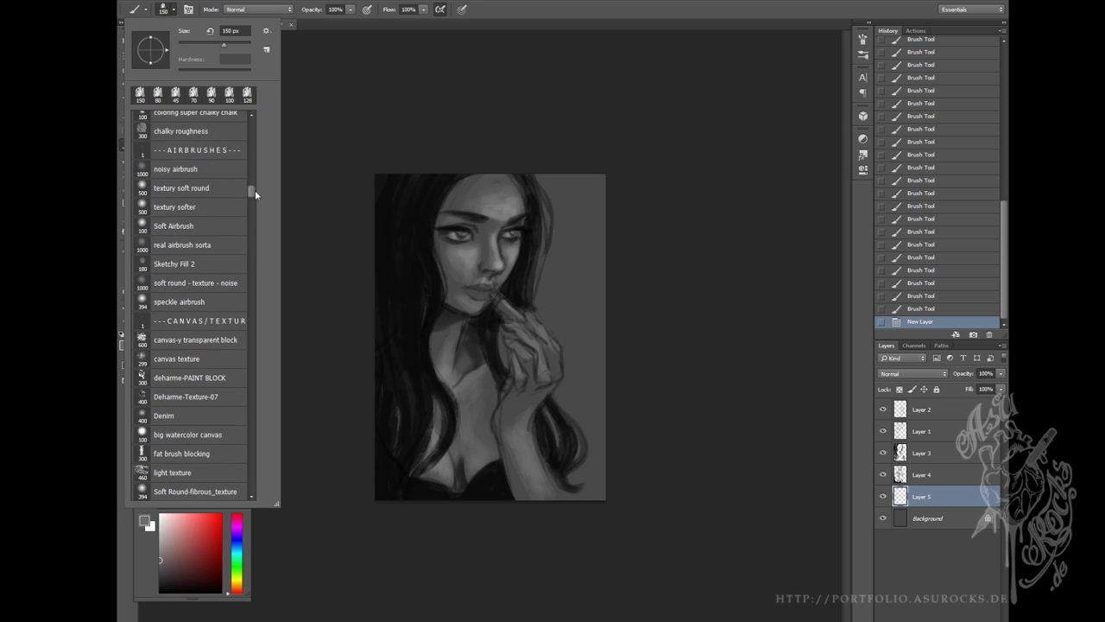
{"action": "double_click", "coordinate": [182, 339]}
{"action": "left_click_drag", "start_coordinate": [509, 235], "coordinate": [526, 259]}
{"action": "mouse_move", "coordinate": [555, 172]}
{"action": "left_mouse_down"}
{"action": "mouse_move", "coordinate": [592, 383]}
{"action": "mouse_move", "coordinate": [531, 294]}
{"action": "left_mouse_up"}
{"action": "left_click_drag", "start_coordinate": [623, 143], "coordinate": [572, 351]}
Add dark grey texture on the right side with a 600-size texture brush.
{"action": "key", "text": "bracketleft"}
{"action": "key", "text": "bracketleft"}
{"action": "left_click", "coordinate": [164, 8]}
{"action": "double_click", "coordinate": [186, 357]}
{"action": "left_click", "coordinate": [160, 570]}
{"action": "left_click_drag", "start_coordinate": [587, 389], "coordinate": [595, 483]}
{"action": "left_click_drag", "start_coordinate": [587, 320], "coordinate": [595, 461]}
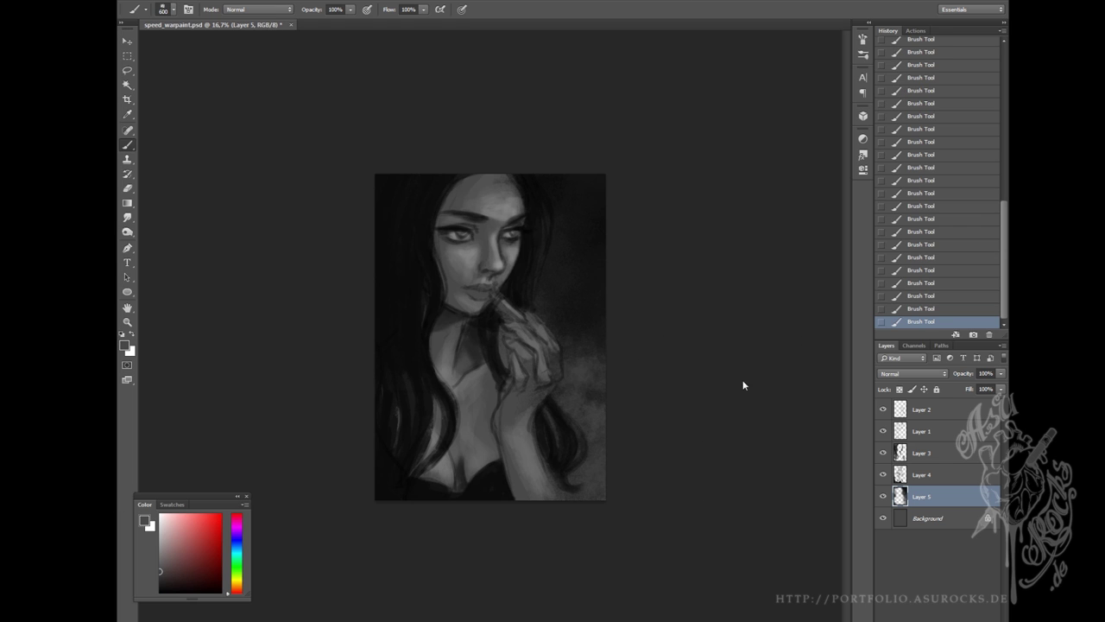
{"action": "left_click", "coordinate": [882, 497]}
{"action": "key", "text": "d"}
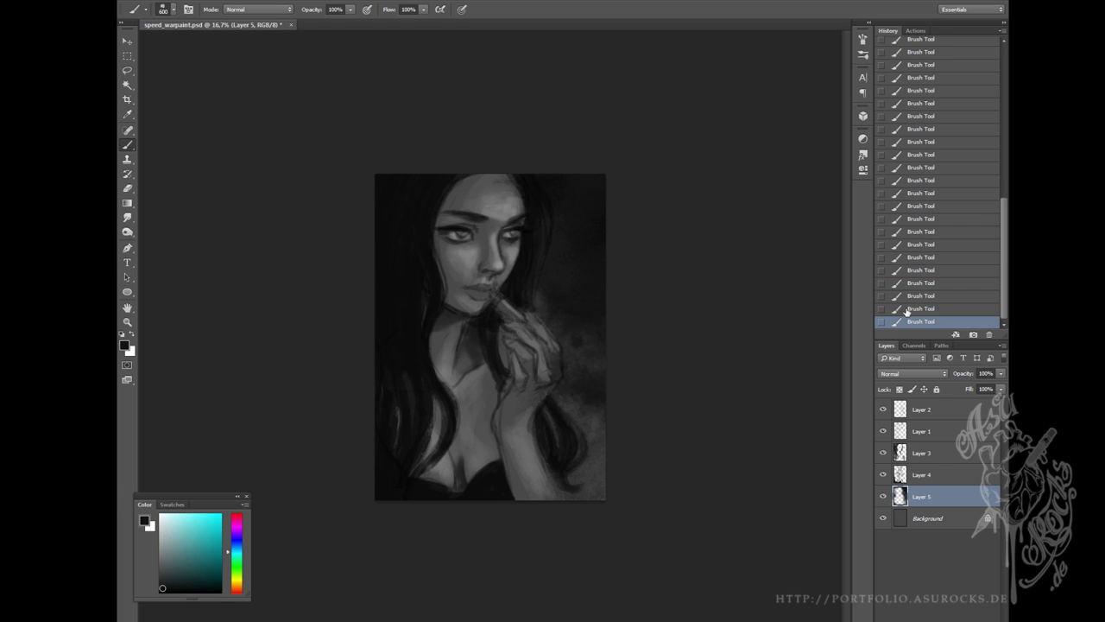
{"action": "key", "text": "bracketright"}
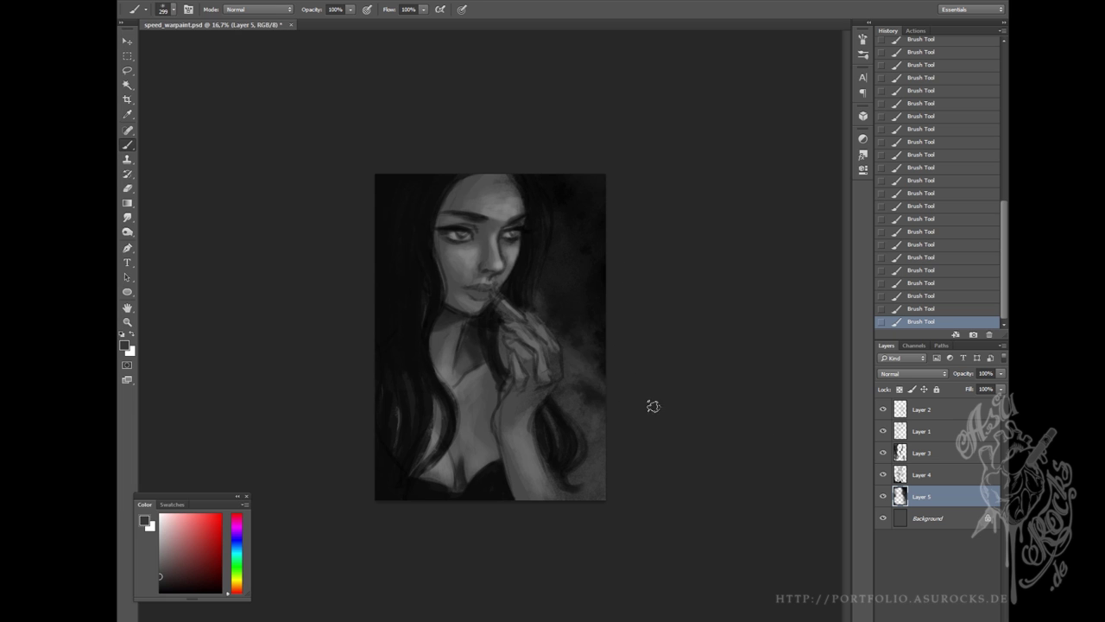
{"action": "left_click", "coordinate": [570, 339], "text": "alt"}
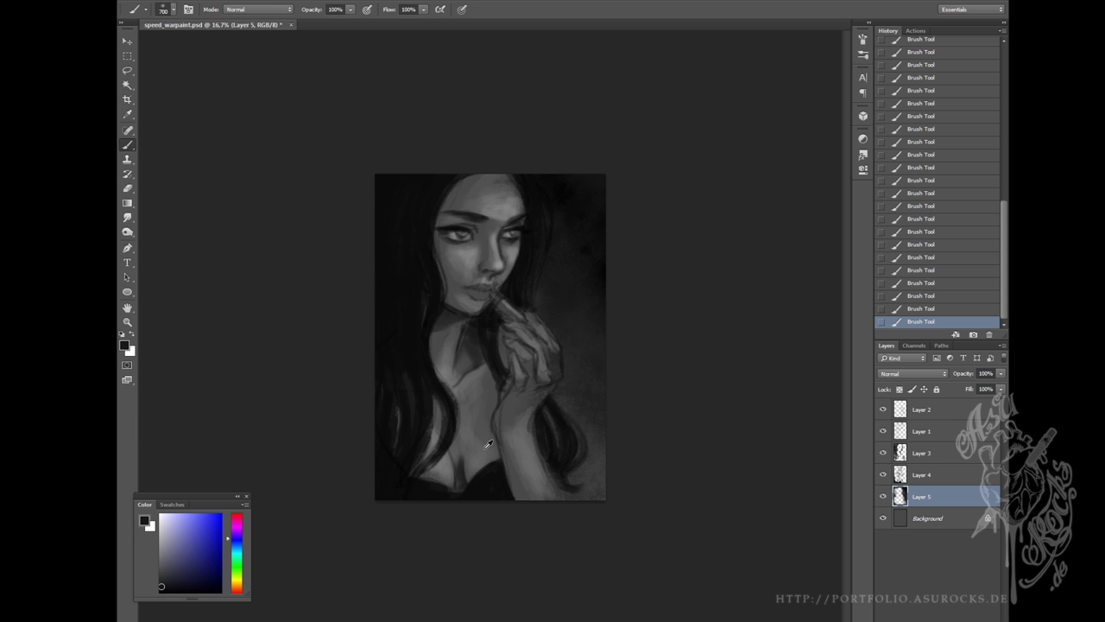
Zoom in on the face, add Layer 6, and choose a small 19-size brush.
{"action": "key", "text": "ctrl+plus"}
{"action": "left_click", "coordinate": [891, 413]}
{"action": "key", "text": "ctrl+shift+alt+n"}
{"action": "key", "text": "ctrl+plus"}
{"action": "left_click", "coordinate": [163, 10]}
{"action": "scroll", "coordinate": [190, 346], "scroll_direction": "up", "scroll_amount": 5}
{"action": "double_click", "coordinate": [217, 227]}
Choose a deep red at brush size 25 and add a new layer above Layer 3 for the lips.
{"action": "scroll", "coordinate": [484, 351], "scroll_direction": "down", "scroll_amount": 2}
{"action": "key", "text": "bracketright"}
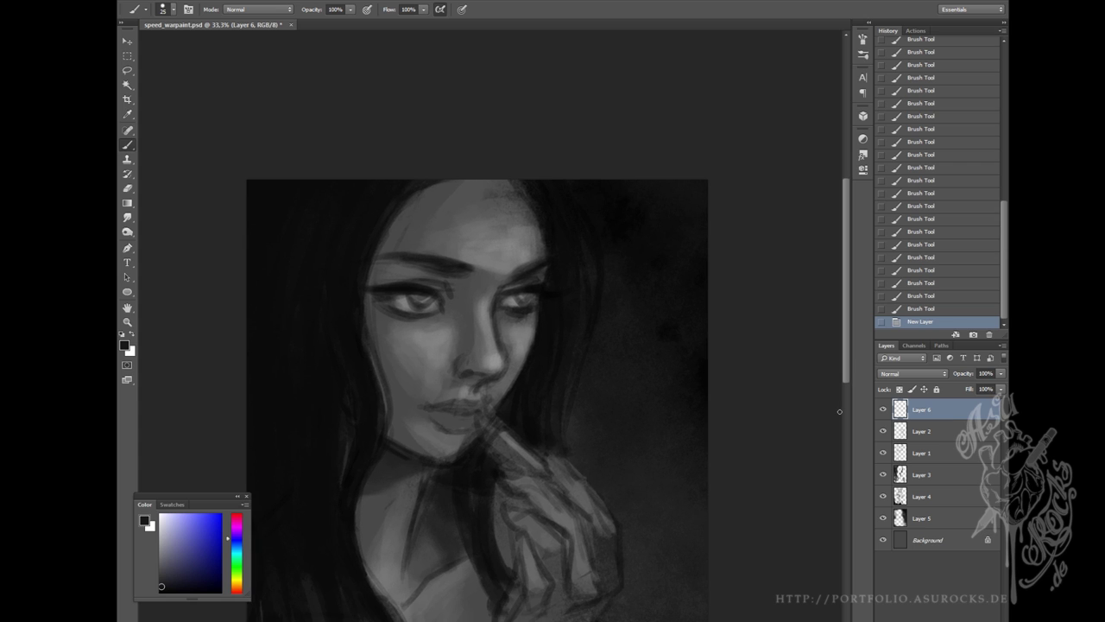
{"action": "left_click_drag", "start_coordinate": [240, 524], "coordinate": [242, 521]}
{"action": "mouse_move", "coordinate": [436, 407]}
{"action": "left_mouse_down"}
{"action": "mouse_move", "coordinate": [473, 427]}
{"action": "mouse_move", "coordinate": [468, 416]}
{"action": "mouse_move", "coordinate": [456, 409]}
{"action": "mouse_move", "coordinate": [488, 445]}
{"action": "left_mouse_up"}
{"action": "key", "text": "ctrl+z"}
{"action": "left_click", "coordinate": [922, 474]}
{"action": "key", "text": "ctrl+shift+alt+n"}
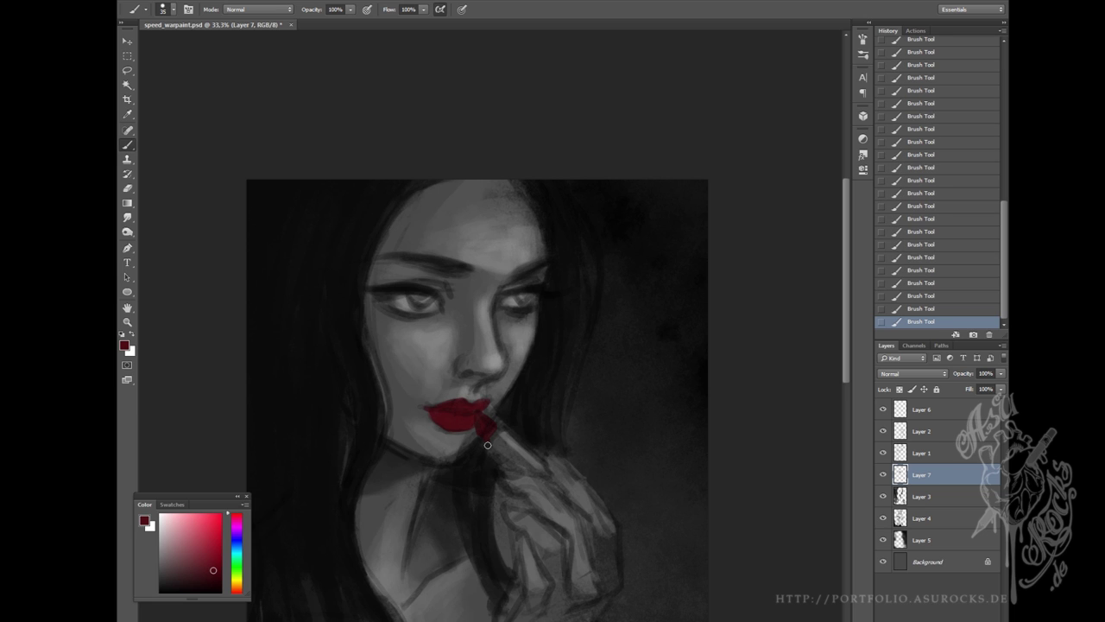
On Layer 4, paint silver grey highlights on the lipstick tube.
{"action": "left_click", "coordinate": [940, 518]}
{"action": "key", "text": "d"}
{"action": "left_click", "coordinate": [613, 389], "text": "alt"}
{"action": "mouse_move", "coordinate": [500, 436]}
{"action": "left_mouse_down"}
{"action": "mouse_move", "coordinate": [531, 458]}
{"action": "mouse_move", "coordinate": [513, 459]}
{"action": "left_mouse_up"}
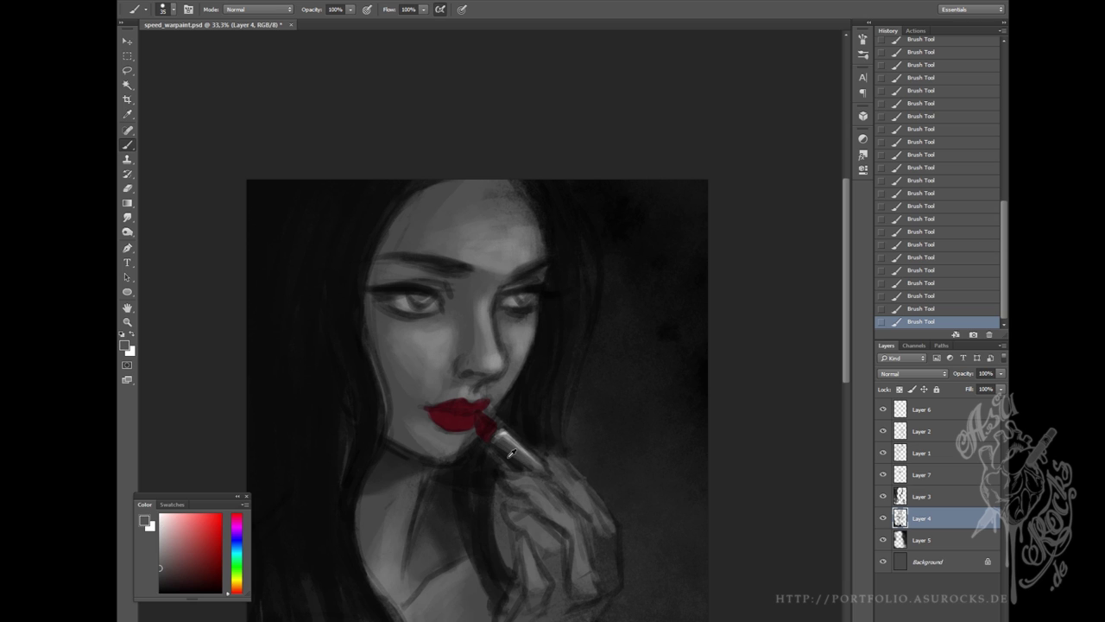
Refine the red lips and lipstick tip with sampled dark red and pink highlights.
{"action": "left_click", "coordinate": [942, 476]}
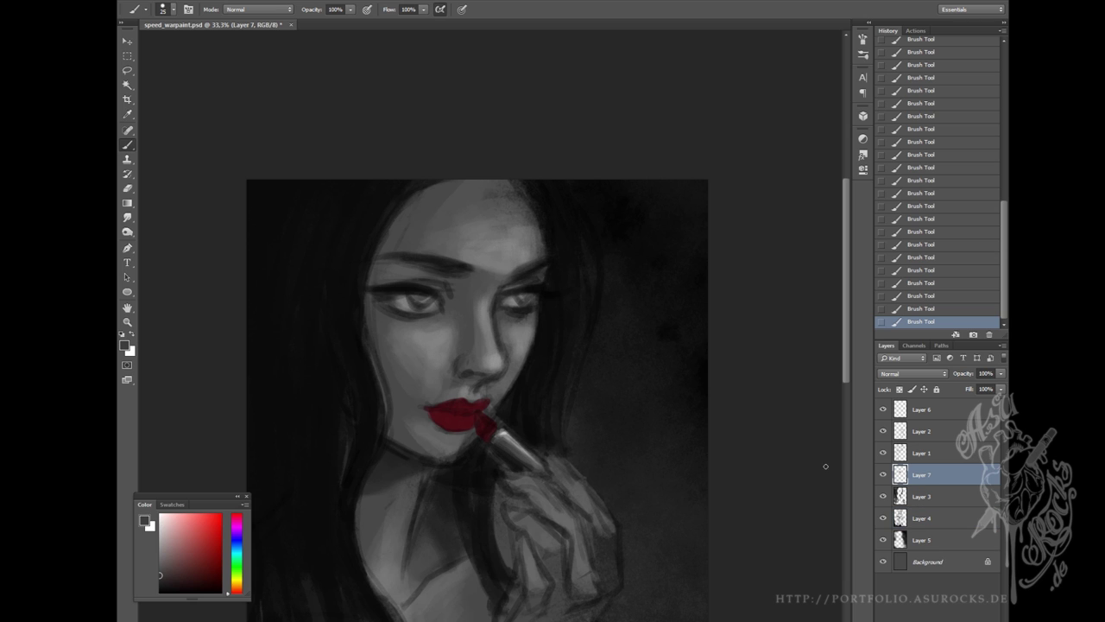
{"action": "left_click", "coordinate": [459, 421], "text": "alt"}
{"action": "left_click_drag", "start_coordinate": [459, 421], "coordinate": [478, 416]}
{"action": "key", "text": "bracketleft"}
{"action": "left_click", "coordinate": [461, 416], "text": "alt"}
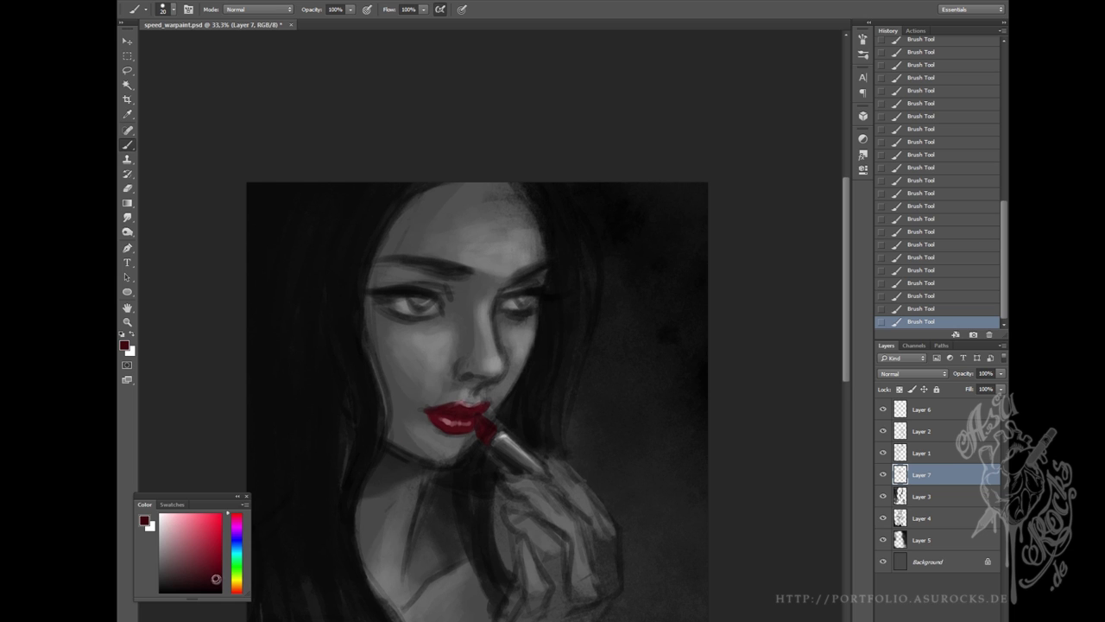
{"action": "key", "text": "alt+period"}
{"action": "left_click", "coordinate": [458, 414], "text": "alt"}
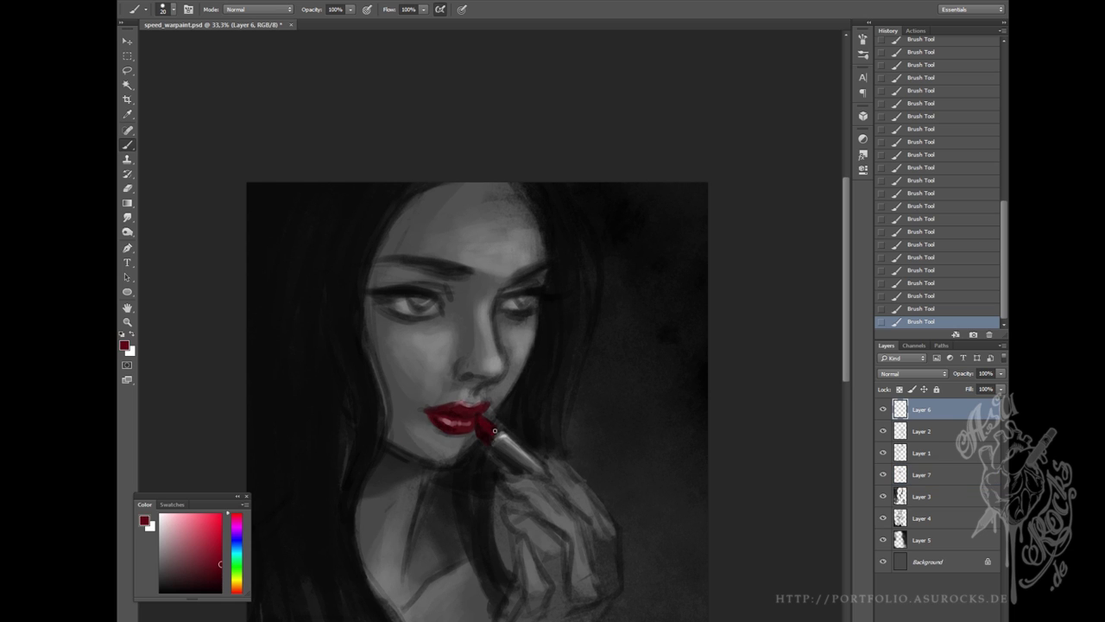
{"action": "left_click", "coordinate": [497, 437], "text": "alt"}
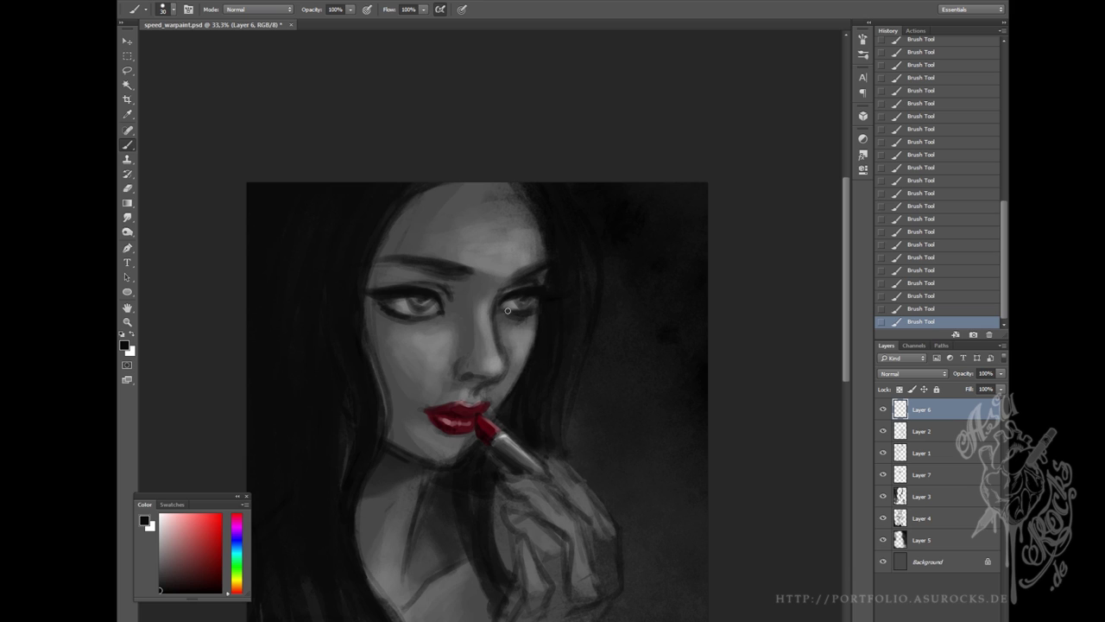
Deepen the grey shading around the eyes and nose using sampled skin tones.
{"action": "left_click", "coordinate": [429, 313], "text": "alt"}
{"action": "key", "text": "bracketright"}
{"action": "left_click", "coordinate": [421, 319], "text": "alt"}
{"action": "left_click", "coordinate": [407, 305], "text": "alt"}
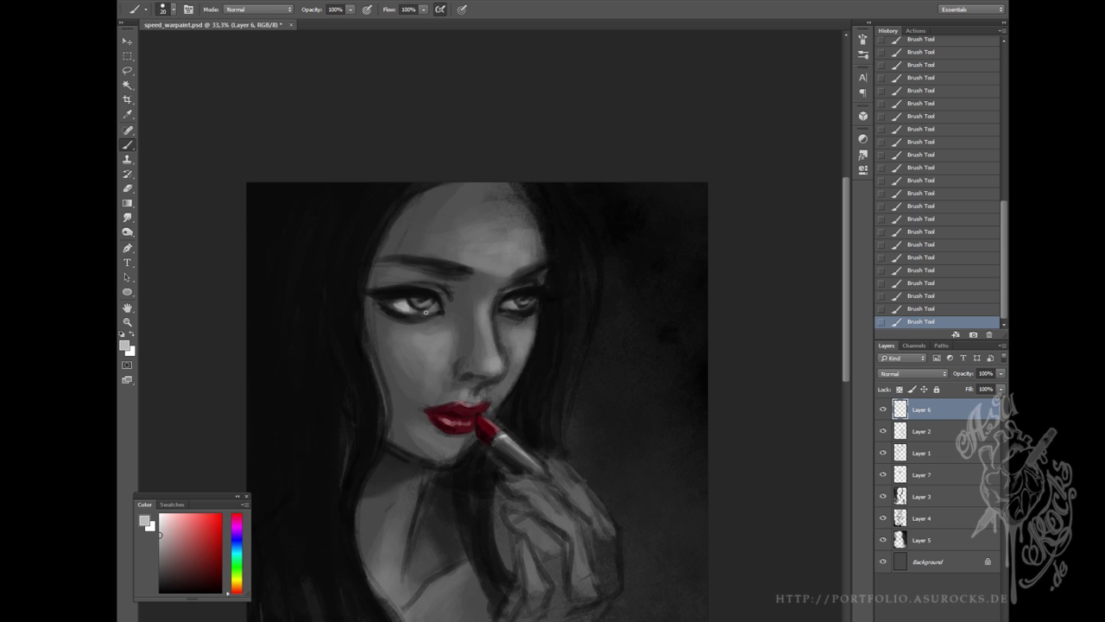
{"action": "left_click", "coordinate": [485, 310], "text": "alt"}
{"action": "left_click", "coordinate": [499, 333], "text": "alt"}
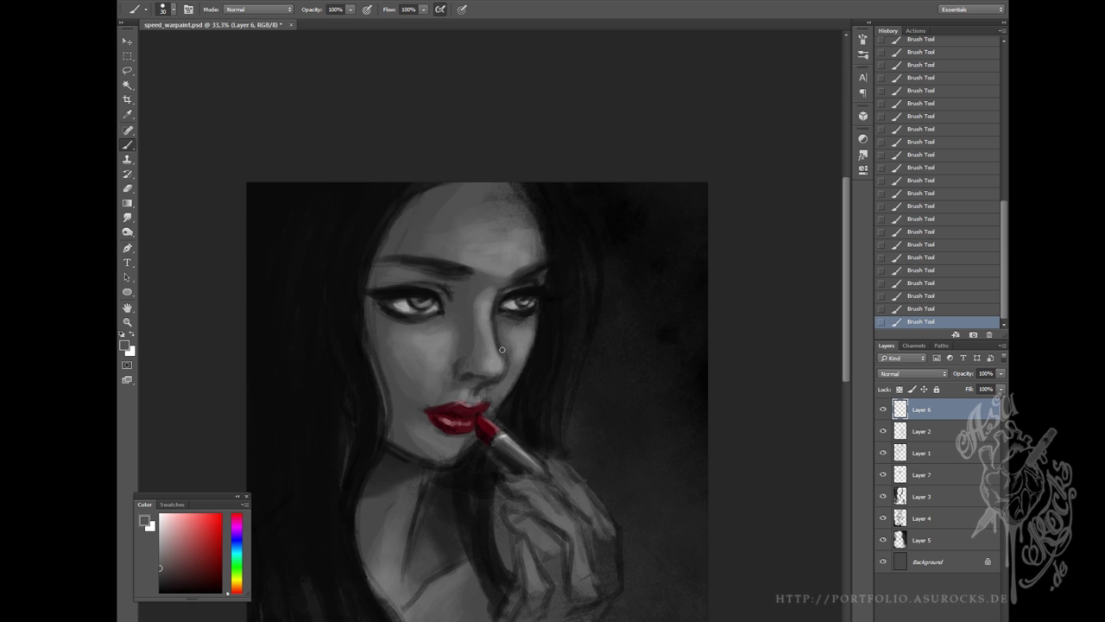
{"action": "left_click", "coordinate": [516, 335], "text": "alt"}
{"action": "key", "text": "bracketright"}
{"action": "left_click", "coordinate": [505, 382], "text": "alt"}
{"action": "left_click", "coordinate": [491, 367], "text": "alt"}
Continue refining the face shading with sampled near-black and lighter grey tones.
{"action": "left_click", "coordinate": [468, 366], "text": "alt"}
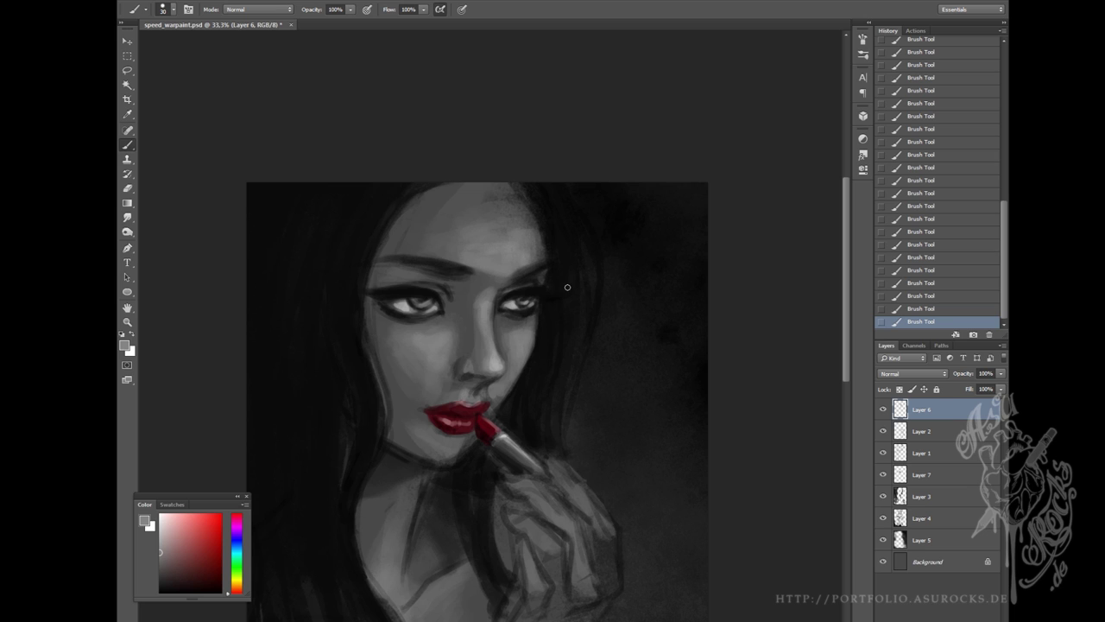
{"action": "left_click", "coordinate": [467, 310], "text": "alt"}
{"action": "left_click", "coordinate": [599, 256], "text": "alt"}
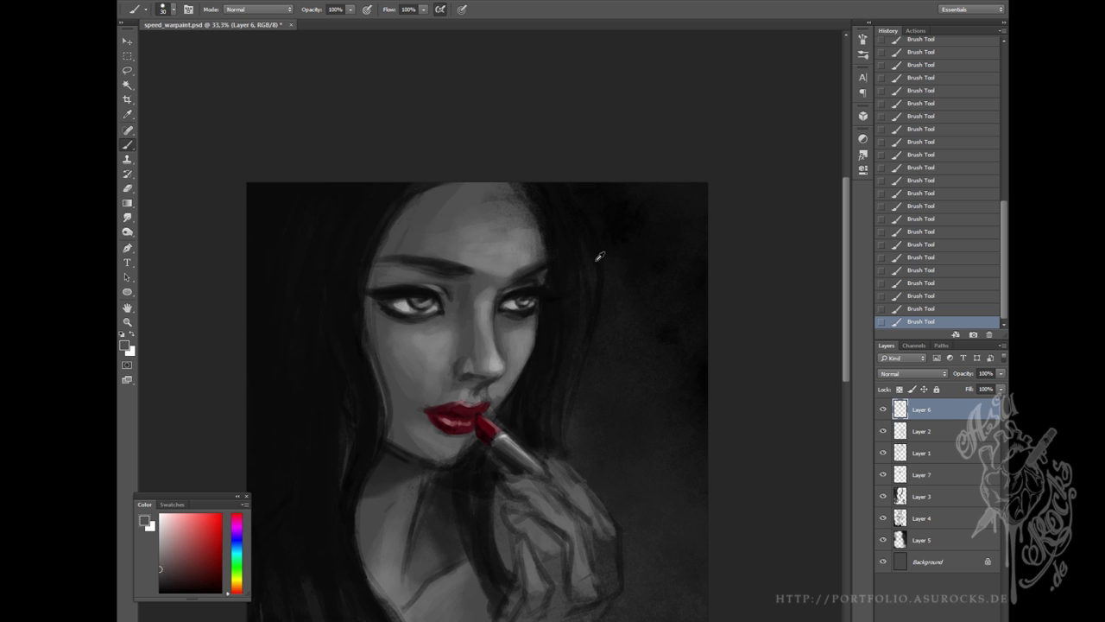
{"action": "left_click", "coordinate": [415, 321], "text": "alt"}
{"action": "left_click", "coordinate": [496, 369], "text": "alt"}
{"action": "left_click", "coordinate": [480, 388], "text": "alt"}
{"action": "key", "text": "bracketright"}
{"action": "left_click", "coordinate": [456, 382], "text": "alt"}
{"action": "key", "text": "bracketright"}
Paint light grey highlights along the lipstick tube with a 25 brush.
{"action": "key", "text": "bracketleft"}
{"action": "key", "text": "d"}
{"action": "left_click", "coordinate": [512, 438], "text": "alt"}
{"action": "left_click_drag", "start_coordinate": [511, 437], "coordinate": [530, 454]}
{"action": "mouse_move", "coordinate": [490, 419]}
{"action": "left_mouse_down"}
{"action": "mouse_move", "coordinate": [537, 459]}
{"action": "mouse_move", "coordinate": [506, 514]}
{"action": "left_mouse_up"}
Add light highlights to the fingers and the hand's right edge.
{"action": "key", "text": "h"}
{"action": "key", "text": "bracketright"}
{"action": "key", "text": "bracketright"}
{"action": "key", "text": "bracketright"}
{"action": "key", "text": "bracketright"}
{"action": "mouse_move", "coordinate": [505, 444]}
{"action": "left_mouse_down"}
{"action": "mouse_move", "coordinate": [541, 480]}
{"action": "mouse_move", "coordinate": [561, 542]}
{"action": "left_mouse_up"}
{"action": "mouse_move", "coordinate": [524, 425]}
{"action": "left_mouse_down"}
{"action": "mouse_move", "coordinate": [566, 466]}
{"action": "mouse_move", "coordinate": [586, 542]}
{"action": "mouse_move", "coordinate": [543, 566]}
{"action": "left_mouse_up"}
{"action": "left_click_drag", "start_coordinate": [536, 515], "coordinate": [524, 573]}
Paint the fingernails dark red with a 35-size brush.
{"action": "left_click", "coordinate": [541, 424], "text": "alt"}
{"action": "key", "text": "bracketleft"}
{"action": "left_click", "coordinate": [474, 441], "text": "alt"}
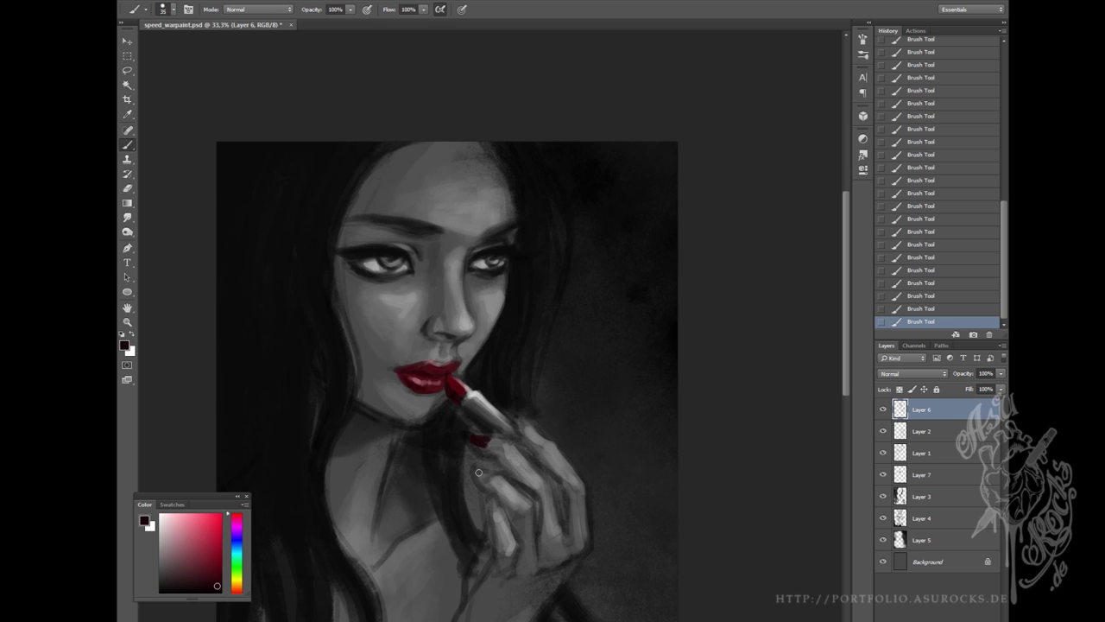
{"action": "left_click_drag", "start_coordinate": [482, 472], "coordinate": [474, 475]}
{"action": "left_click_drag", "start_coordinate": [494, 499], "coordinate": [496, 515]}
{"action": "left_click", "coordinate": [521, 423], "text": "alt"}
Switch to a 40-size brush preset in black, then enlarge it to 60.
{"action": "left_click", "coordinate": [162, 9]}
{"action": "double_click", "coordinate": [185, 234]}
{"action": "left_click", "coordinate": [475, 438], "text": "alt"}
{"action": "left_click", "coordinate": [163, 9]}
{"action": "double_click", "coordinate": [185, 214]}
{"action": "key", "text": "d"}
{"action": "scroll", "coordinate": [604, 380], "scroll_direction": "down", "scroll_amount": 3}
{"action": "scroll", "coordinate": [538, 263], "scroll_direction": "up", "scroll_amount": 2}
{"action": "key", "text": "bracketright"}
{"action": "key", "text": "bracketright"}
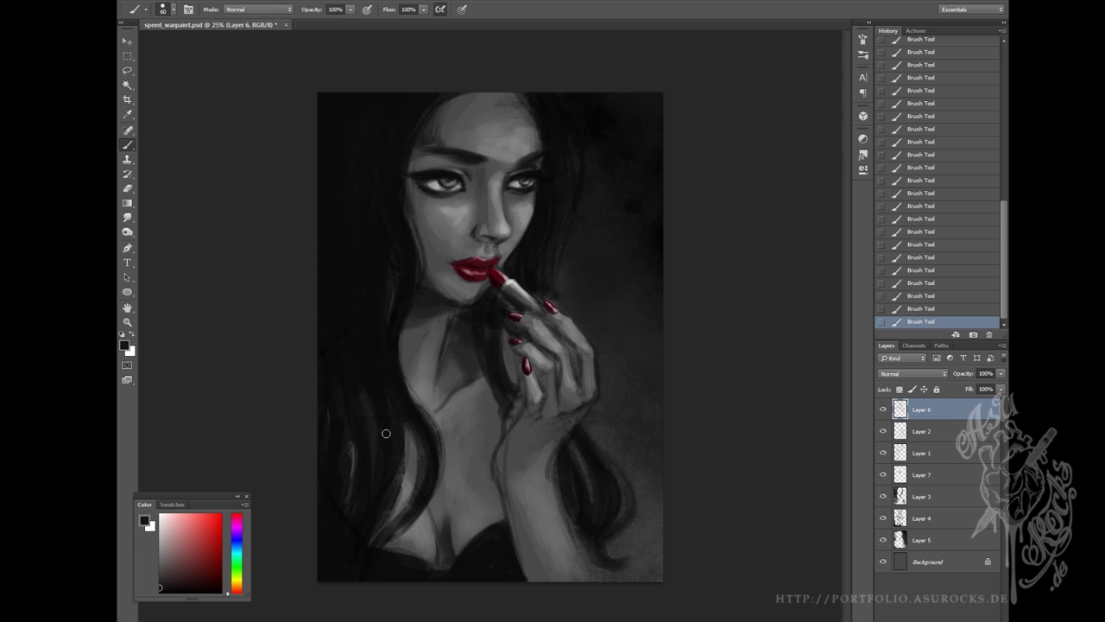
{"action": "key", "text": "ctrl+minus"}
{"action": "key", "text": "ctrl+plus"}
{"action": "left_click", "coordinate": [162, 10]}
{"action": "left_click", "coordinate": [547, 67]}
{"action": "key", "text": "ctrl+alt+z"}
{"action": "key", "text": "ctrl+alt+z"}
{"action": "key", "text": "ctrl+alt+z"}
{"action": "key", "text": "ctrl+alt+z"}
{"action": "key", "text": "ctrl+alt+z"}
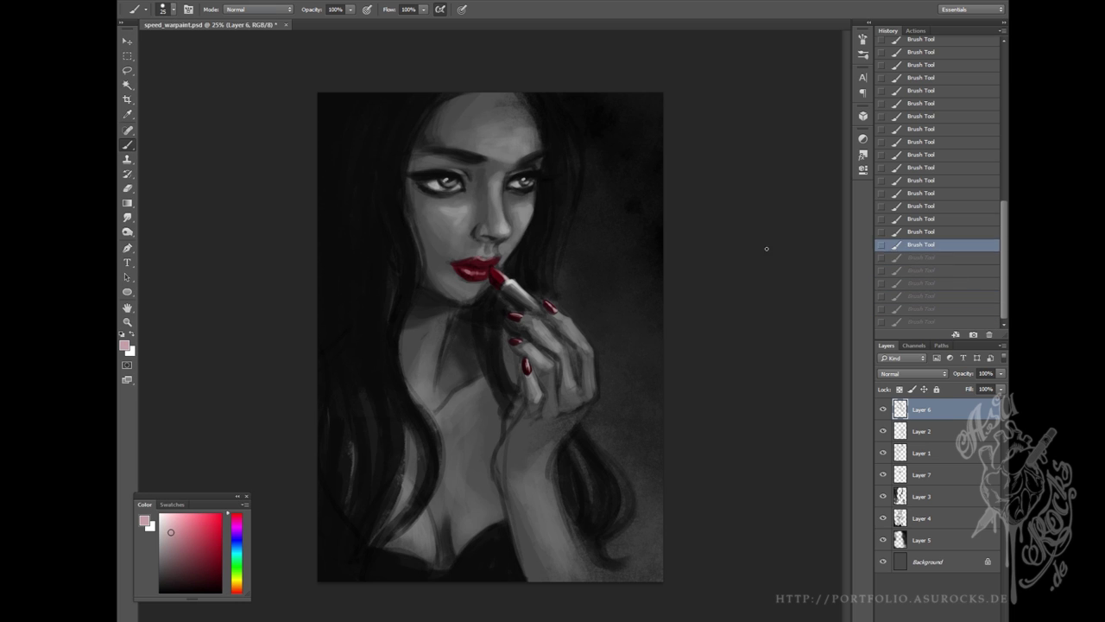
{"action": "key", "text": "ctrl+shift+z"}
{"action": "key", "text": "ctrl+shift+z"}
{"action": "key", "text": "ctrl+shift+z"}
{"action": "key", "text": "ctrl+minus"}
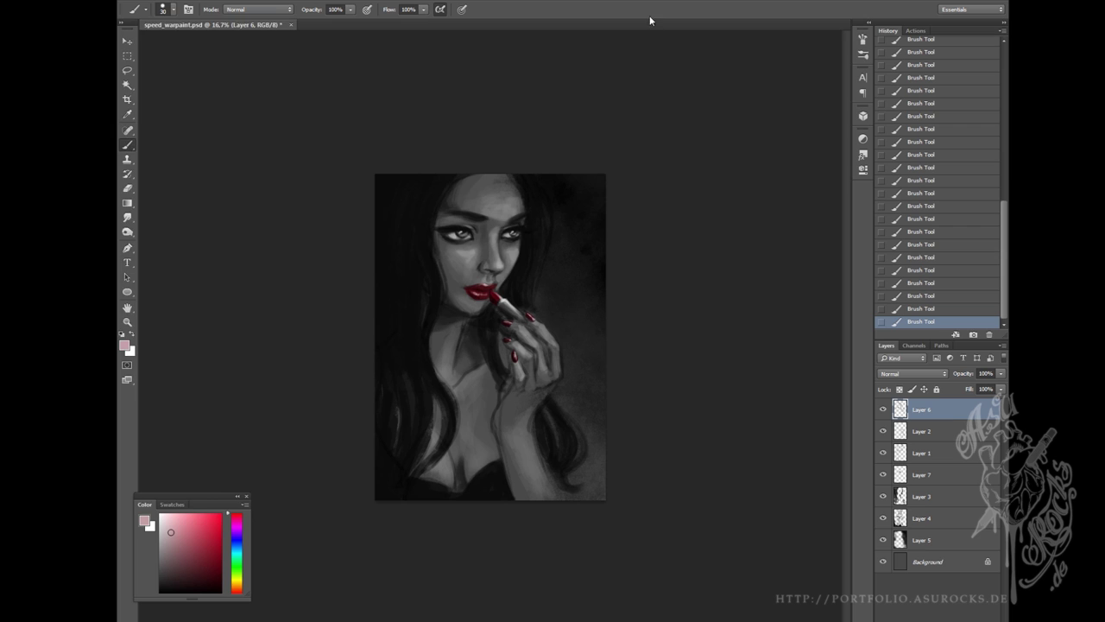
{"action": "key", "text": "d"}
{"action": "left_click", "coordinate": [164, 9]}
{"action": "left_click", "coordinate": [173, 230]}
{"action": "left_click", "coordinate": [508, 381]}
{"action": "key", "text": "bracketright"}
{"action": "key", "text": "bracketright"}
{"action": "key", "text": "bracketright"}
{"action": "left_click", "coordinate": [503, 403], "text": "alt"}
{"action": "left_click", "coordinate": [516, 483], "text": "alt"}
{"action": "left_click", "coordinate": [511, 400], "text": "alt"}
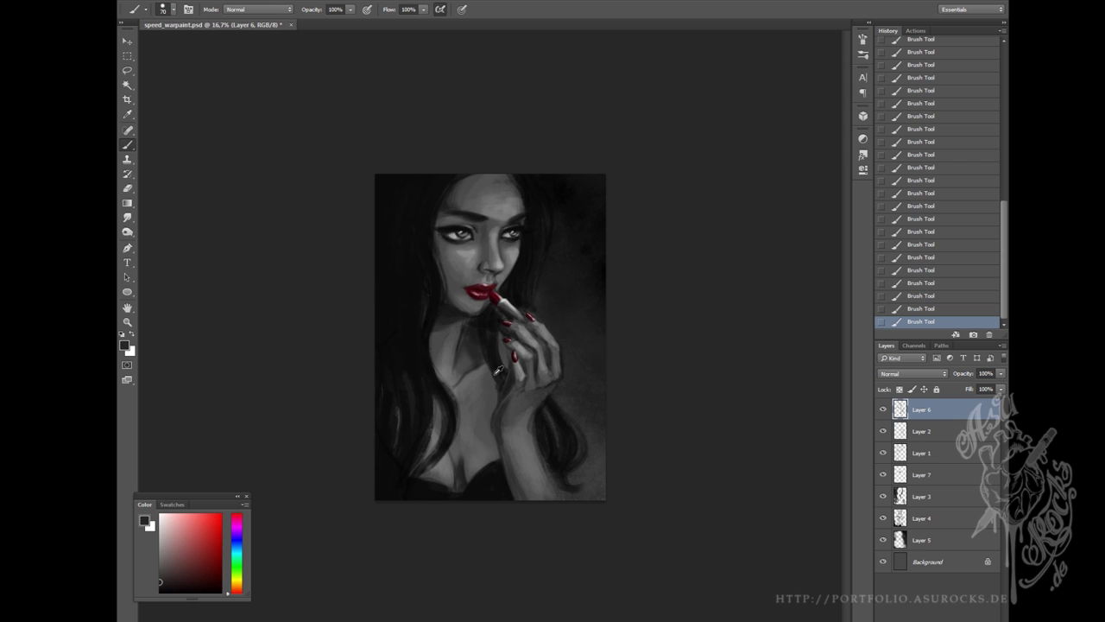
{"action": "left_click", "coordinate": [497, 404], "text": "alt"}
{"action": "key", "text": "bracketleft"}
{"action": "key", "text": "bracketleft"}
{"action": "key", "text": "bracketleft"}
{"action": "key", "text": "d"}
{"action": "key", "text": "ctrl+alt+z"}
{"action": "key", "text": "ctrl+alt+z"}
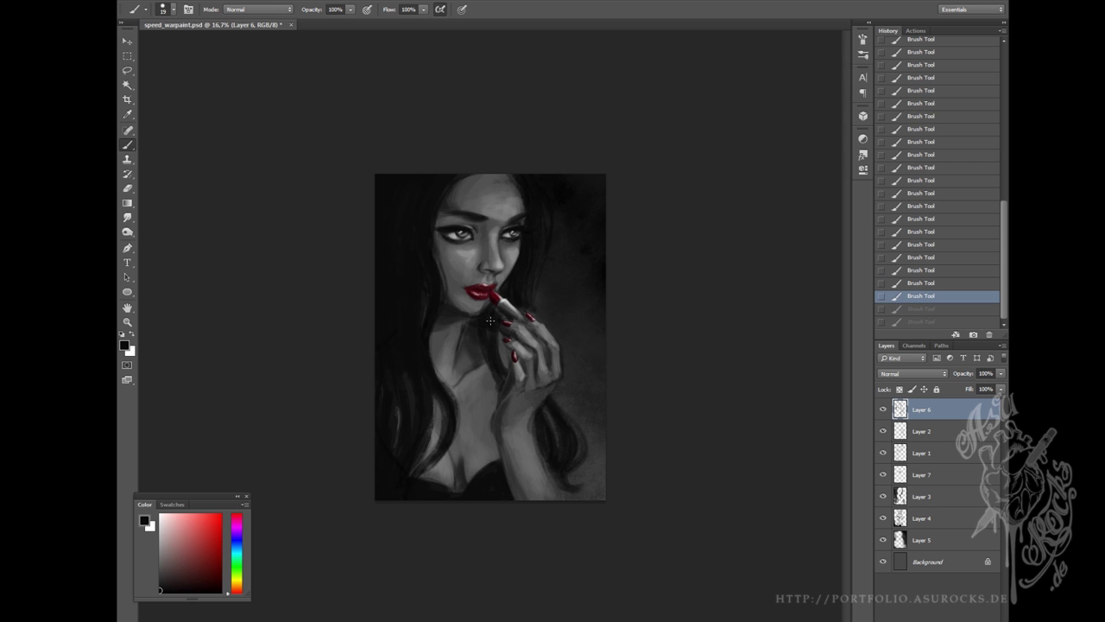
{"action": "key", "text": "ctrl+shift+z"}
{"action": "key", "text": "ctrl+shift+z"}
{"action": "key", "text": "e"}
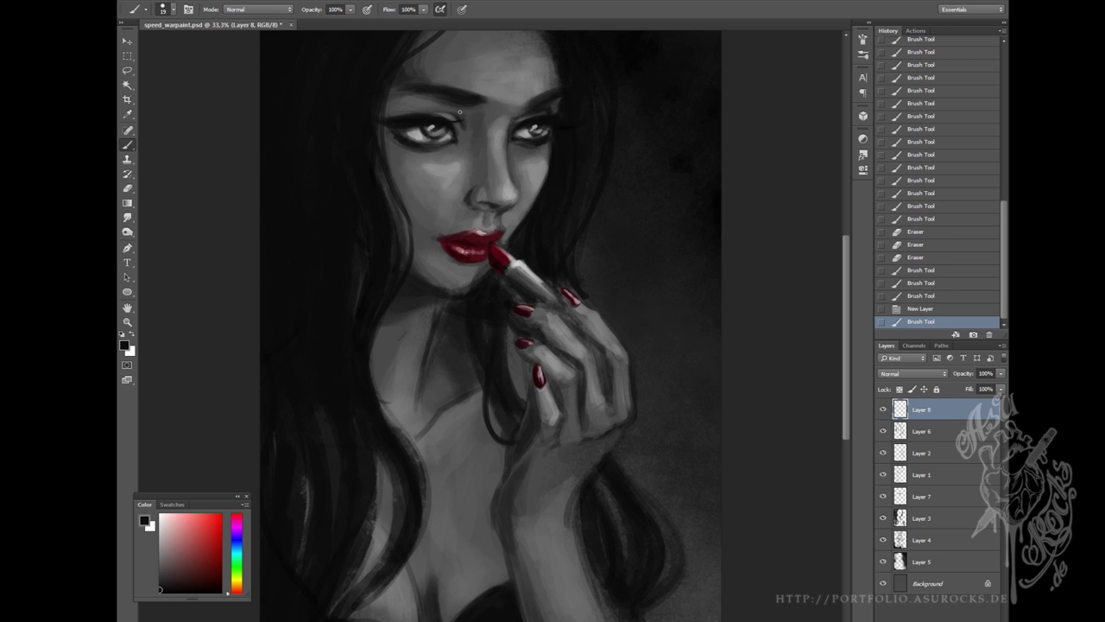
Paint eyelashes at the eye's outer corner on a new layer, undoing one stroke.
{"action": "left_click", "coordinate": [983, 242]}
{"action": "mouse_move", "coordinate": [451, 121]}
{"action": "left_mouse_down"}
{"action": "mouse_move", "coordinate": [466, 117]}
{"action": "mouse_move", "coordinate": [457, 123]}
{"action": "left_mouse_up"}
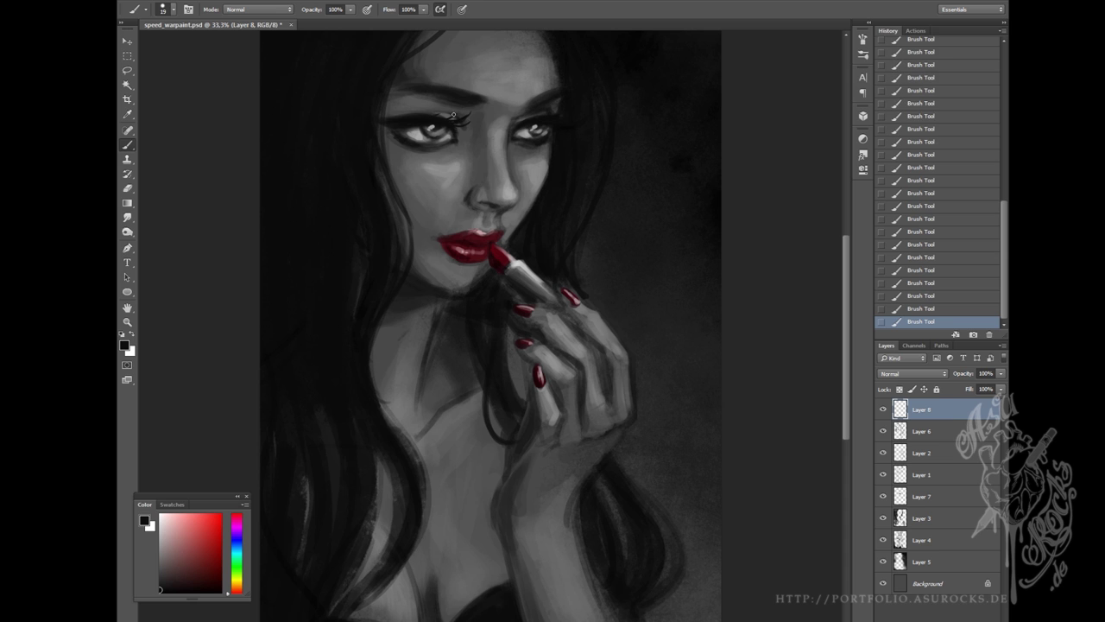
{"action": "key", "text": "ctrl+alt+z"}
{"action": "key", "text": "ctrl+alt+z"}
{"action": "key", "text": "ctrl+shift+z"}
Add a Brightness/Contrast adjustment layer that raises the painting's contrast.
{"action": "key", "text": "ctrl+minus"}
{"action": "left_click", "coordinate": [778, 216]}
{"action": "key", "text": "ctrl+minus"}
{"action": "key", "text": "ctrl+plus"}
{"action": "key", "text": "ctrl+plus"}
Paint fine detail strokes on Layer 6 with the Hard Round pointy brush.
{"action": "left_click", "coordinate": [921, 453]}
{"action": "left_click", "coordinate": [164, 8]}
{"action": "double_click", "coordinate": [197, 253]}
{"action": "left_click_drag", "start_coordinate": [449, 449], "coordinate": [397, 548]}
{"action": "left_click_drag", "start_coordinate": [643, 436], "coordinate": [589, 576]}
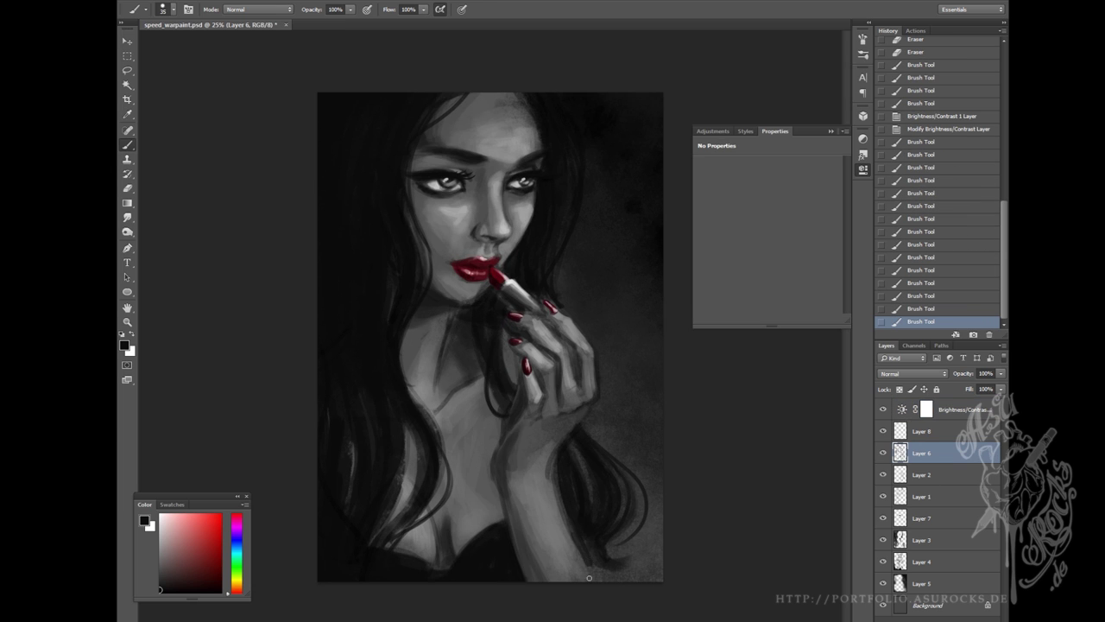
{"action": "key", "text": "ctrl+minus"}
{"action": "key", "text": "ctrl+minus"}
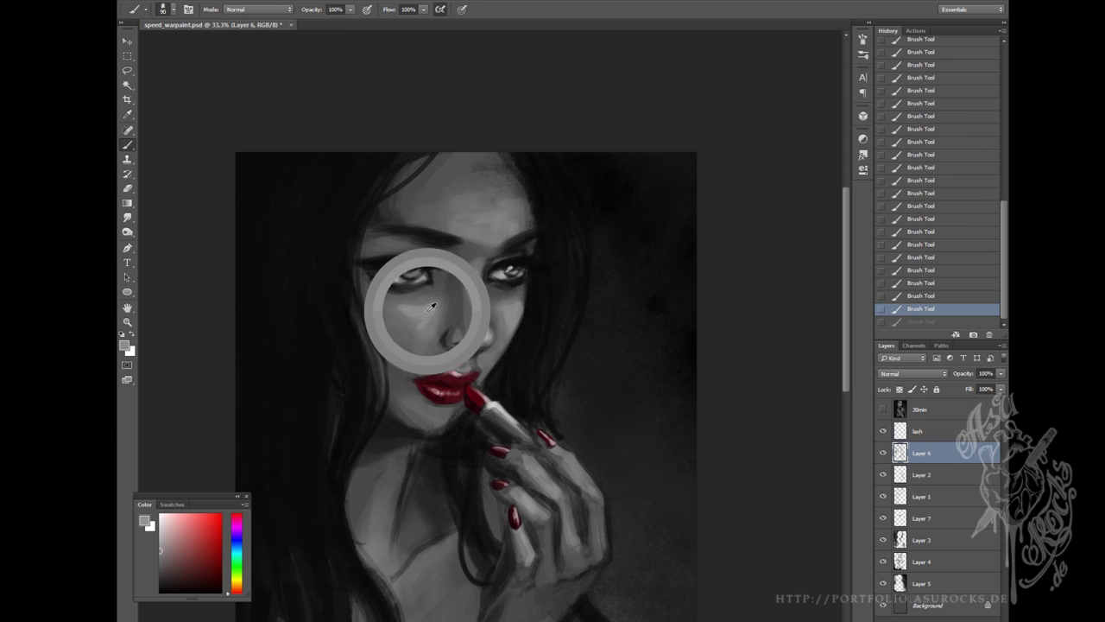
Lighten under the brow and smooth the forehead using a 70–100 px brush.
{"action": "key", "text": "bracketright"}
{"action": "key", "text": "bracketright"}
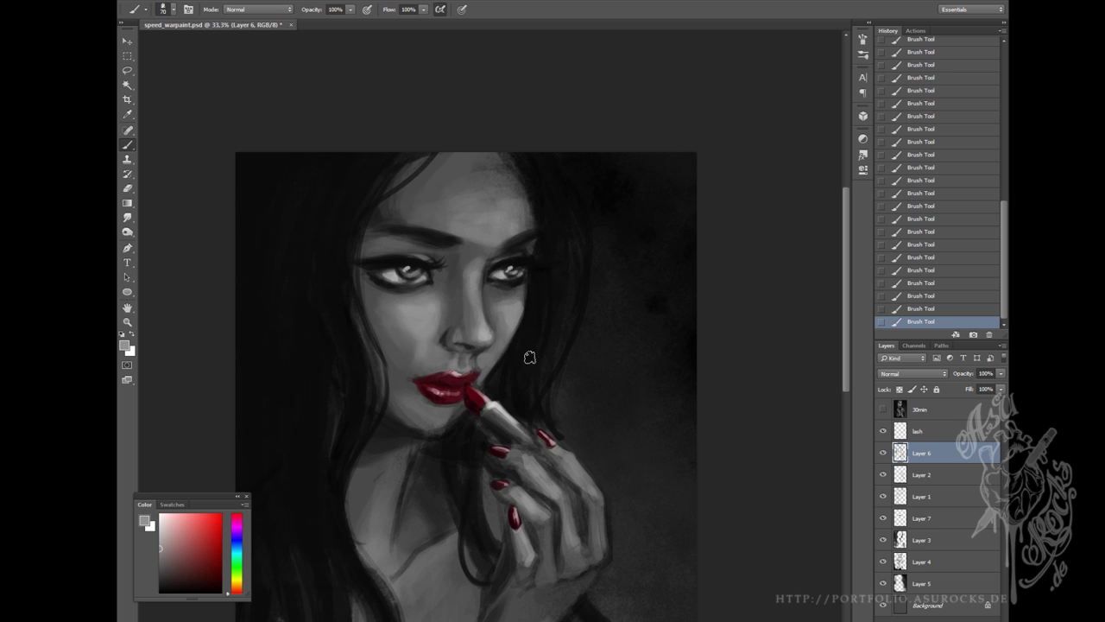
{"action": "left_click_drag", "start_coordinate": [407, 243], "coordinate": [401, 243]}
{"action": "left_click_drag", "start_coordinate": [557, 265], "coordinate": [536, 448]}
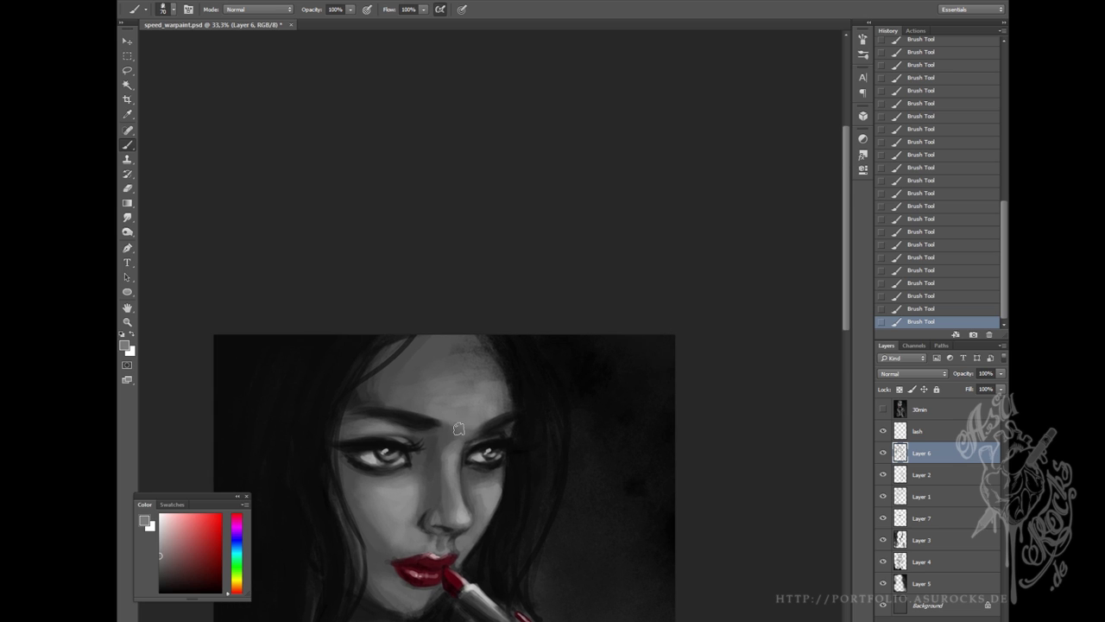
{"action": "key", "text": "bracketright"}
{"action": "key", "text": "bracketright"}
{"action": "key", "text": "bracketright"}
{"action": "mouse_move", "coordinate": [440, 409]}
{"action": "left_mouse_down"}
{"action": "mouse_move", "coordinate": [484, 372]}
{"action": "mouse_move", "coordinate": [461, 388]}
{"action": "mouse_move", "coordinate": [405, 365]}
{"action": "mouse_move", "coordinate": [427, 343]}
{"action": "left_mouse_up"}
{"action": "key", "text": "bracketleft"}
{"action": "key", "text": "bracketleft"}
{"action": "key", "text": "bracketleft"}
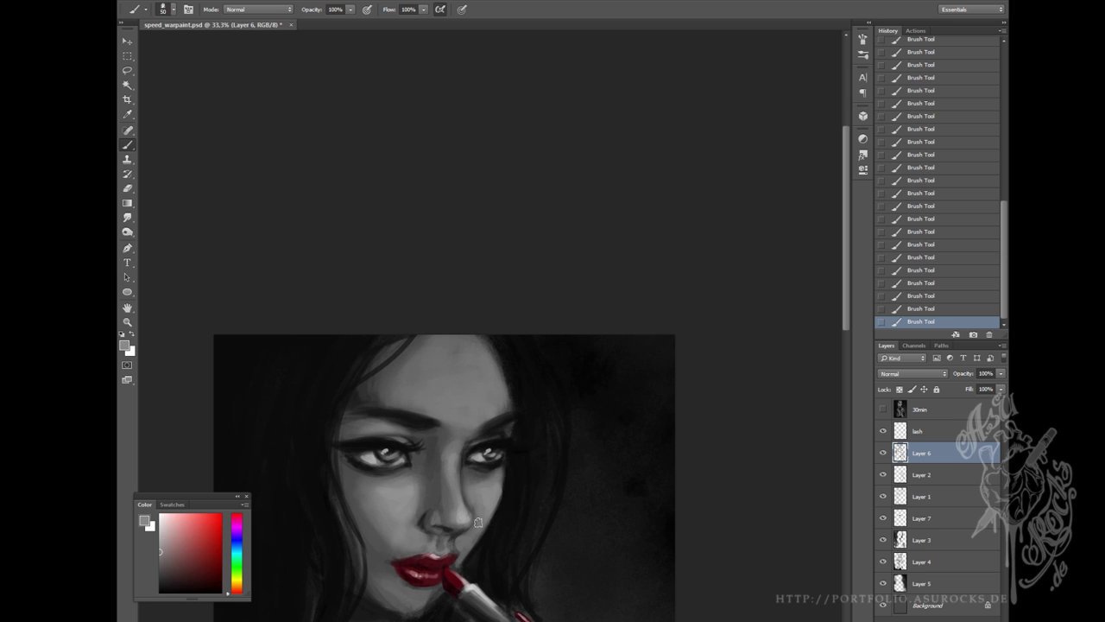
Reset to black, shrink the brush to 20 px and sample a grey from the face.
{"action": "scroll", "coordinate": [509, 506], "scroll_direction": "down", "scroll_amount": 3}
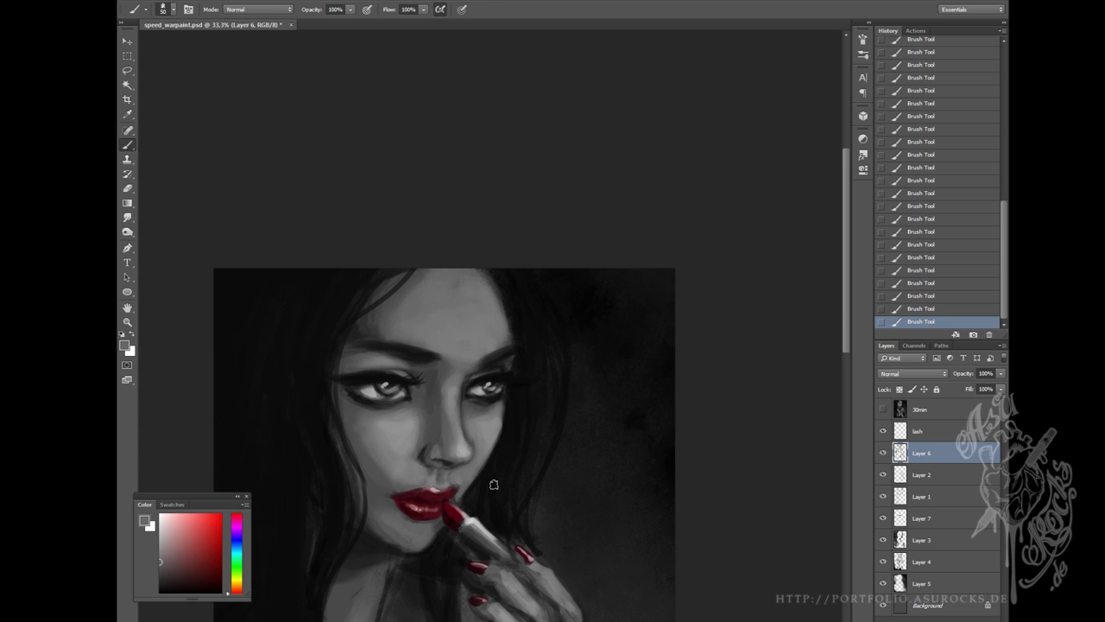
{"action": "key", "text": "d"}
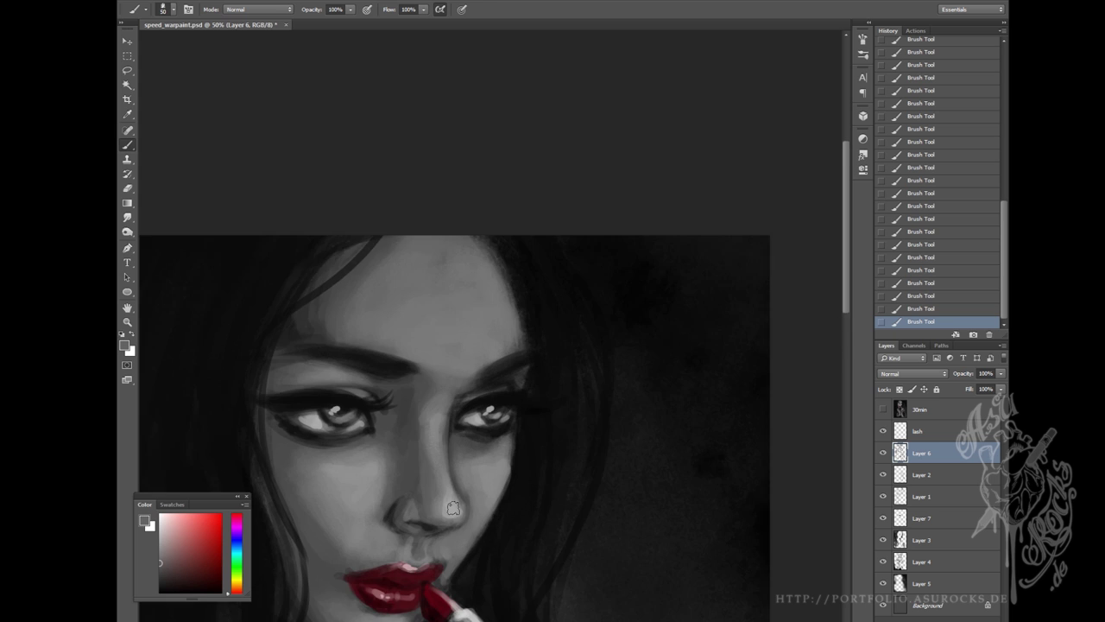
{"action": "key", "text": "ctrl+plus"}
{"action": "scroll", "coordinate": [393, 514], "scroll_direction": "down", "scroll_amount": 3}
{"action": "key", "text": "["}
{"action": "scroll", "coordinate": [425, 417], "scroll_direction": "up", "scroll_amount": 2}
{"action": "key", "text": "["}
{"action": "key", "text": "["}
{"action": "left_click", "coordinate": [446, 399], "text": "alt"}
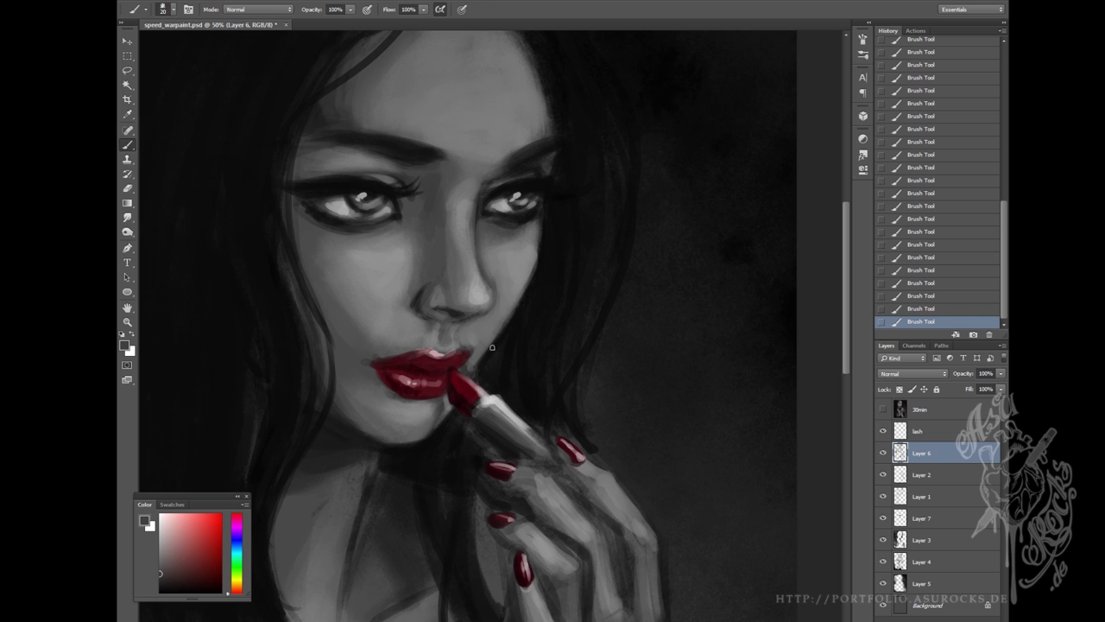
Sample a mid-grey with a 30 px brush for shading around the nose and lips.
{"action": "key", "text": "ctrl+minus"}
{"action": "key", "text": "ctrl+minus"}
{"action": "key", "text": "ctrl+plus"}
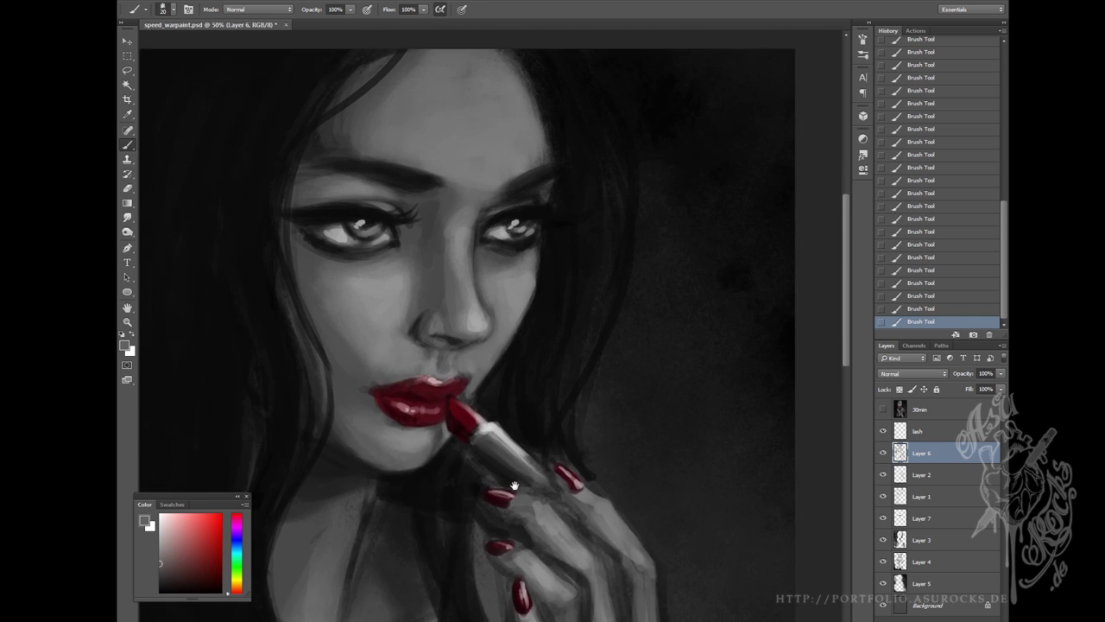
{"action": "key", "text": "ctrl+plus"}
{"action": "key", "text": "d"}
{"action": "key", "text": "bracketright"}
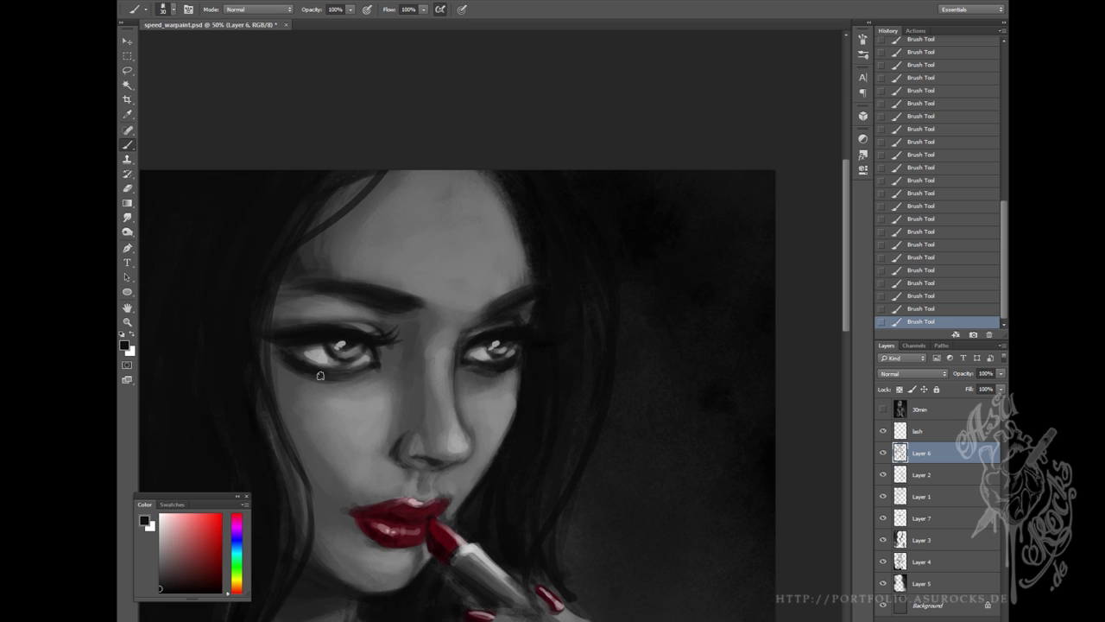
{"action": "left_click", "coordinate": [519, 381], "text": "alt"}
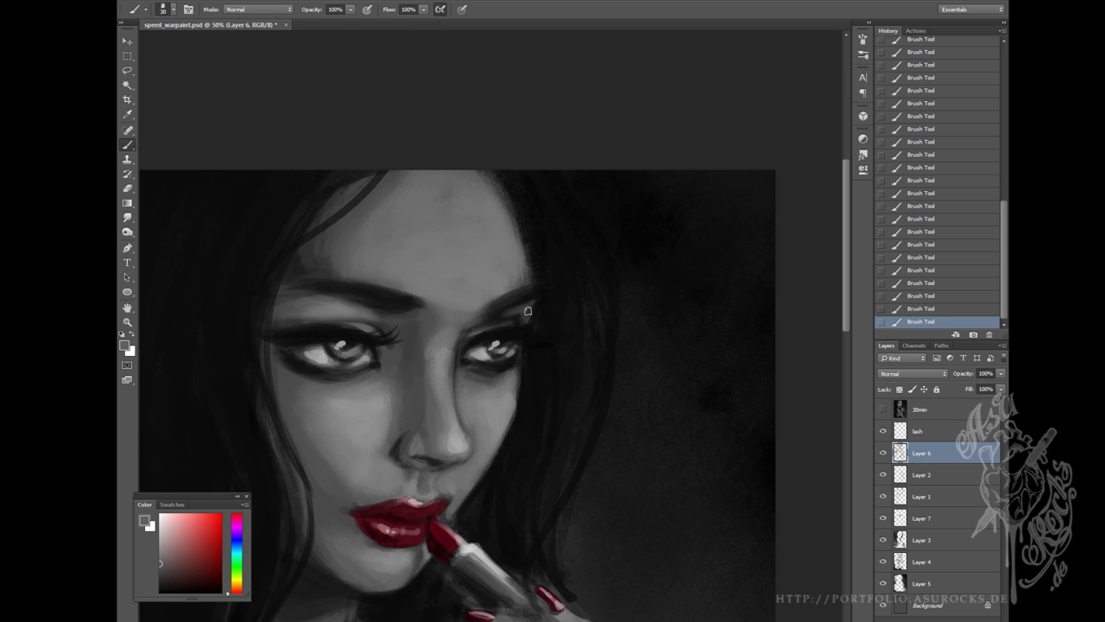
{"action": "key", "text": "ctrl+minus"}
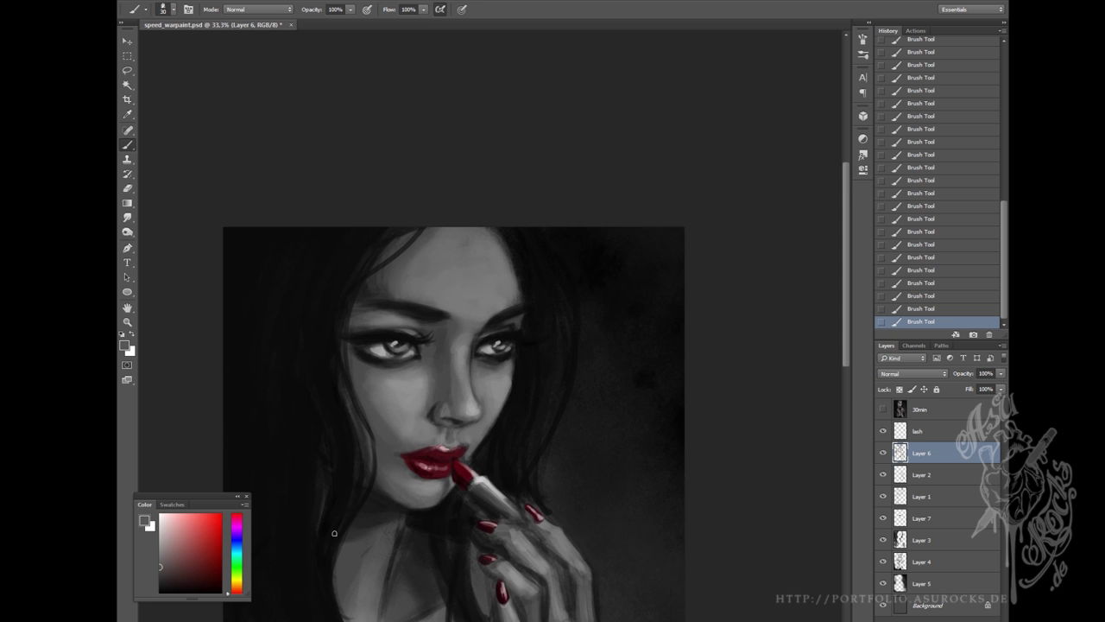
Lighten the shading under the chin and on the neck with sampled skin greys.
{"action": "left_click_drag", "start_coordinate": [334, 532], "coordinate": [550, 497]}
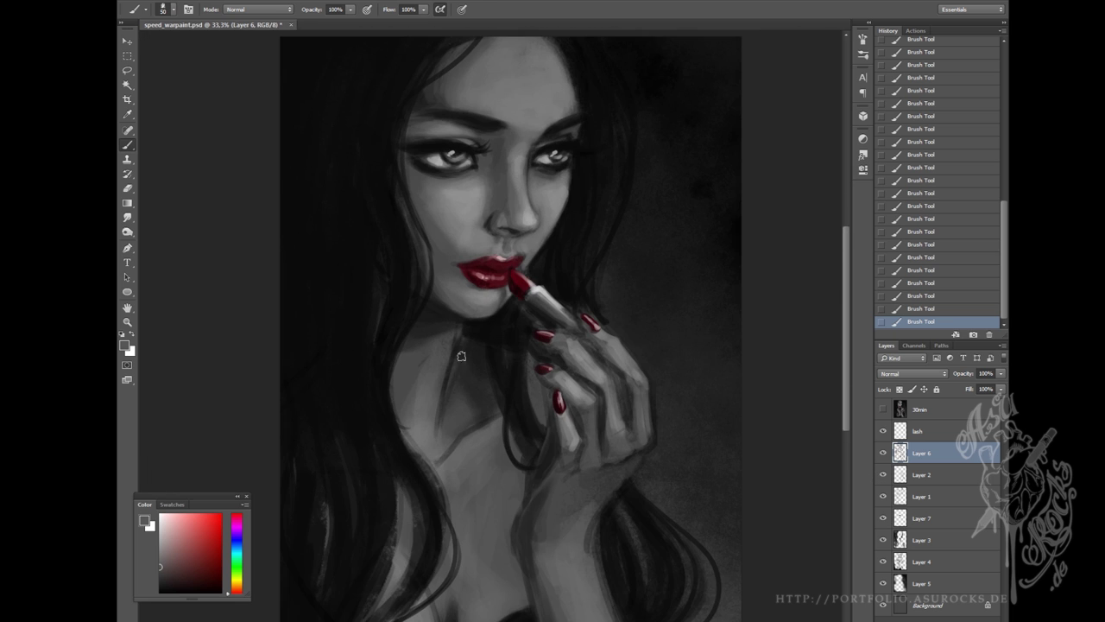
{"action": "left_click", "coordinate": [461, 356], "text": "alt"}
{"action": "left_click_drag", "start_coordinate": [438, 380], "coordinate": [434, 440]}
{"action": "left_click", "coordinate": [444, 402], "text": "alt"}
{"action": "left_click_drag", "start_coordinate": [443, 380], "coordinate": [461, 419]}
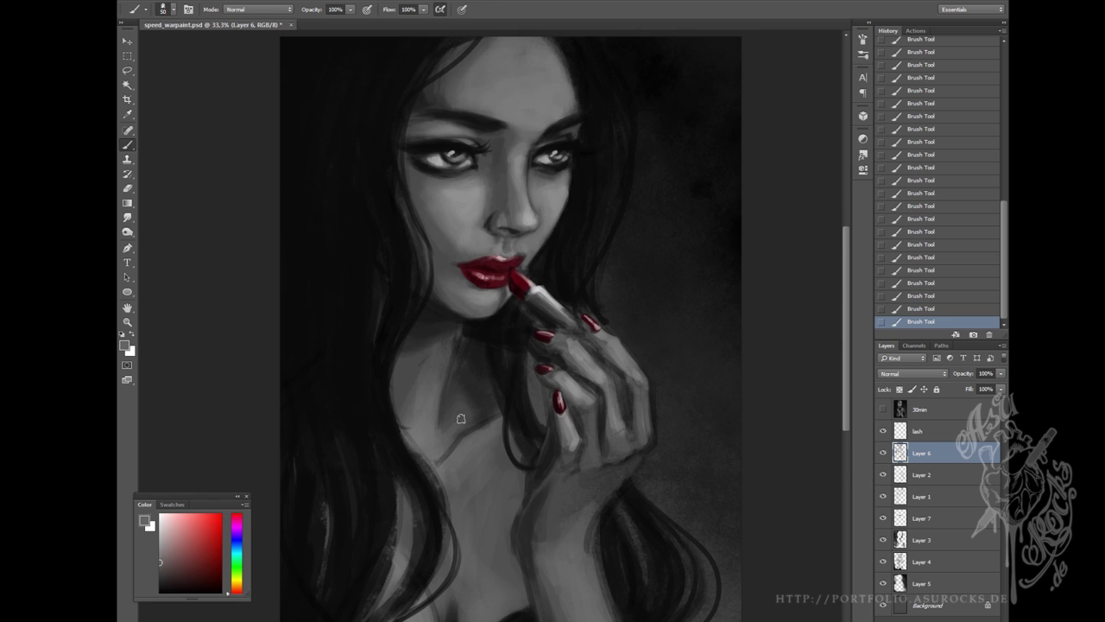
Resample darker and lighter neck greys with an 80 px brush.
{"action": "left_click", "coordinate": [434, 370], "text": "alt"}
{"action": "left_click", "coordinate": [400, 361], "text": "alt"}
{"action": "left_click", "coordinate": [477, 421], "text": "alt"}
{"action": "left_click", "coordinate": [496, 408], "text": "alt"}
{"action": "key", "text": "bracketright"}
{"action": "key", "text": "bracketright"}
{"action": "key", "text": "bracketright"}
{"action": "left_click", "coordinate": [464, 430], "text": "alt"}
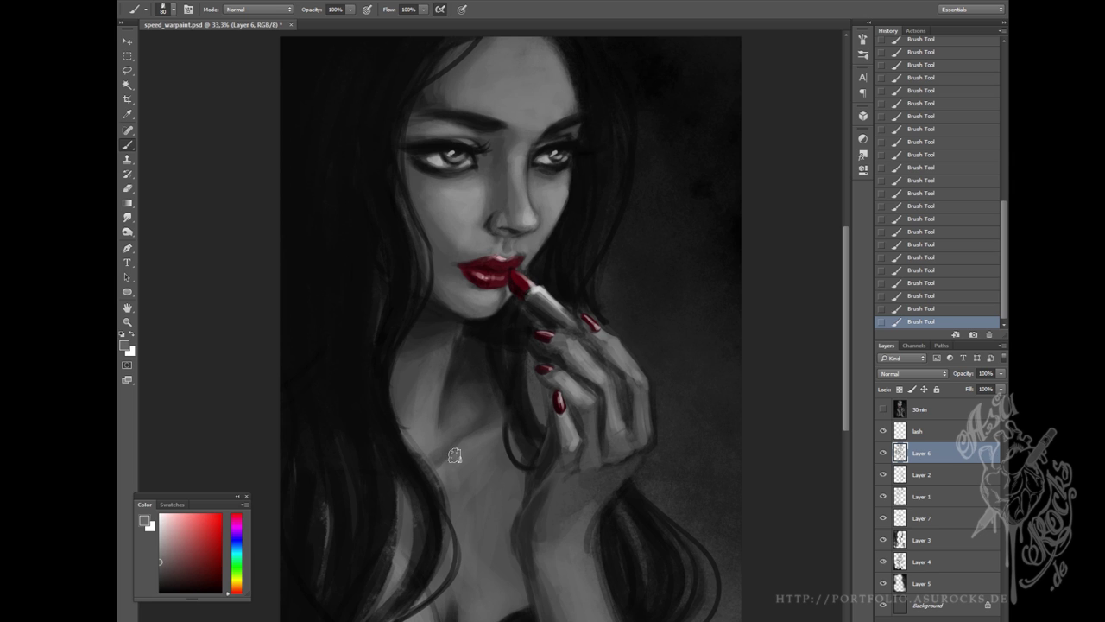
Shade the chest with lighter greys, resizing the brush from 175 down to 70 px.
{"action": "left_click_drag", "start_coordinate": [557, 501], "coordinate": [484, 413]}
{"action": "key", "text": "bracketright"}
{"action": "key", "text": "bracketright"}
{"action": "key", "text": "bracketright"}
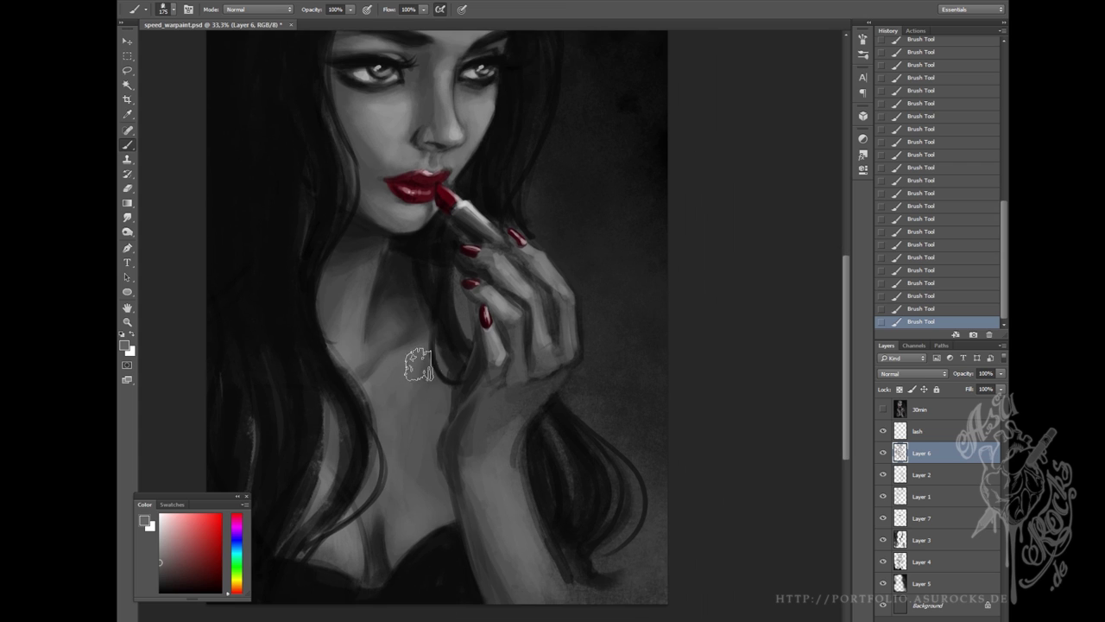
{"action": "left_click", "coordinate": [419, 383], "text": "alt"}
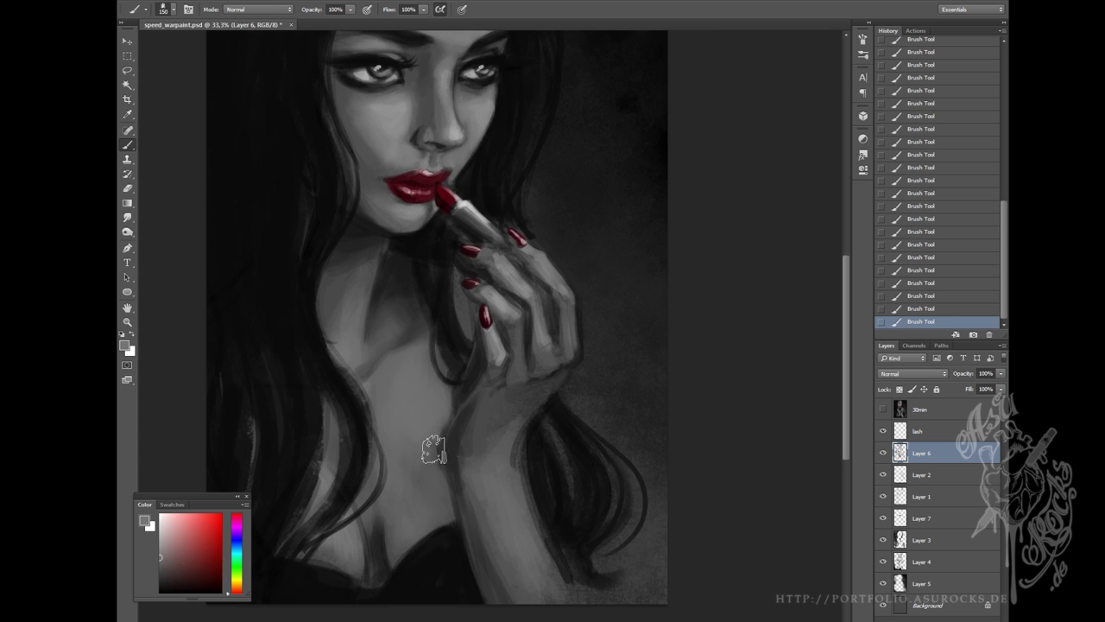
{"action": "left_click", "coordinate": [422, 362], "text": "alt"}
{"action": "key", "text": "bracketleft"}
{"action": "key", "text": "bracketleft"}
{"action": "key", "text": "bracketleft"}
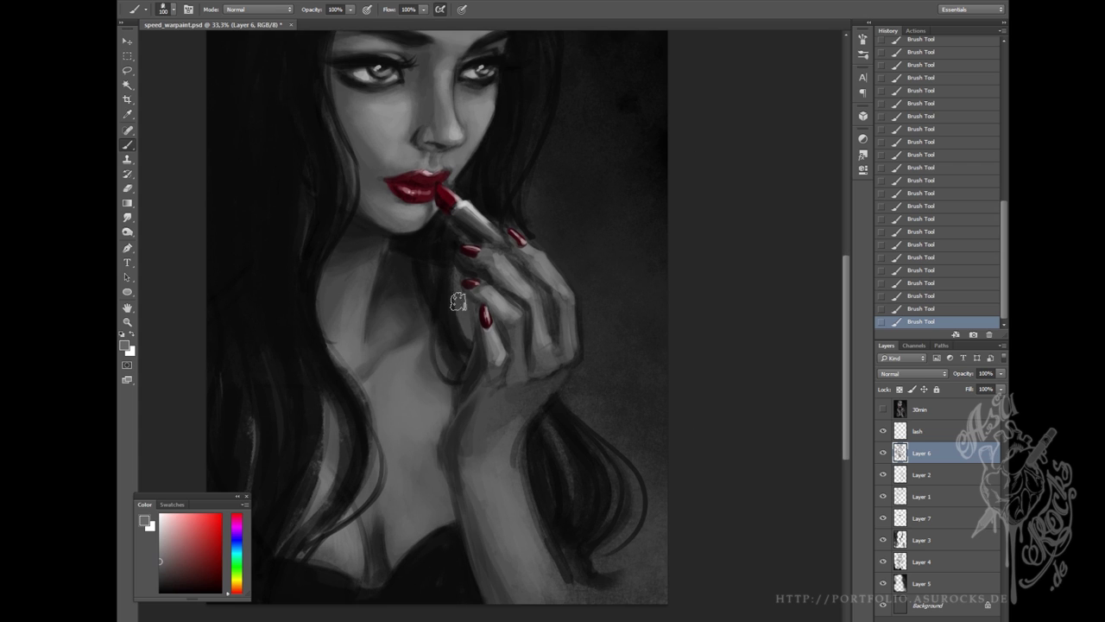
{"action": "key", "text": "bracketleft"}
{"action": "key", "text": "bracketleft"}
{"action": "key", "text": "bracketleft"}
{"action": "left_click", "coordinate": [358, 505], "text": "alt"}
{"action": "left_click", "coordinate": [341, 545], "text": "alt"}
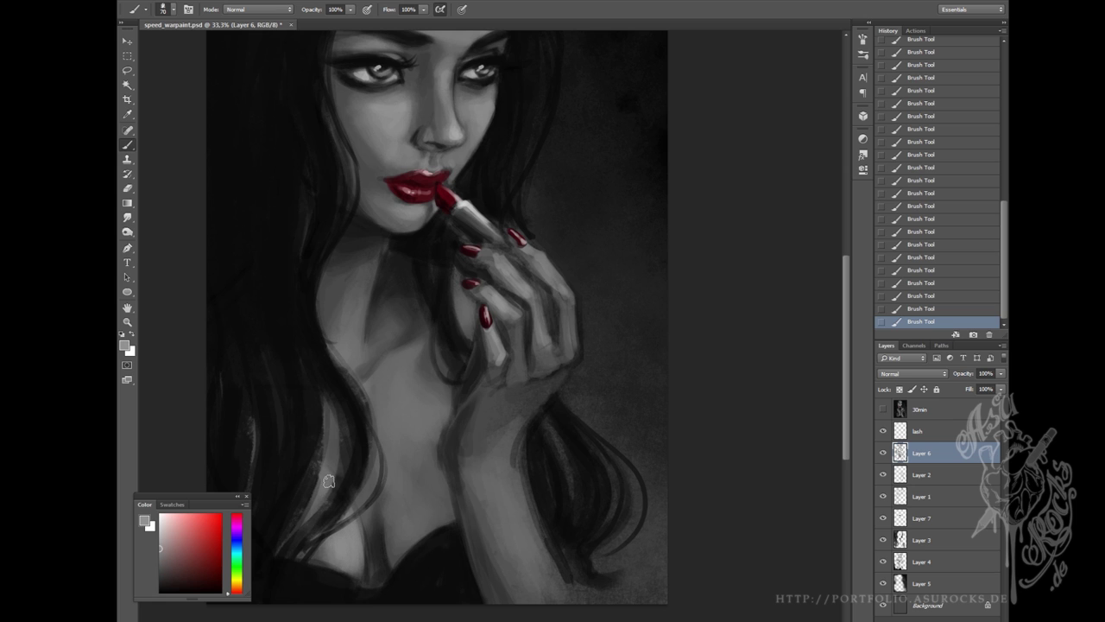
Sample dark, mid and lighter chest greys with an 80–100 px brush.
{"action": "key", "text": "bracketright"}
{"action": "key", "text": "bracketright"}
{"action": "key", "text": "bracketright"}
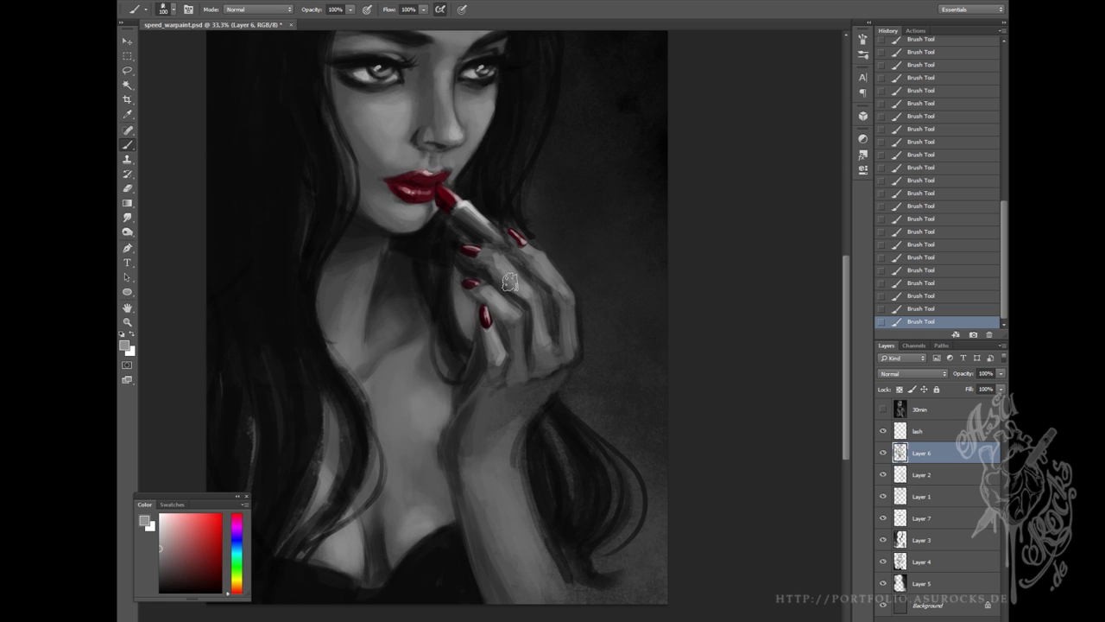
{"action": "key", "text": "ctrl+minus"}
{"action": "left_click", "coordinate": [476, 357], "text": "alt"}
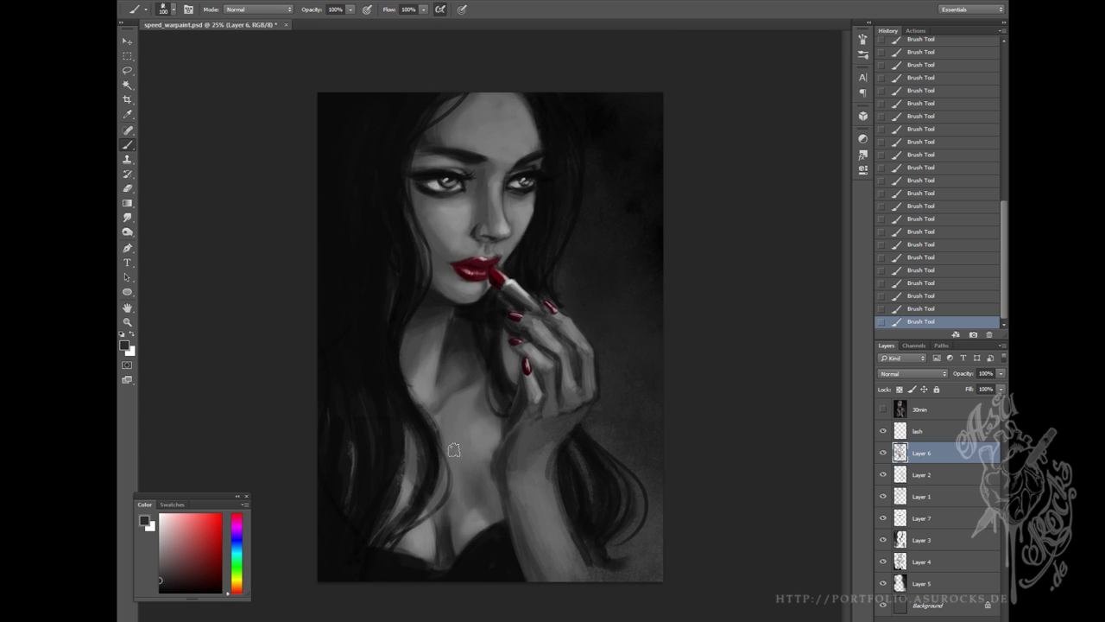
{"action": "left_click", "coordinate": [505, 512], "text": "alt"}
{"action": "key", "text": "bracketright"}
{"action": "key", "text": "bracketright"}
{"action": "left_click", "coordinate": [480, 495], "text": "alt"}
{"action": "left_click", "coordinate": [531, 208], "text": "alt"}
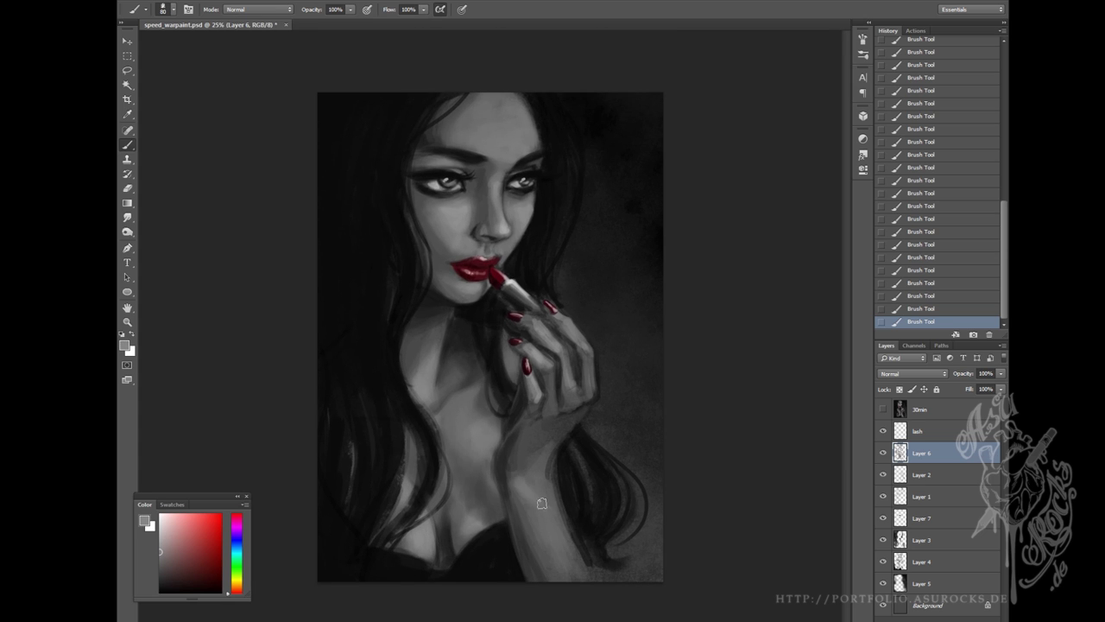
Shrink the brush to 50 px and sample a dark grey from the face.
{"action": "key", "text": "ctrl+minus"}
{"action": "key", "text": "ctrl+plus"}
{"action": "key", "text": "ctrl+plus"}
{"action": "key", "text": "bracketleft"}
{"action": "key", "text": "bracketleft"}
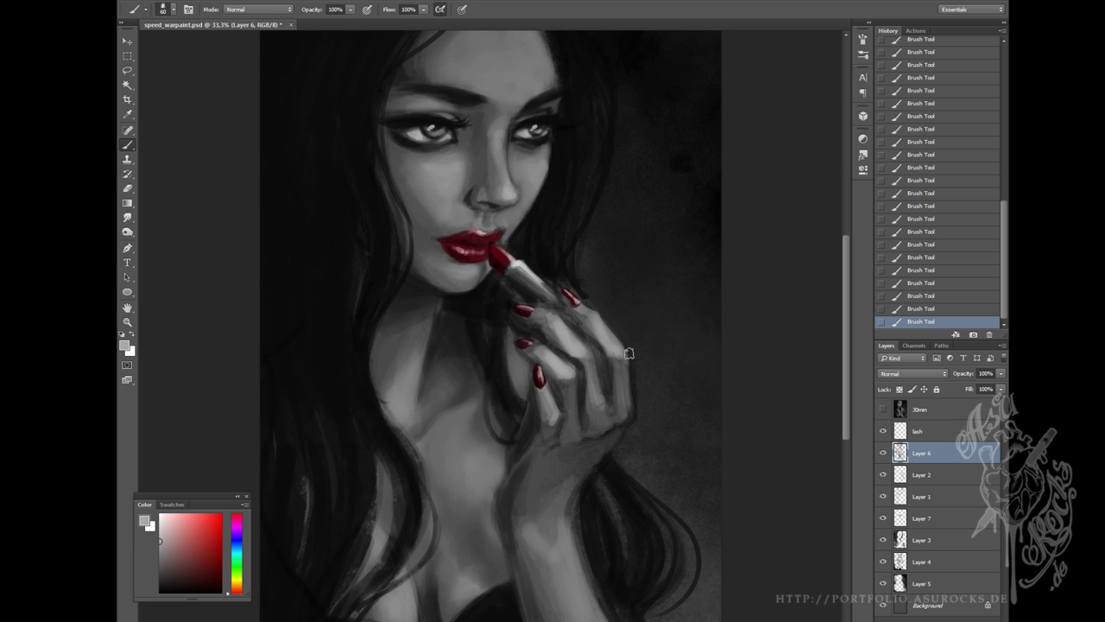
{"action": "key", "text": "ctrl+minus"}
{"action": "key", "text": "ctrl+minus"}
{"action": "key", "text": "bracketleft"}
{"action": "left_click", "coordinate": [455, 248], "text": "alt"}
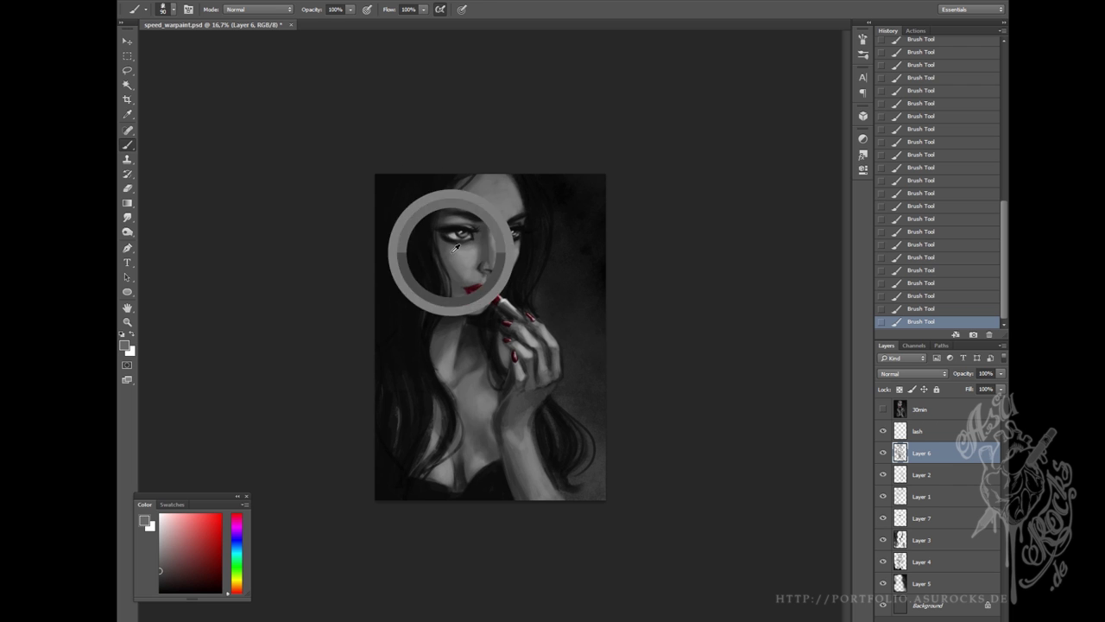
{"action": "key", "text": "ctrl+plus"}
Shade on Layer 5 with a 600 px brush, stepping back and restoring three strokes.
{"action": "key", "text": "ctrl+plus"}
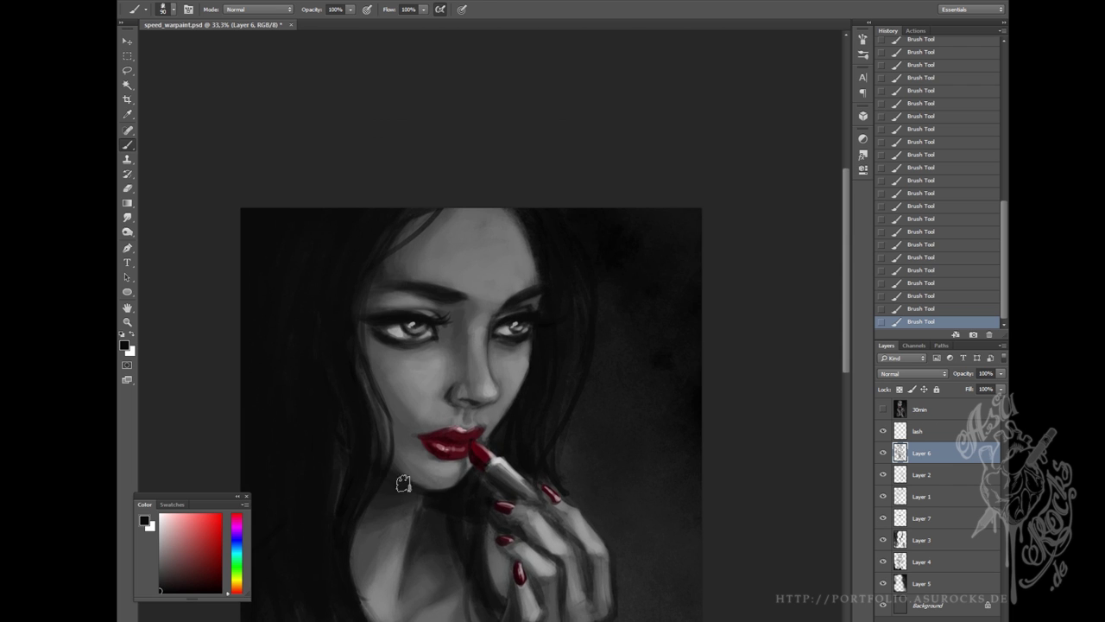
{"action": "key", "text": "ctrl+minus"}
{"action": "left_click", "coordinate": [936, 584]}
{"action": "key", "text": "ctrl+plus"}
{"action": "key", "text": "ctrl+plus"}
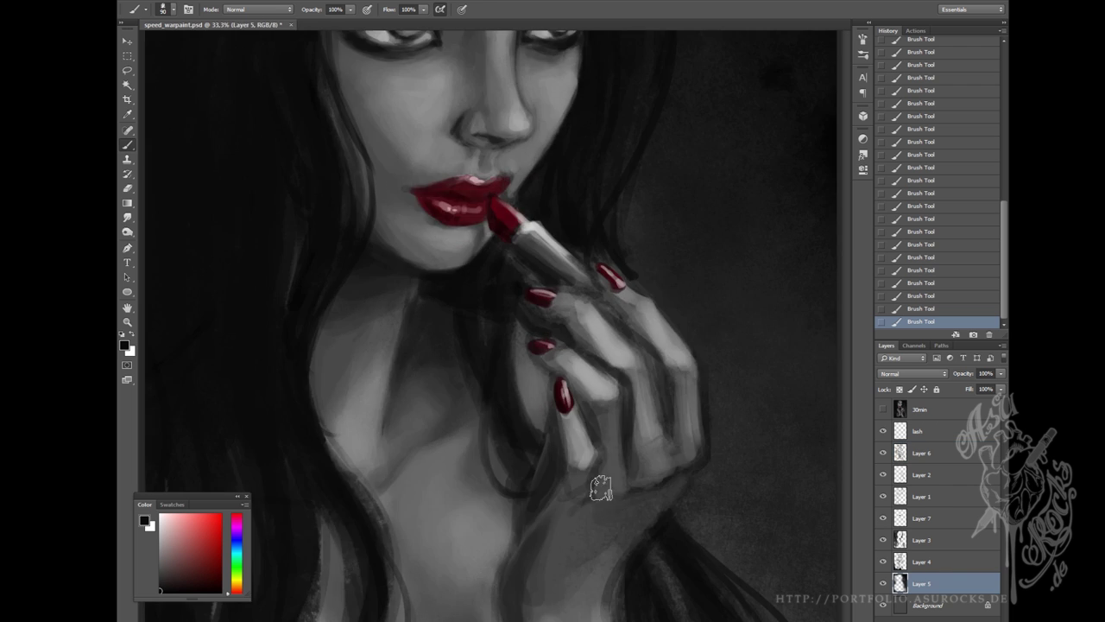
{"action": "key", "text": "ctrl+minus"}
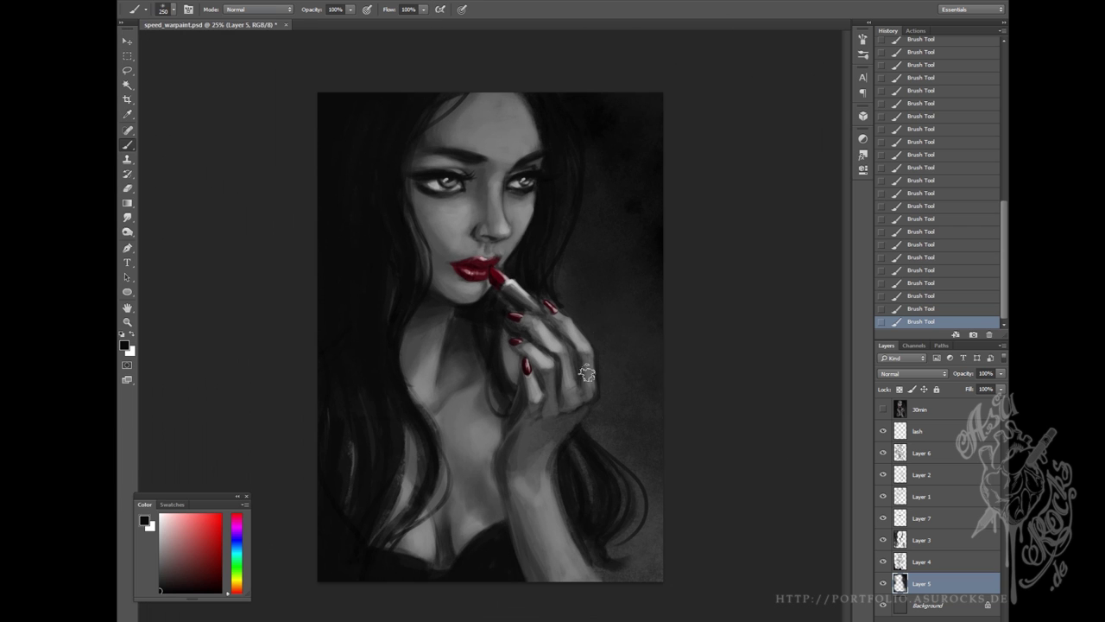
{"action": "left_click", "coordinate": [940, 282]}
{"action": "left_click", "coordinate": [939, 321]}
{"action": "key", "text": "bracketright"}
{"action": "key", "text": "bracketright"}
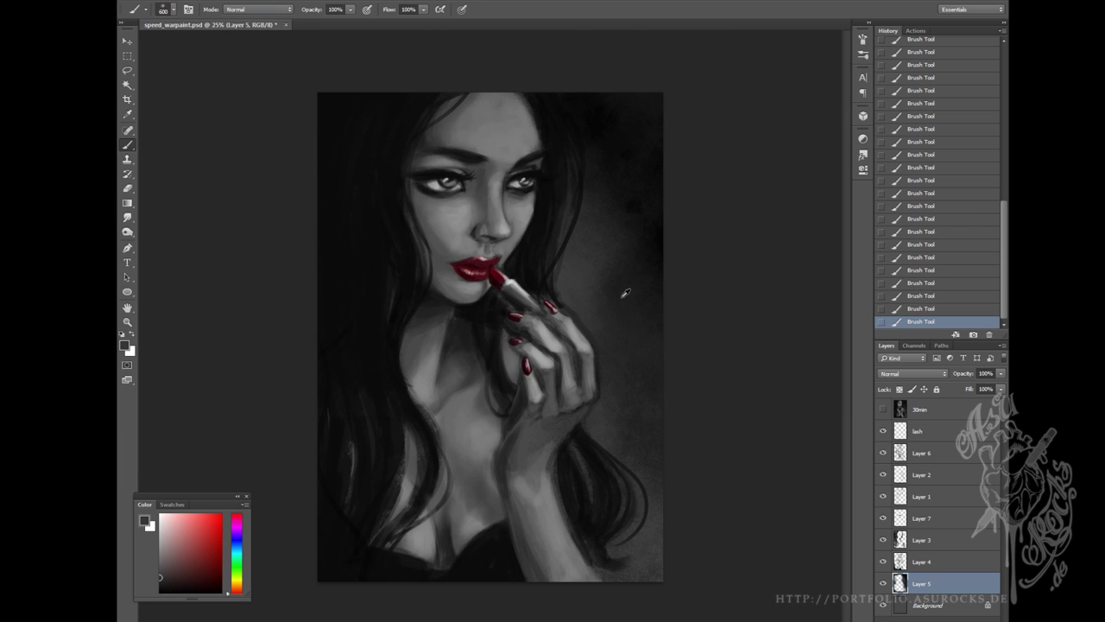
{"action": "key", "text": "ctrl+plus"}
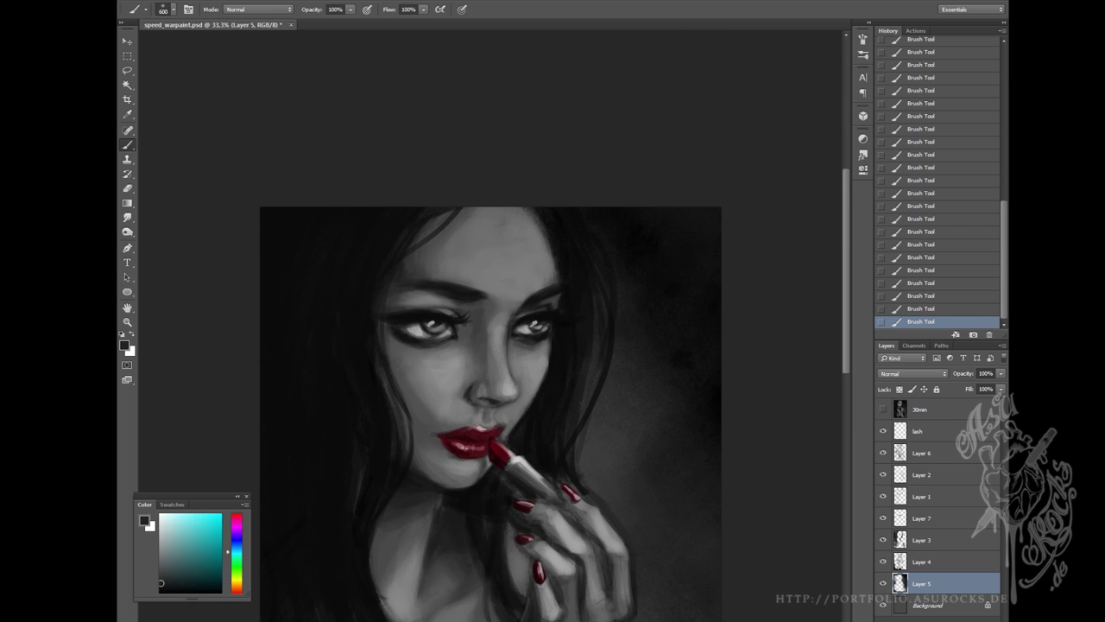
{"action": "left_click", "coordinate": [921, 453]}
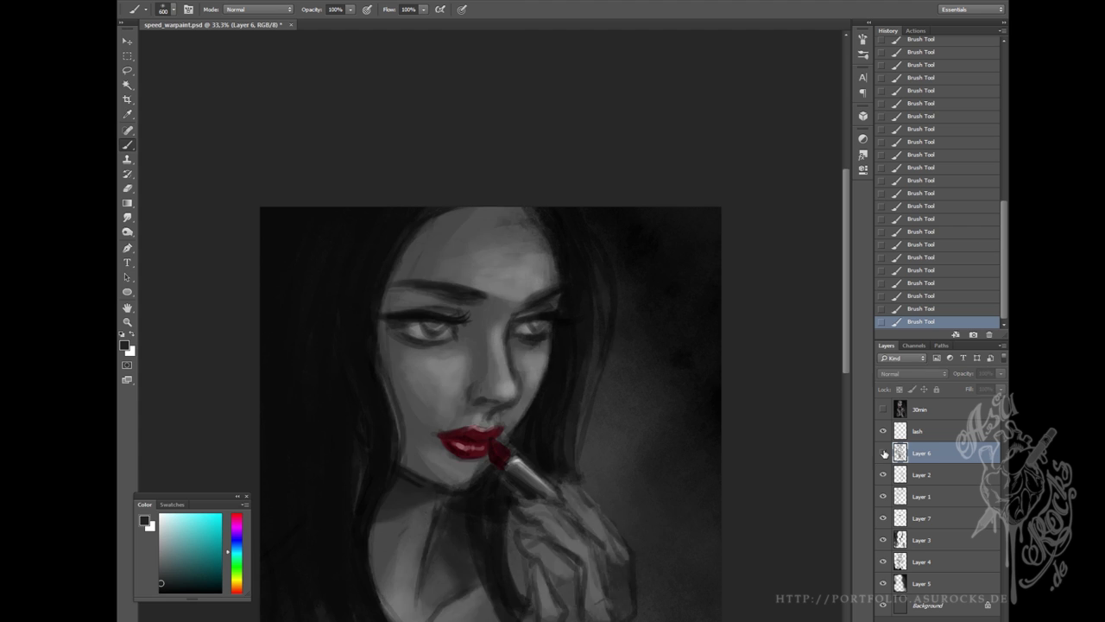
Add a new layer above Layer 6 and choose the Hard Round 30 px brush.
{"action": "key", "text": "ctrl+shift+alt+n"}
{"action": "key", "text": "ctrl+plus"}
{"action": "left_click", "coordinate": [173, 9]}
{"action": "double_click", "coordinate": [219, 197]}
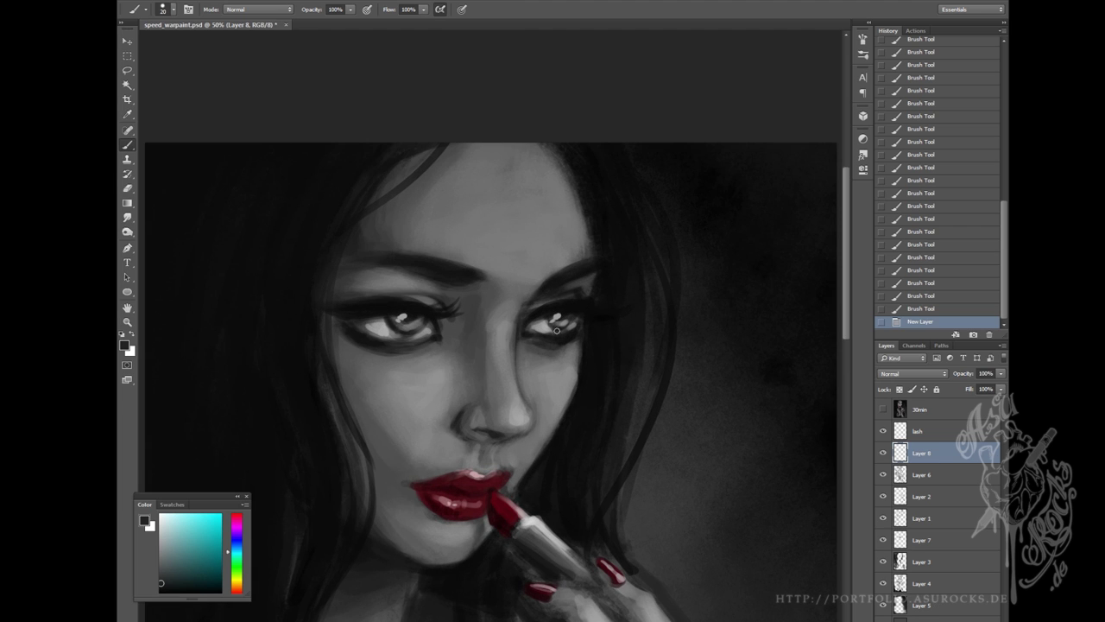
Paint light strokes along the nose bridge with sampled greys at 30 and 20 px.
{"action": "left_click", "coordinate": [510, 321], "text": "alt"}
{"action": "left_click_drag", "start_coordinate": [506, 327], "coordinate": [508, 314]}
{"action": "left_click_drag", "start_coordinate": [510, 377], "coordinate": [515, 345]}
{"action": "left_click", "coordinate": [506, 316], "text": "alt"}
{"action": "key", "text": "bracketleft"}
{"action": "mouse_move", "coordinate": [518, 406]}
{"action": "left_mouse_down"}
{"action": "mouse_move", "coordinate": [517, 328]}
{"action": "mouse_move", "coordinate": [524, 339]}
{"action": "left_mouse_up"}
{"action": "left_click", "coordinate": [521, 337], "text": "alt"}
{"action": "left_click", "coordinate": [604, 294], "text": "alt"}
Add faint highlights on the nose bridge with a 15 px brush.
{"action": "key", "text": "bracketright"}
{"action": "key", "text": "bracketleft"}
{"action": "key", "text": "bracketleft"}
{"action": "key", "text": "bracketleft"}
{"action": "left_click", "coordinate": [542, 365], "text": "alt"}
{"action": "left_click_drag", "start_coordinate": [522, 397], "coordinate": [518, 354]}
{"action": "left_click", "coordinate": [513, 348], "text": "alt"}
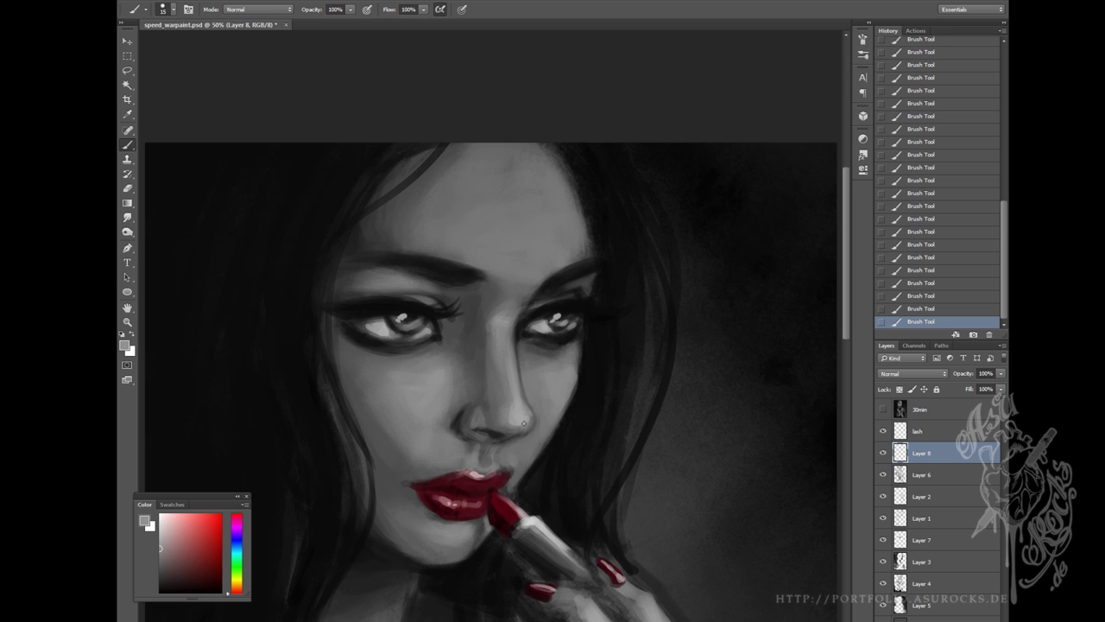
{"action": "left_click", "coordinate": [518, 377], "text": "alt"}
{"action": "left_click", "coordinate": [526, 423], "text": "alt"}
Sample greys near the nose and add faint light grey near the right lip corner.
{"action": "key", "text": "bracketright"}
{"action": "left_click", "coordinate": [479, 418], "text": "alt"}
{"action": "left_click", "coordinate": [493, 410], "text": "alt"}
{"action": "left_click", "coordinate": [498, 398], "text": "alt"}
{"action": "left_click", "coordinate": [506, 394], "text": "alt"}
{"action": "left_click", "coordinate": [511, 434], "text": "alt"}
{"action": "left_click", "coordinate": [501, 422], "text": "alt"}
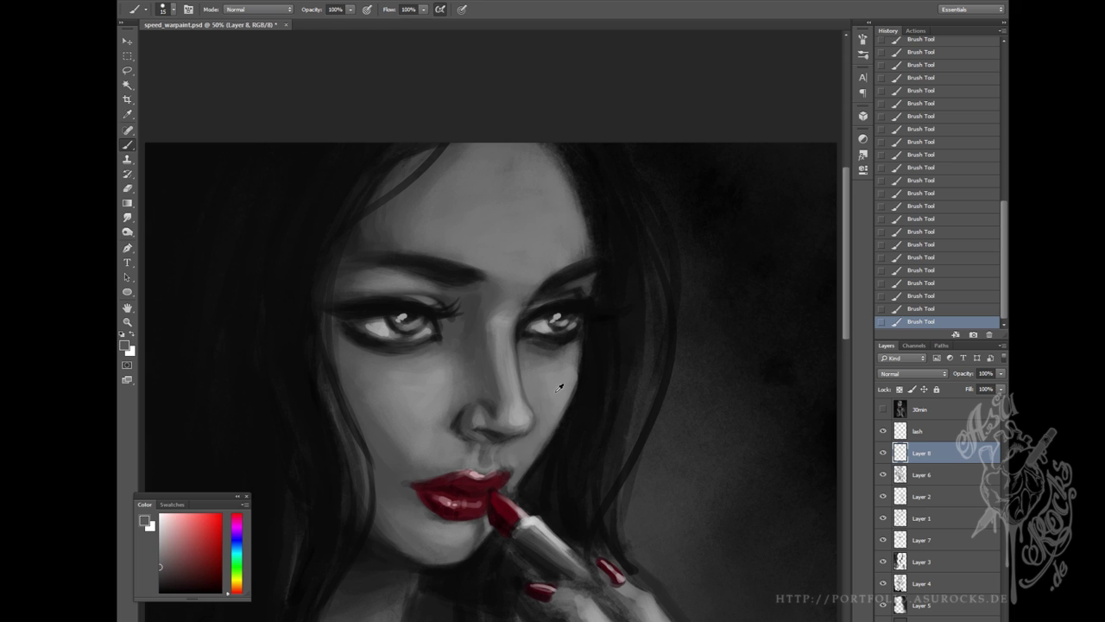
{"action": "key", "text": "bracketright"}
{"action": "key", "text": "bracketright"}
{"action": "key", "text": "bracketright"}
{"action": "left_click_drag", "start_coordinate": [514, 454], "coordinate": [524, 459]}
Sample greys between the nose and lips while repositioning the view on the face.
{"action": "left_click", "coordinate": [534, 428], "text": "alt"}
{"action": "left_click", "coordinate": [523, 432], "text": "alt"}
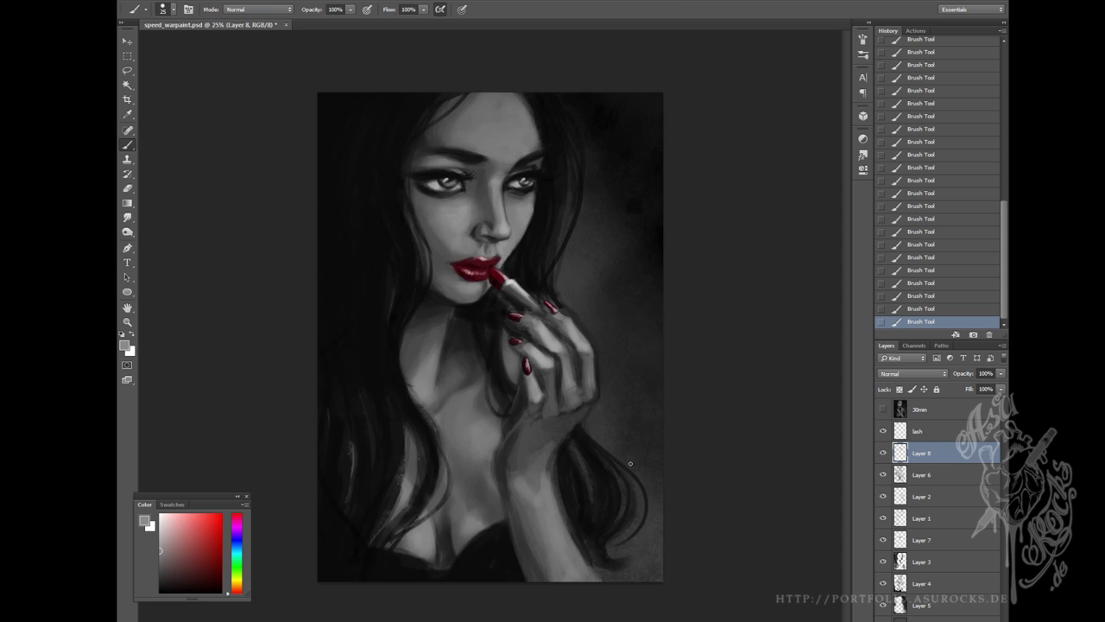
{"action": "left_click_drag", "start_coordinate": [513, 485], "coordinate": [456, 358]}
{"action": "left_click", "coordinate": [456, 358], "text": "alt"}
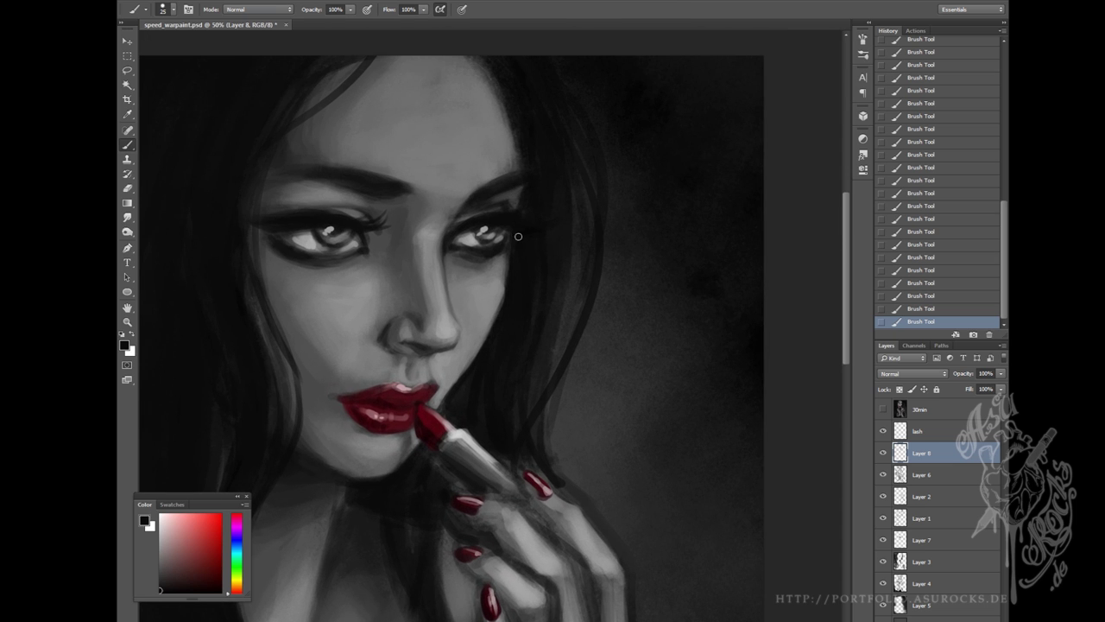
{"action": "left_click_drag", "start_coordinate": [576, 345], "coordinate": [552, 469]}
{"action": "left_click", "coordinate": [449, 510], "text": "alt"}
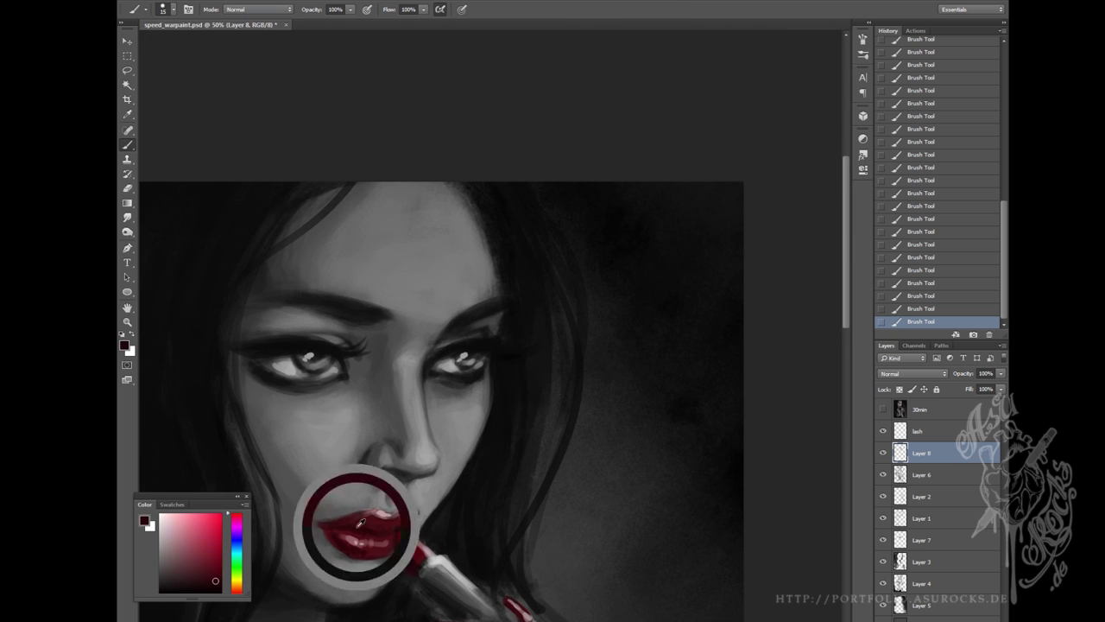
Sample lighter skin greys from the face and resize the brush.
{"action": "left_click", "coordinate": [393, 502], "text": "alt"}
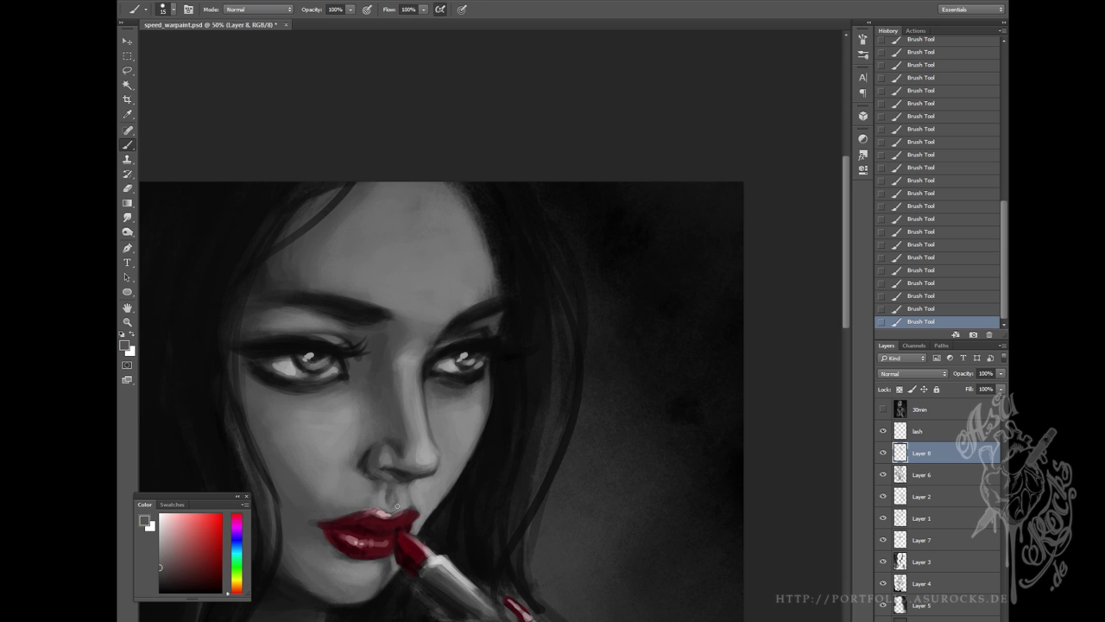
{"action": "left_click", "coordinate": [411, 479], "text": "alt"}
{"action": "key", "text": "bracketright"}
{"action": "left_click", "coordinate": [385, 505], "text": "alt"}
{"action": "key", "text": "bracketleft"}
{"action": "key", "text": "bracketright"}
{"action": "key", "text": "bracketright"}
{"action": "key", "text": "bracketright"}
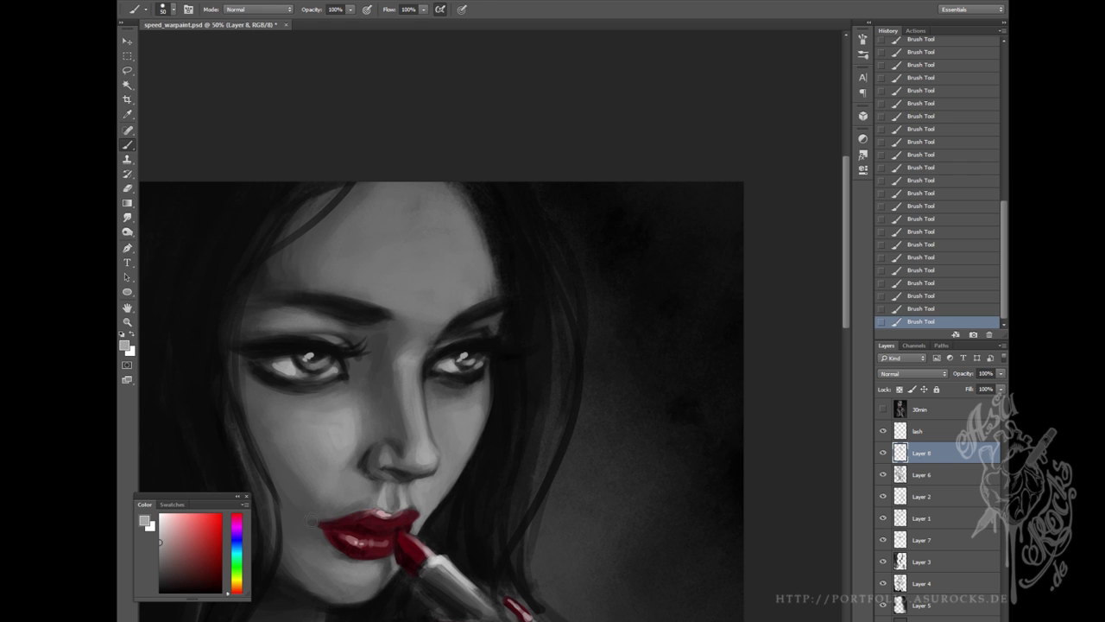
Brighten the forehead above the eyes with a large brush at 33.3% zoom.
{"action": "key", "text": "ctrl+minus"}
{"action": "key", "text": "ctrl+minus"}
{"action": "key", "text": "ctrl+minus"}
{"action": "key", "text": "ctrl+plus"}
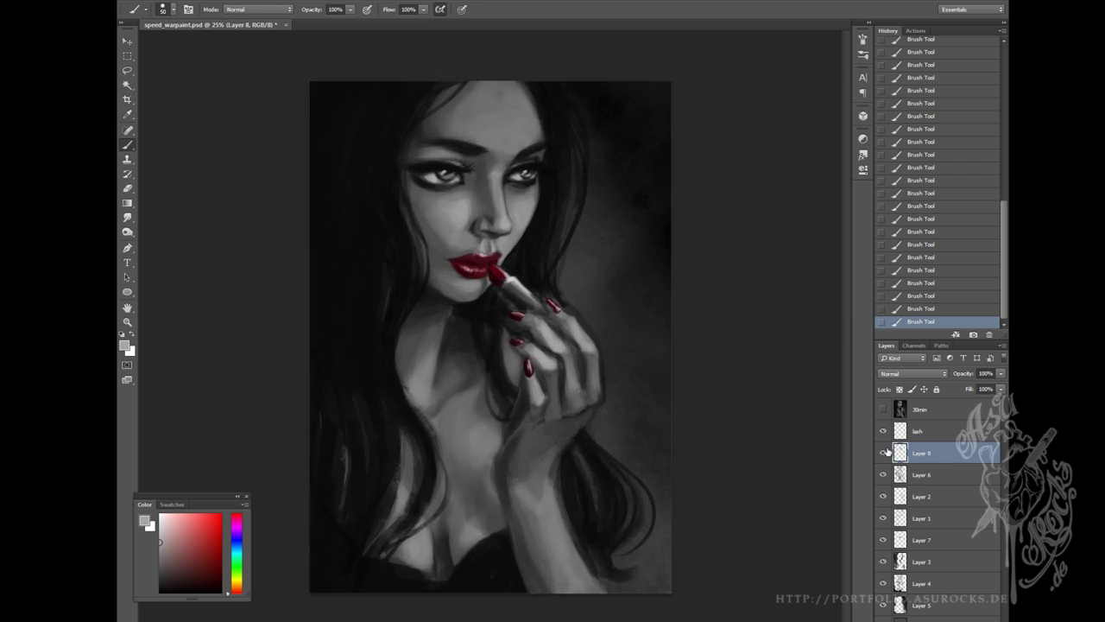
{"action": "key", "text": "ctrl+plus"}
{"action": "mouse_move", "coordinate": [467, 293]}
{"action": "left_mouse_down"}
{"action": "mouse_move", "coordinate": [507, 261]}
{"action": "mouse_move", "coordinate": [531, 259]}
{"action": "mouse_move", "coordinate": [505, 257]}
{"action": "left_mouse_up"}
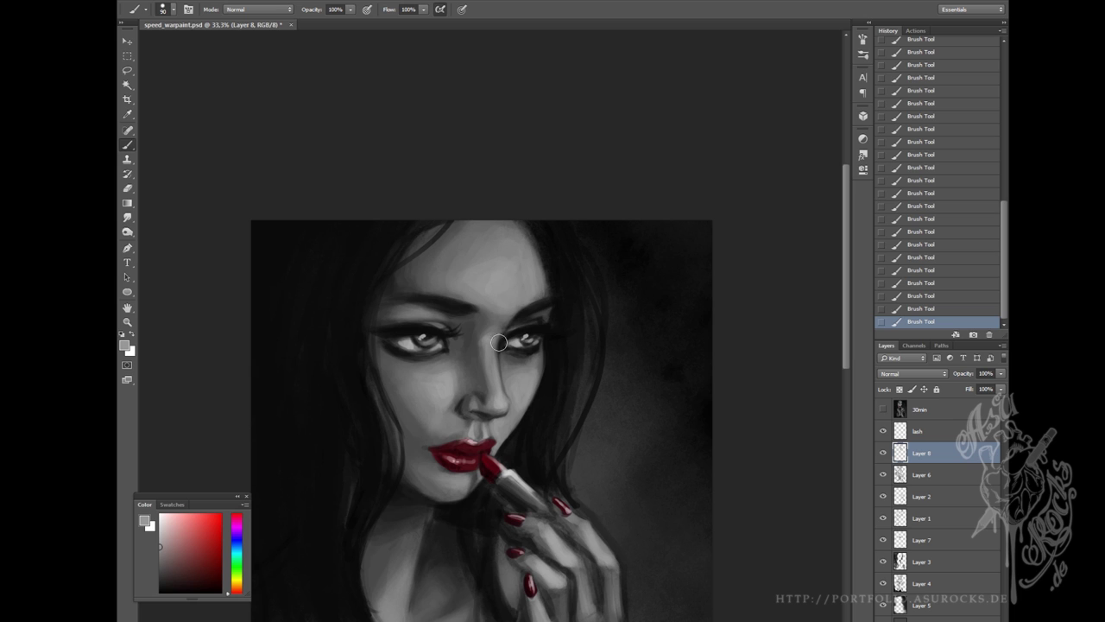
{"action": "key", "text": "bracketleft"}
{"action": "key", "text": "bracketleft"}
{"action": "left_click", "coordinate": [391, 327], "text": "alt"}
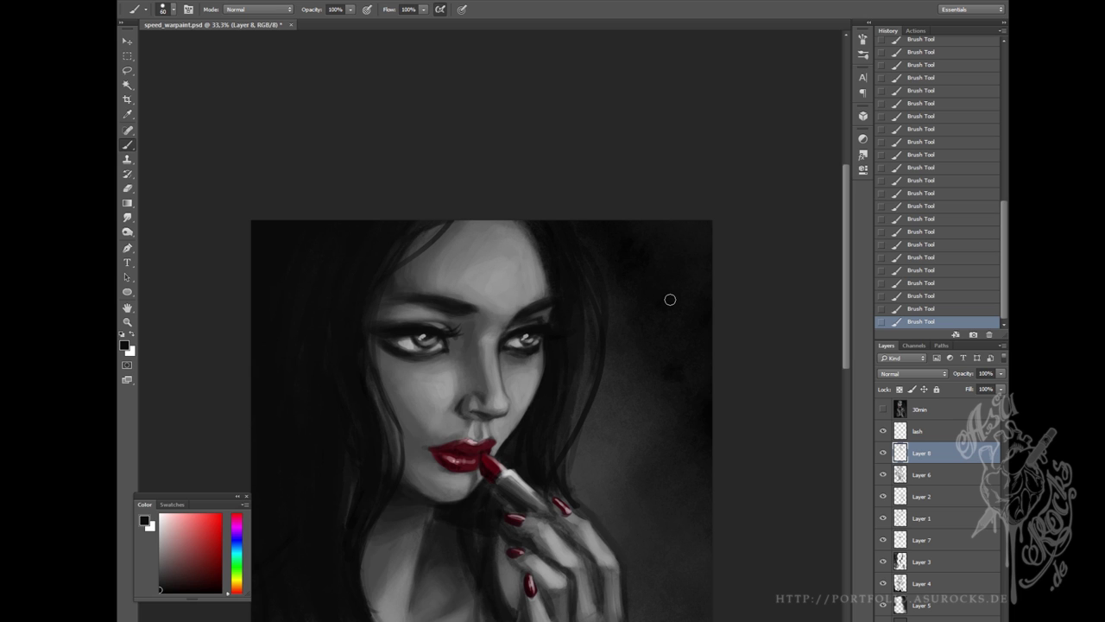
Sample greys and black near the eyes with a 30 px brush at 50% zoom.
{"action": "key", "text": "ctrl+plus"}
{"action": "left_click", "coordinate": [363, 264], "text": "alt"}
{"action": "key", "text": "bracketleft"}
{"action": "key", "text": "bracketleft"}
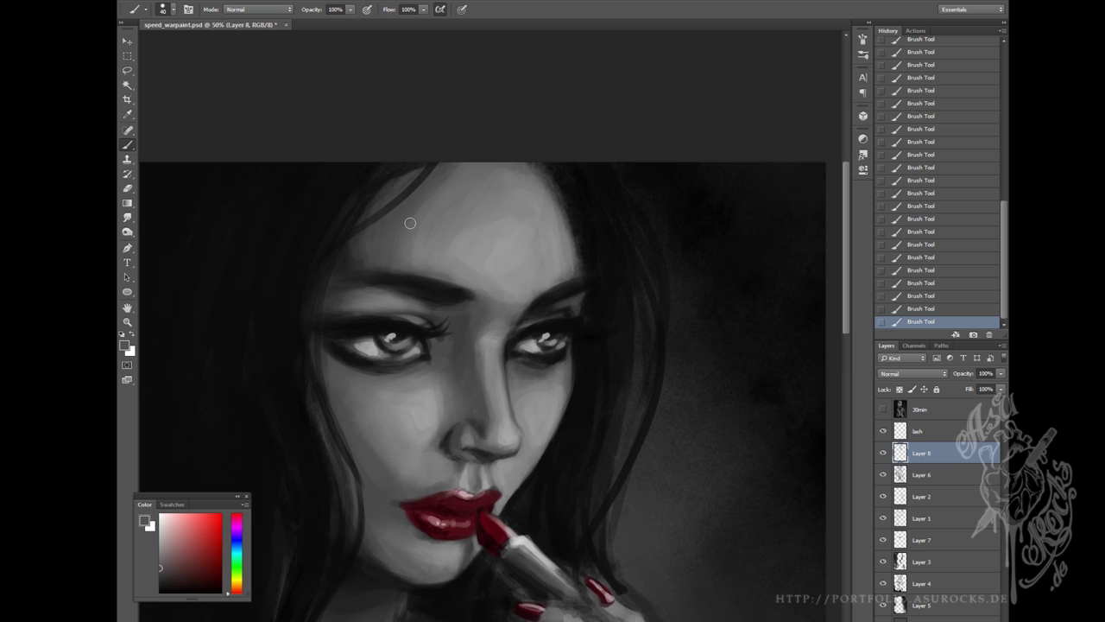
{"action": "key", "text": "bracketleft"}
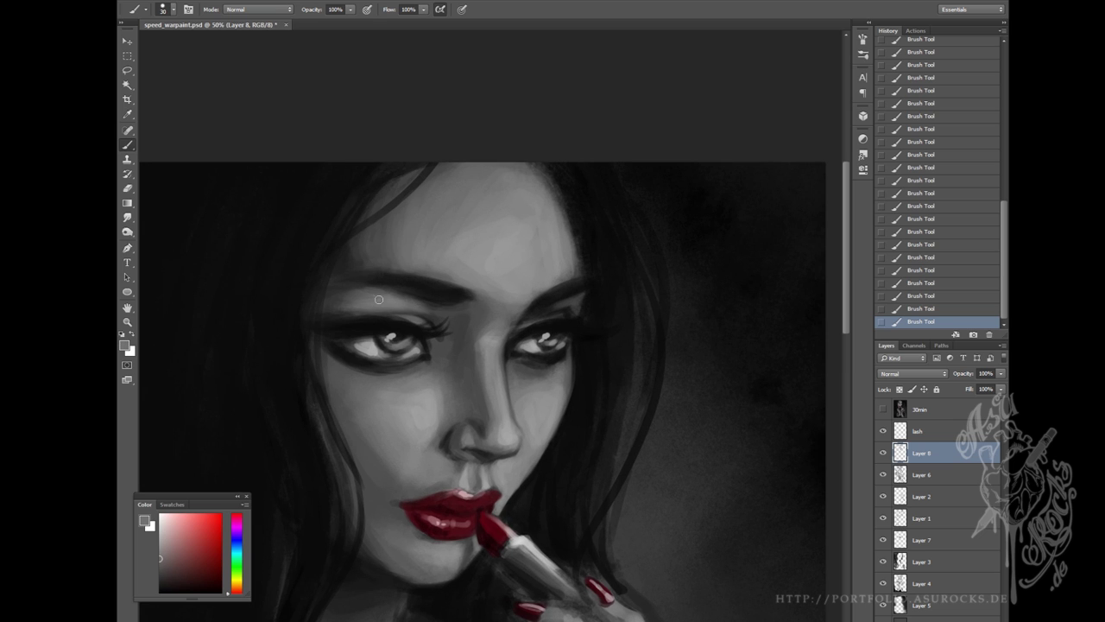
{"action": "left_click", "coordinate": [545, 299], "text": "alt"}
{"action": "left_click", "coordinate": [463, 309], "text": "alt"}
Paint a short grey stroke near the brow with a 19 px brush and sampled tones.
{"action": "right_click", "coordinate": [384, 280]}
{"action": "key", "text": "Return"}
{"action": "left_click", "coordinate": [331, 282], "text": "alt"}
{"action": "left_click", "coordinate": [358, 275], "text": "alt"}
{"action": "left_click_drag", "start_coordinate": [406, 276], "coordinate": [425, 277]}
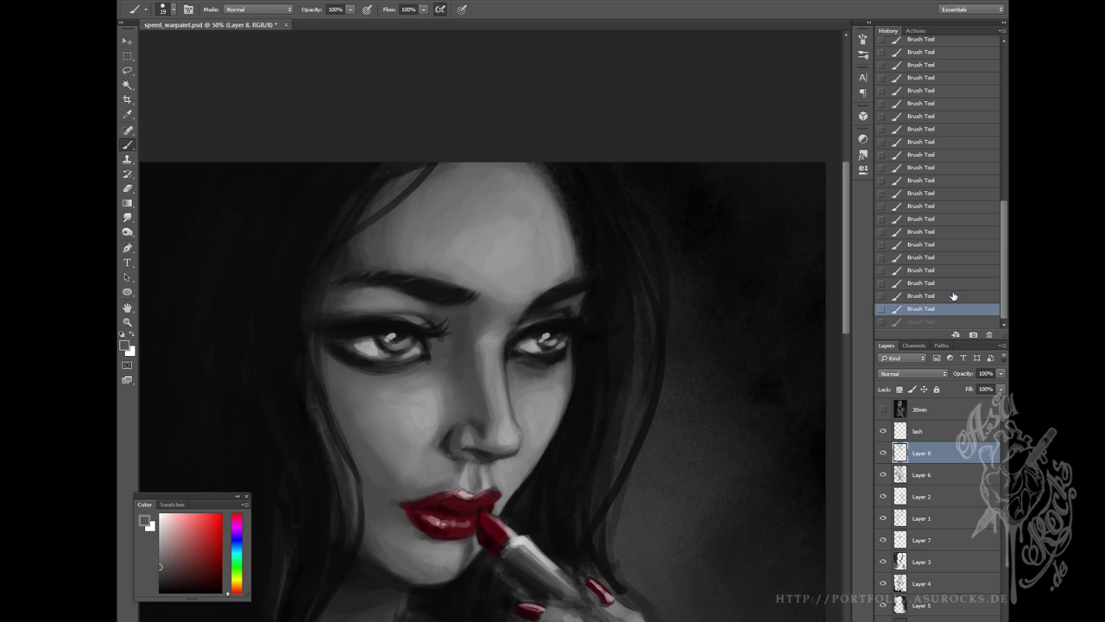
{"action": "left_click", "coordinate": [454, 291], "text": "alt"}
{"action": "left_click", "coordinate": [579, 282], "text": "alt"}
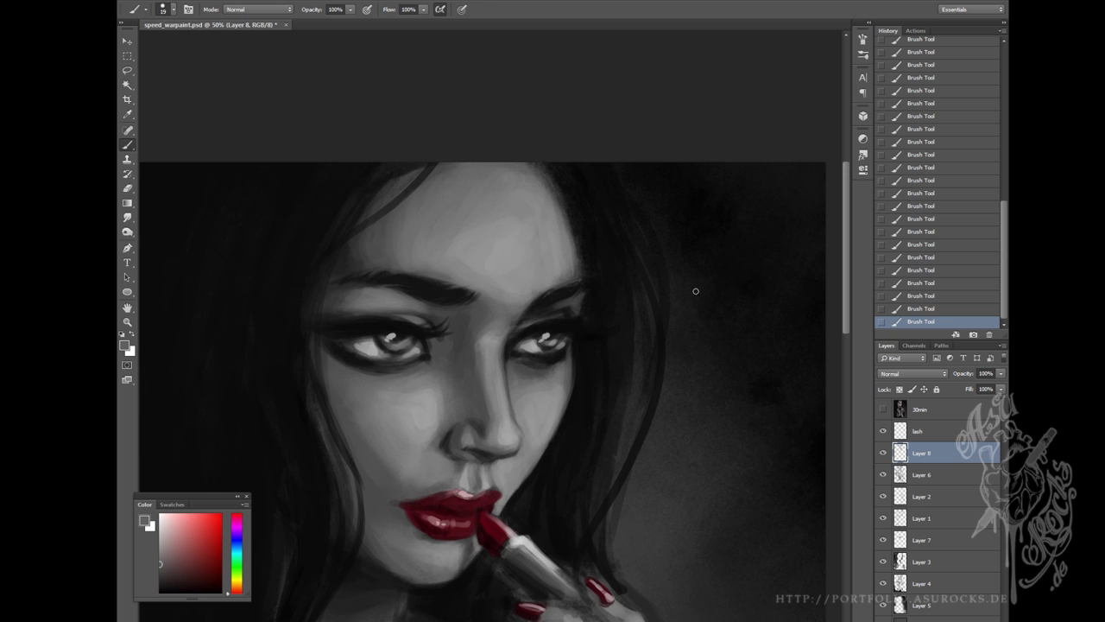
Undo the last lip stroke and repaint the mouth corner in a mauve red, brush size 15.
{"action": "left_click", "coordinate": [696, 291], "text": "alt"}
{"action": "left_click_drag", "start_coordinate": [696, 291], "coordinate": [432, 429]}
{"action": "key", "text": "["}
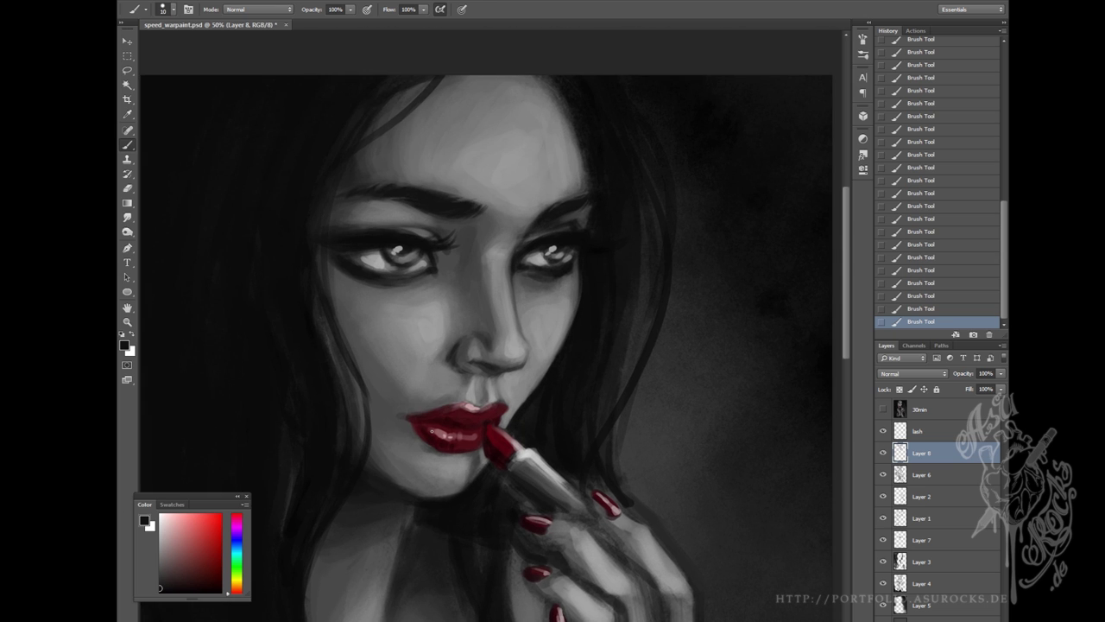
{"action": "left_click", "coordinate": [480, 499], "text": "alt"}
{"action": "left_click", "coordinate": [427, 398], "text": "alt"}
{"action": "key", "text": "]"}
{"action": "left_click", "coordinate": [419, 422], "text": "alt"}
{"action": "key", "text": "["}
{"action": "key", "text": "ctrl+z"}
{"action": "left_click_drag", "start_coordinate": [413, 428], "coordinate": [412, 424]}
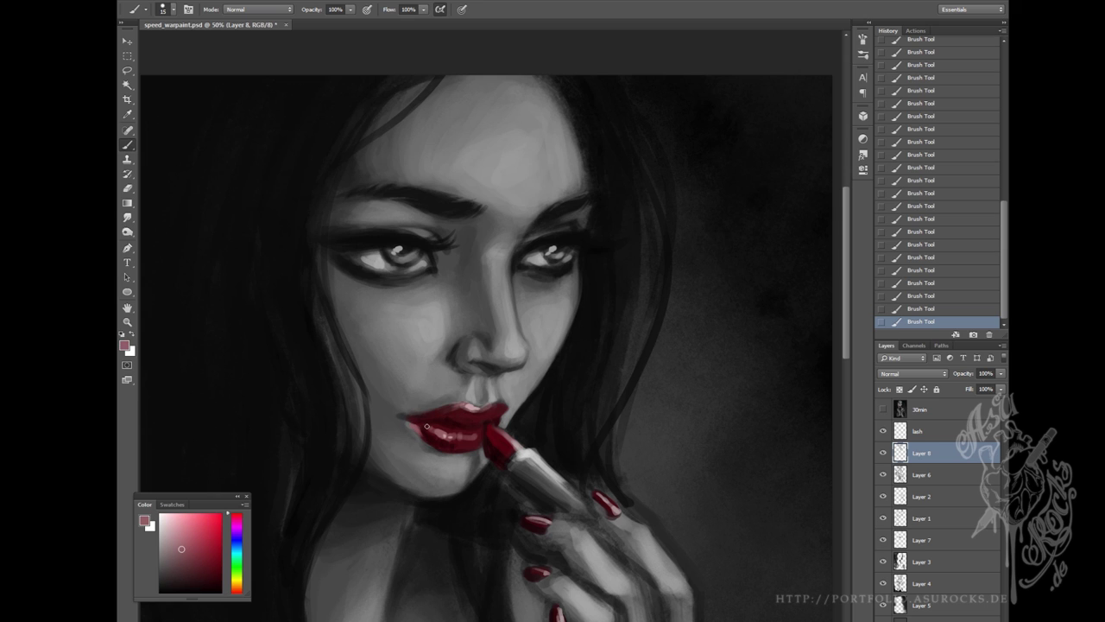
Touch up the lips with dark, bright and pinkish reds sampled from the lips.
{"action": "left_click", "coordinate": [455, 409], "text": "alt"}
{"action": "left_click", "coordinate": [458, 418], "text": "alt"}
{"action": "left_click", "coordinate": [443, 420], "text": "alt"}
{"action": "left_click", "coordinate": [457, 418], "text": "alt"}
{"action": "left_click", "coordinate": [465, 436], "text": "alt"}
{"action": "key", "text": "bracketright"}
{"action": "left_click", "coordinate": [466, 444], "text": "alt"}
{"action": "left_click", "coordinate": [452, 445], "text": "alt"}
{"action": "left_click", "coordinate": [497, 436], "text": "alt"}
{"action": "left_click", "coordinate": [505, 446], "text": "alt"}
{"action": "left_click", "coordinate": [492, 424], "text": "alt"}
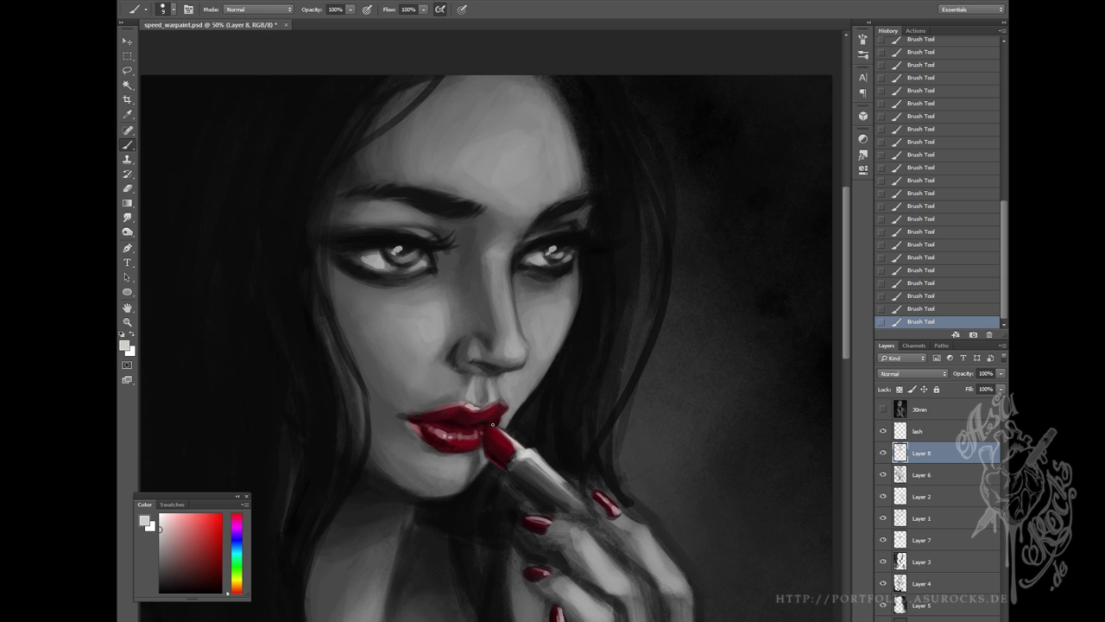
Zoom out to 33.3% and reframe the view on the hand, with black as paint colour.
{"action": "left_click_drag", "start_coordinate": [534, 349], "coordinate": [612, 441]}
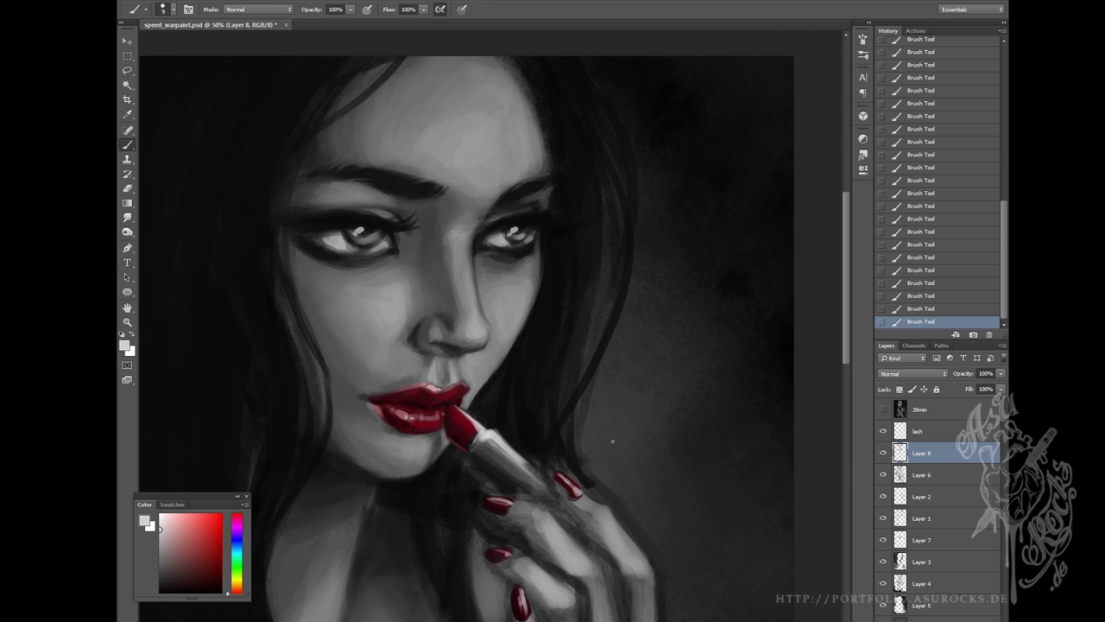
{"action": "left_click_drag", "start_coordinate": [399, 268], "coordinate": [383, 342]}
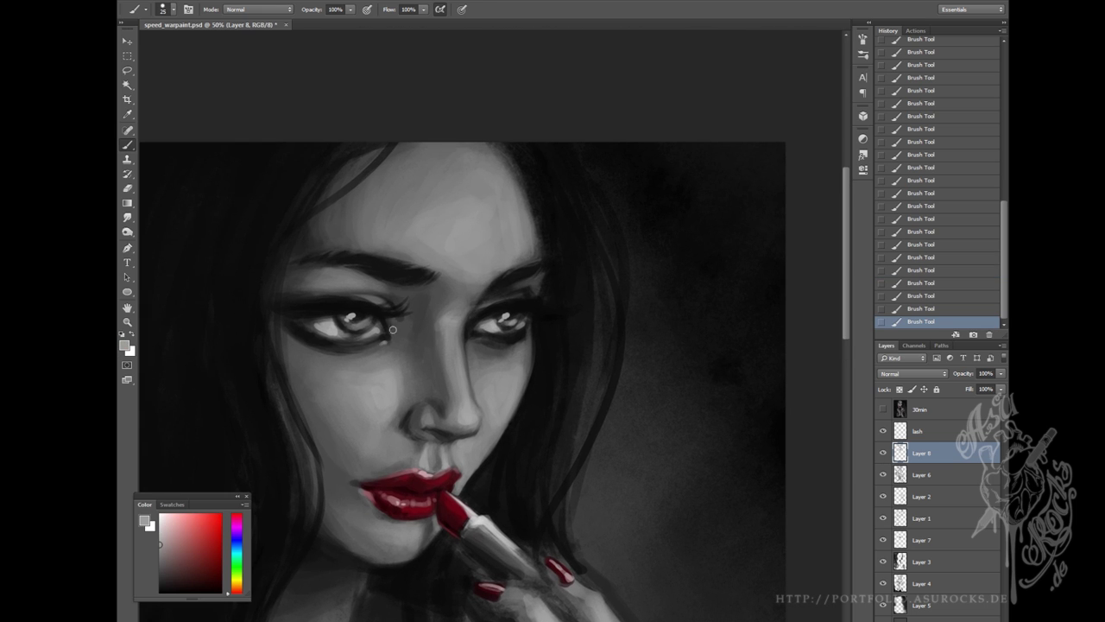
{"action": "key", "text": "bracketleft"}
{"action": "key", "text": "ctrl+minus"}
{"action": "key", "text": "d"}
{"action": "left_click_drag", "start_coordinate": [540, 440], "coordinate": [523, 392]}
{"action": "key", "text": "bracketright"}
{"action": "key", "text": "bracketright"}
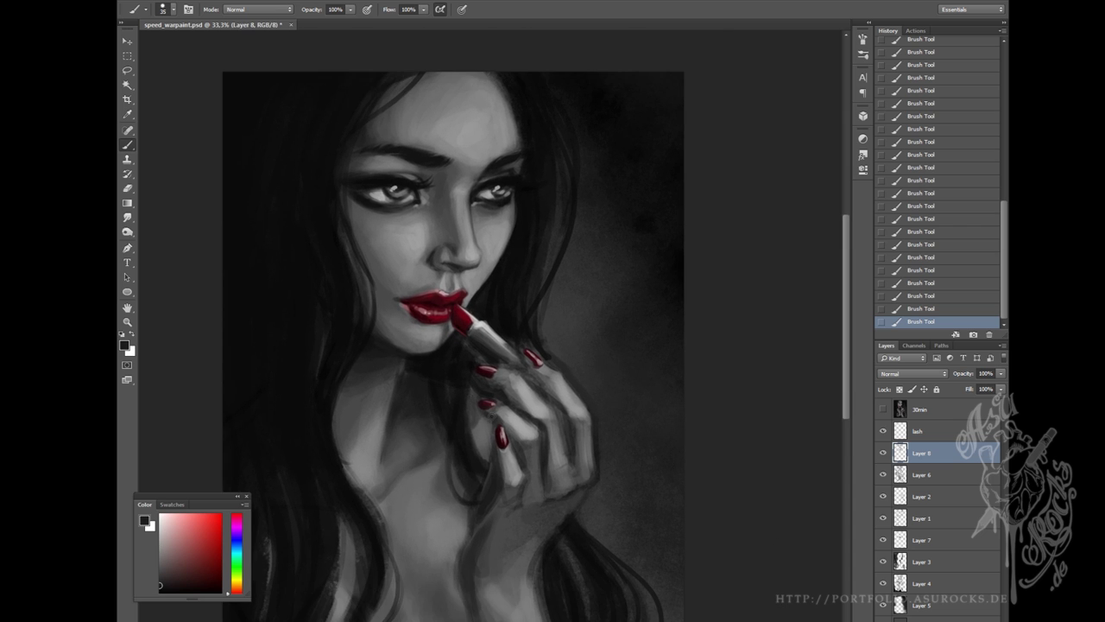
Paint lighter grey strokes below the nail with a size 20 brush.
{"action": "key", "text": "bracketleft"}
{"action": "key", "text": "bracketleft"}
{"action": "left_click", "coordinate": [504, 436], "text": "alt"}
{"action": "left_click", "coordinate": [505, 440], "text": "alt"}
{"action": "key", "text": "bracketright"}
{"action": "left_click", "coordinate": [504, 461], "text": "alt"}
{"action": "left_click", "coordinate": [494, 436], "text": "alt"}
{"action": "left_click", "coordinate": [494, 434], "text": "alt"}
{"action": "left_click_drag", "start_coordinate": [494, 435], "coordinate": [482, 459]}
Add dark grey and black strokes on the finger and between the fingers.
{"action": "key", "text": "bracketleft"}
{"action": "left_click", "coordinate": [542, 457], "text": "alt"}
{"action": "left_click", "coordinate": [458, 441], "text": "alt"}
{"action": "left_click_drag", "start_coordinate": [488, 385], "coordinate": [509, 407]}
{"action": "left_click", "coordinate": [511, 449], "text": "alt"}
{"action": "left_click", "coordinate": [571, 327], "text": "alt"}
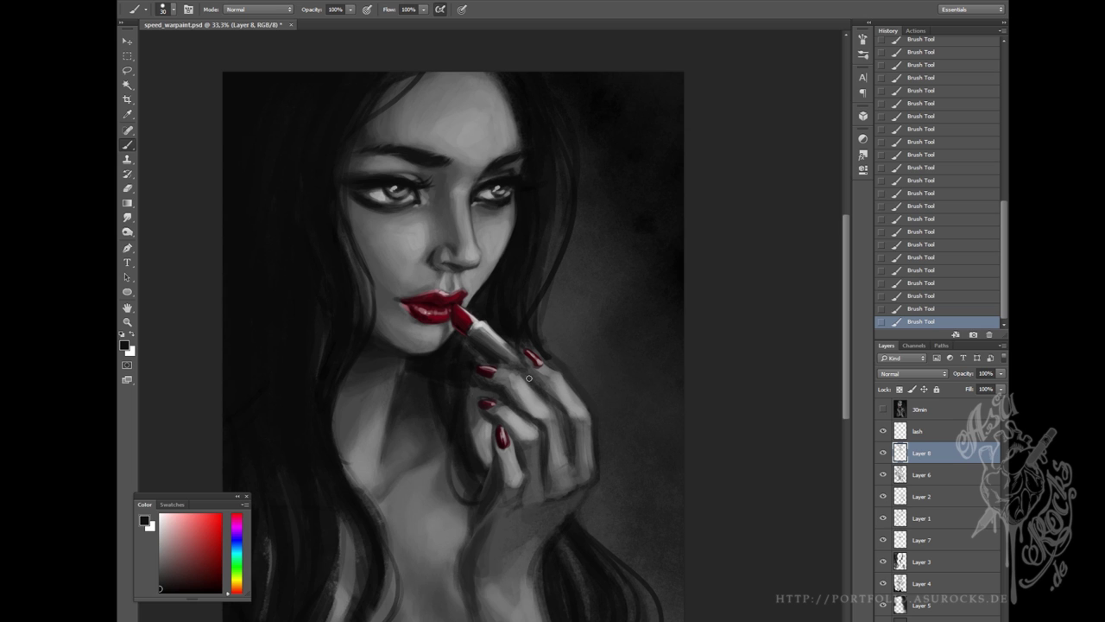
{"action": "left_click", "coordinate": [588, 392], "text": "alt"}
{"action": "left_click", "coordinate": [605, 431], "text": "alt"}
{"action": "left_click", "coordinate": [605, 431], "text": "alt"}
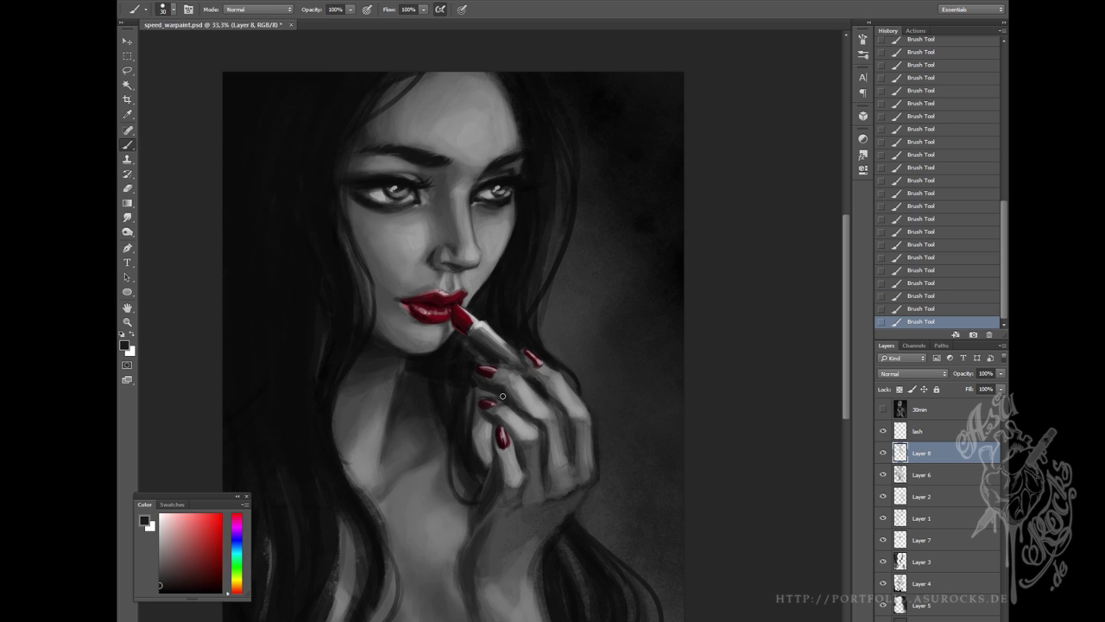
{"action": "left_click_drag", "start_coordinate": [494, 387], "coordinate": [508, 406]}
Shade the hand with light and darker greys at brush sizes 30–50.
{"action": "key", "text": "bracketright"}
{"action": "left_click", "coordinate": [556, 477], "text": "alt"}
{"action": "key", "text": "bracketleft"}
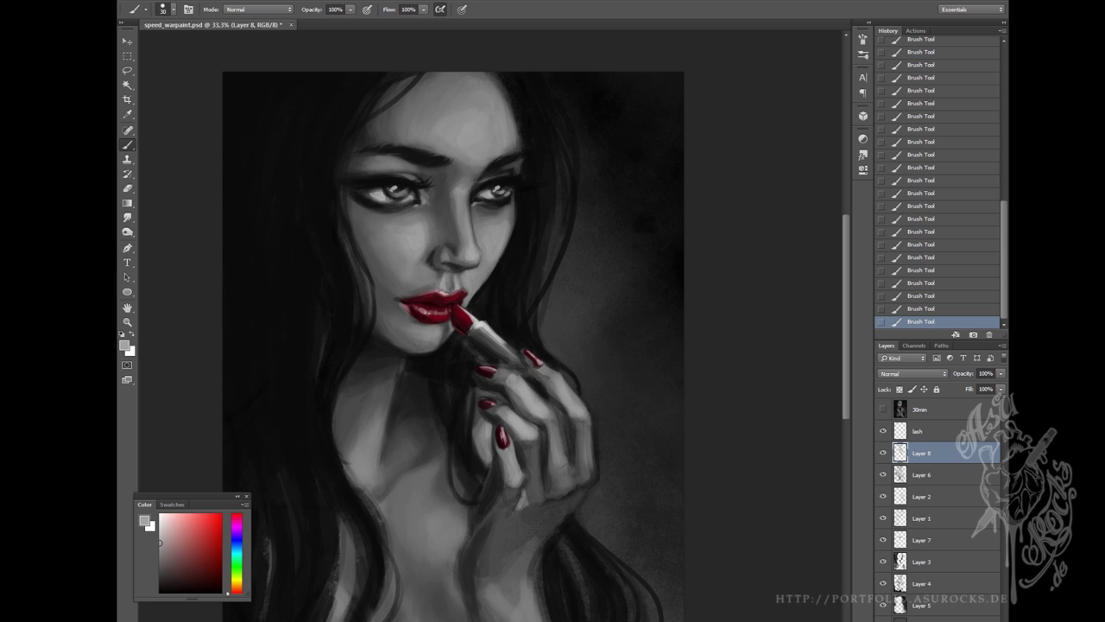
{"action": "left_click", "coordinate": [525, 502], "text": "alt"}
{"action": "key", "text": "bracketleft"}
{"action": "left_click", "coordinate": [526, 437], "text": "alt"}
{"action": "key", "text": "bracketright"}
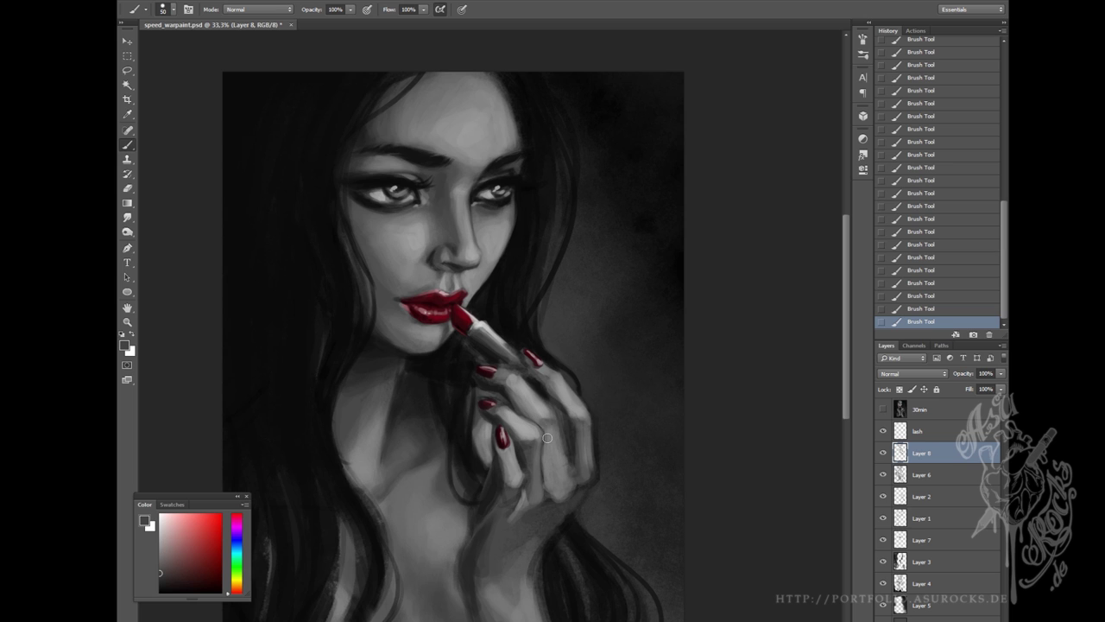
{"action": "left_click", "coordinate": [533, 390], "text": "alt"}
{"action": "key", "text": "bracketleft"}
{"action": "key", "text": "d"}
{"action": "left_click_drag", "start_coordinate": [562, 453], "coordinate": [458, 479]}
{"action": "key", "text": "bracketright"}
Continue shading the hand edge with lighter and darker greys sampled nearby.
{"action": "left_click", "coordinate": [453, 488], "text": "alt"}
{"action": "left_click", "coordinate": [439, 433], "text": "alt"}
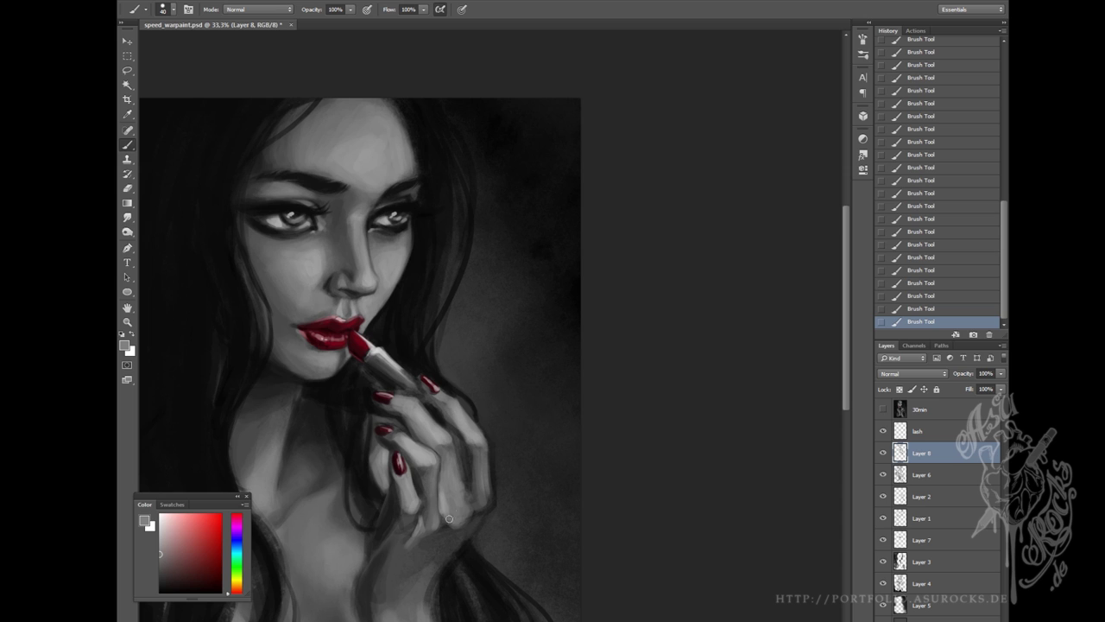
{"action": "left_click", "coordinate": [482, 473], "text": "alt"}
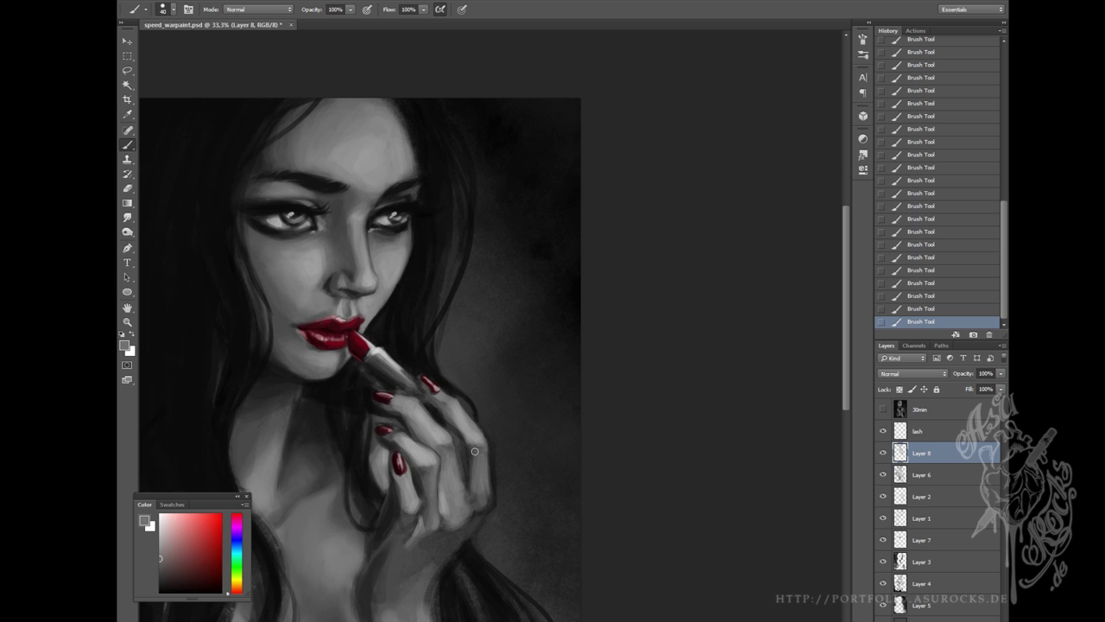
{"action": "left_click", "coordinate": [490, 518], "text": "alt"}
{"action": "left_click", "coordinate": [494, 583], "text": "alt"}
{"action": "left_click", "coordinate": [479, 436], "text": "alt"}
{"action": "left_click", "coordinate": [474, 464], "text": "alt"}
{"action": "key", "text": "bracketleft"}
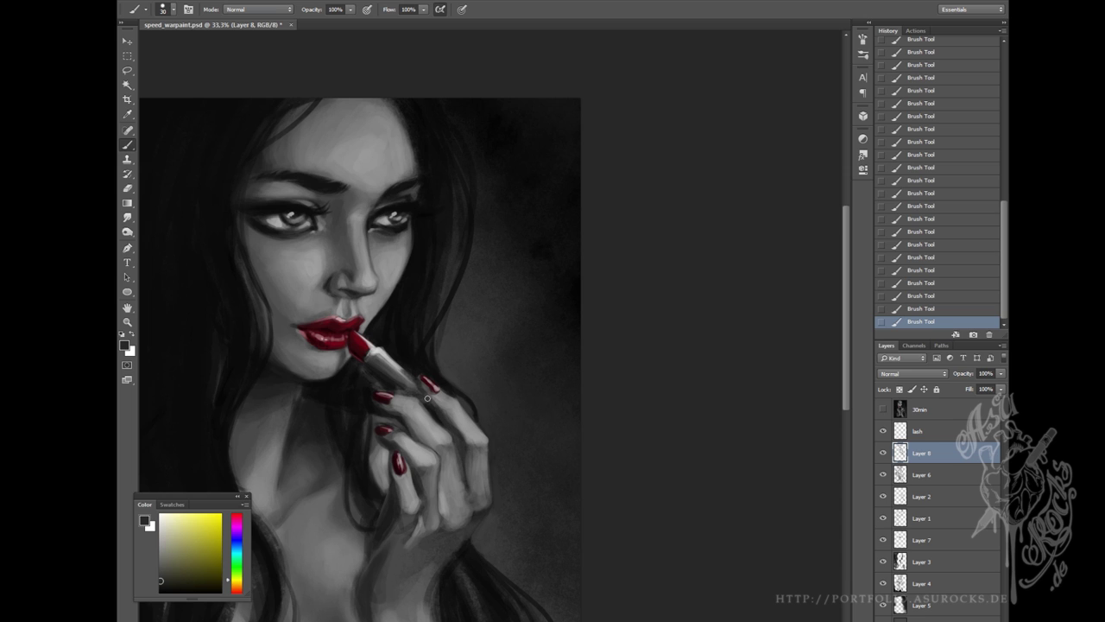
Refine the area by the nail with greyish red and greys from the hand.
{"action": "left_click", "coordinate": [424, 386], "text": "alt"}
{"action": "left_click", "coordinate": [427, 389], "text": "alt"}
{"action": "key", "text": "bracketright"}
{"action": "left_click", "coordinate": [466, 436], "text": "alt"}
{"action": "left_click", "coordinate": [478, 449], "text": "alt"}
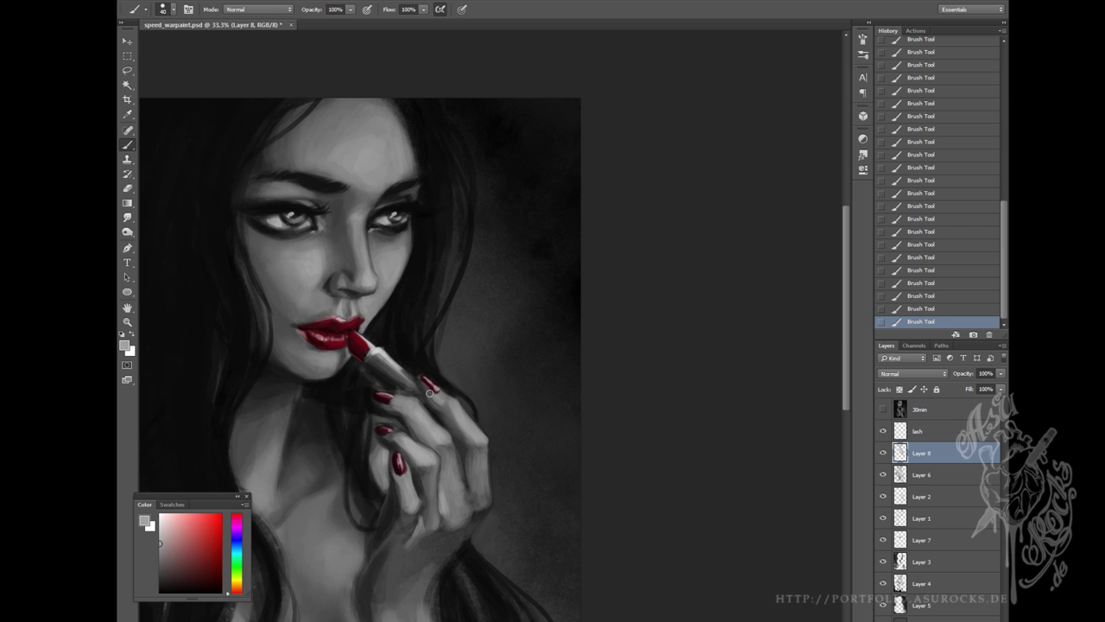
{"action": "left_click", "coordinate": [467, 434], "text": "alt"}
{"action": "left_click", "coordinate": [477, 448], "text": "alt"}
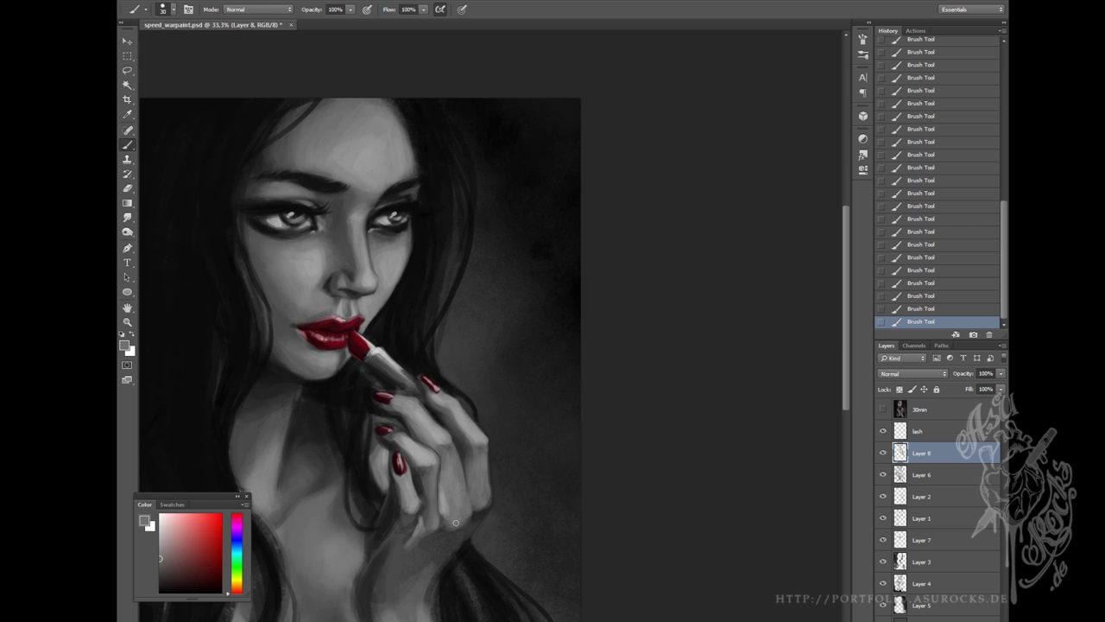
Add final grey touches near the hand, then zoom out to review the painting.
{"action": "left_click_drag", "start_coordinate": [503, 420], "coordinate": [472, 502]}
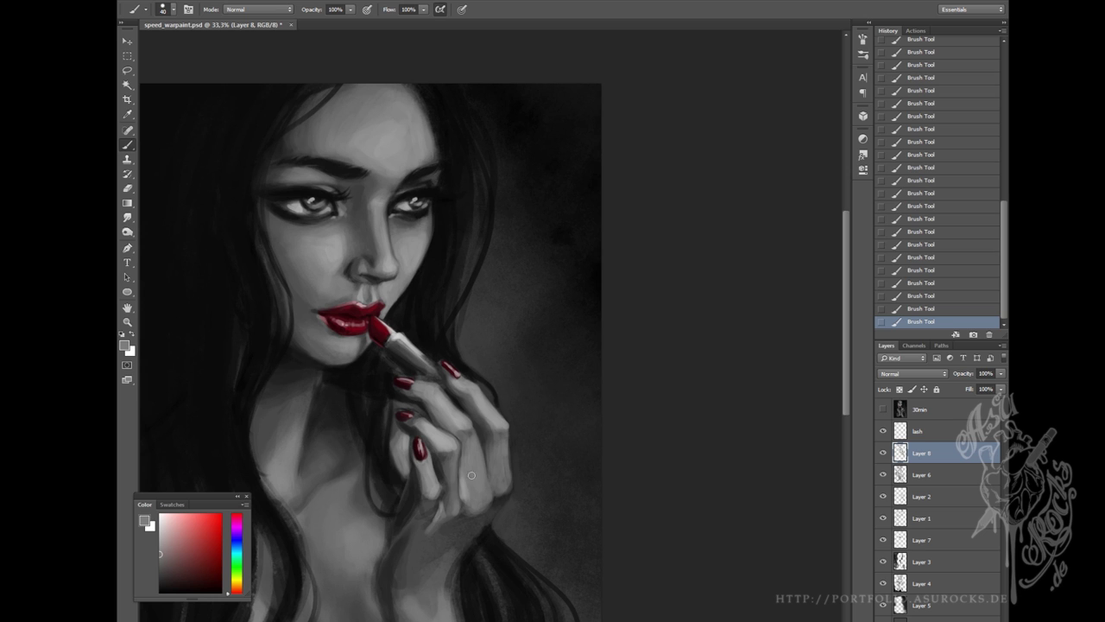
{"action": "left_click", "coordinate": [479, 520], "text": "alt"}
{"action": "left_click", "coordinate": [442, 530], "text": "alt"}
{"action": "key", "text": "bracketleft"}
{"action": "key", "text": "bracketleft"}
{"action": "key", "text": "bracketleft"}
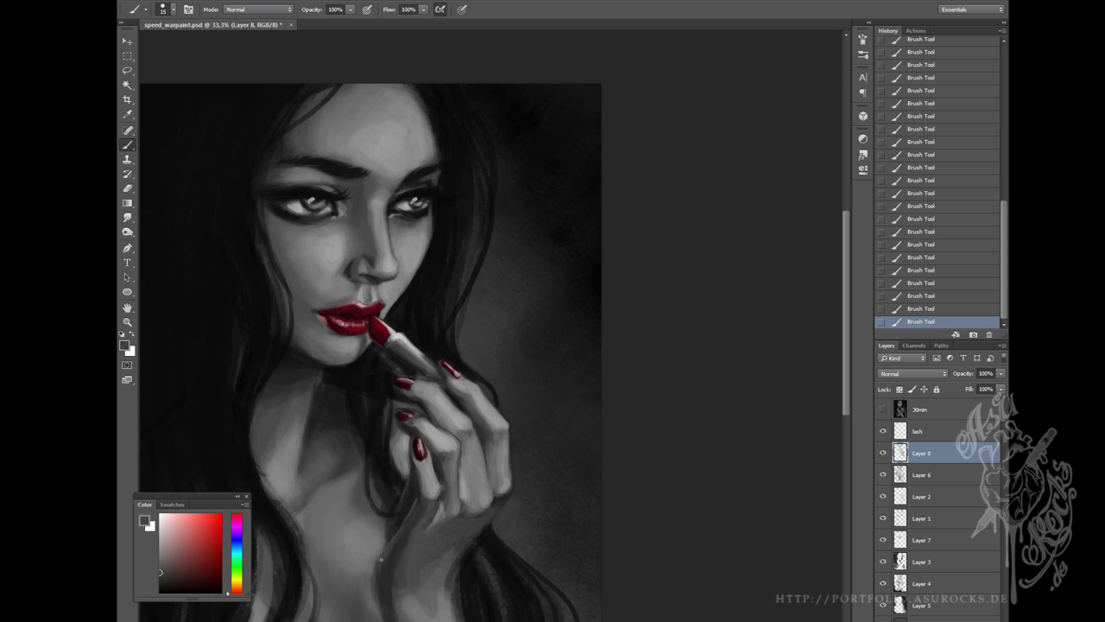
{"action": "left_click", "coordinate": [406, 503], "text": "alt"}
{"action": "left_click", "coordinate": [411, 484], "text": "alt"}
{"action": "key", "text": "bracketright"}
{"action": "key", "text": "bracketright"}
{"action": "left_click", "coordinate": [424, 505], "text": "alt"}
{"action": "left_click_drag", "start_coordinate": [427, 509], "coordinate": [525, 350]}
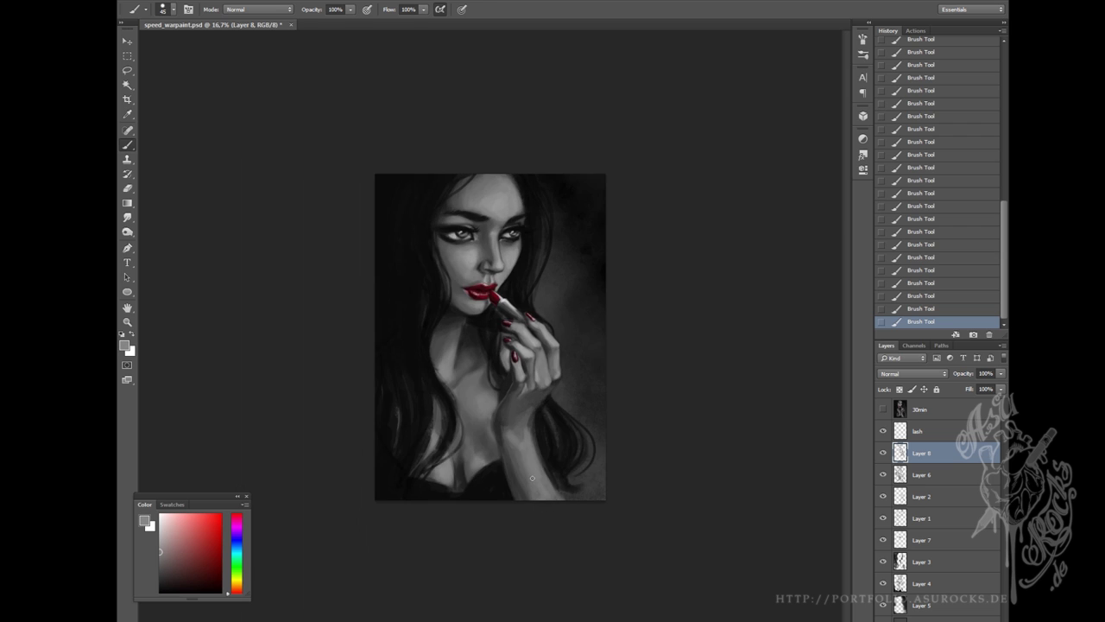
Pick greys, a dark nail-polish red and a red-black from the portrait.
{"action": "key", "text": "bracketleft"}
{"action": "left_click", "coordinate": [517, 378], "text": "alt"}
{"action": "left_click", "coordinate": [529, 377], "text": "alt"}
{"action": "left_click", "coordinate": [602, 471], "text": "alt"}
{"action": "key", "text": "bracketleft"}
{"action": "key", "text": "bracketleft"}
{"action": "key", "text": "bracketleft"}
{"action": "left_click", "coordinate": [546, 339], "text": "alt"}
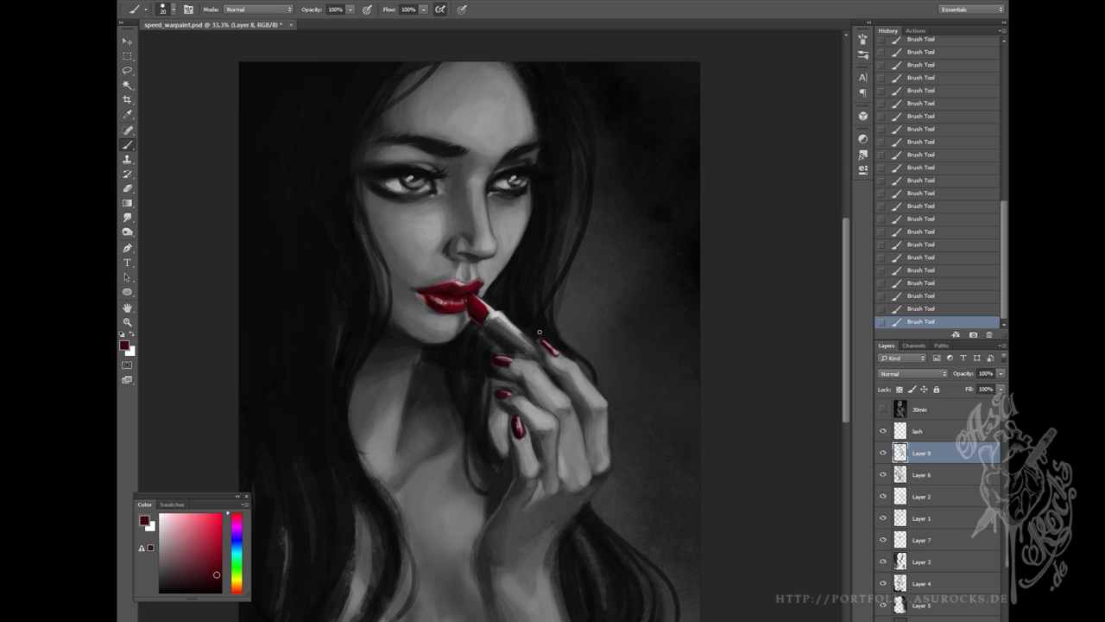
{"action": "left_click", "coordinate": [567, 385], "text": "alt"}
{"action": "left_click", "coordinate": [505, 355], "text": "alt"}
{"action": "left_click", "coordinate": [547, 361], "text": "alt"}
{"action": "left_click", "coordinate": [522, 343], "text": "alt"}
Undo the last strokes and paint light highlights on the lipstick with a size 10 brush.
{"action": "key", "text": "bracketright"}
{"action": "key", "text": "bracketright"}
{"action": "key", "text": "bracketleft"}
{"action": "key", "text": "bracketleft"}
{"action": "left_click", "coordinate": [509, 320], "text": "alt"}
{"action": "key", "text": "ctrl+alt+z"}
{"action": "key", "text": "ctrl+alt+z"}
{"action": "key", "text": "ctrl+alt+z"}
{"action": "key", "text": "ctrl+alt+z"}
{"action": "mouse_move", "coordinate": [492, 331]}
{"action": "left_mouse_down"}
{"action": "mouse_move", "coordinate": [499, 346]}
{"action": "mouse_move", "coordinate": [485, 333]}
{"action": "mouse_move", "coordinate": [540, 357]}
{"action": "left_mouse_up"}
{"action": "left_click", "coordinate": [495, 315], "text": "alt"}
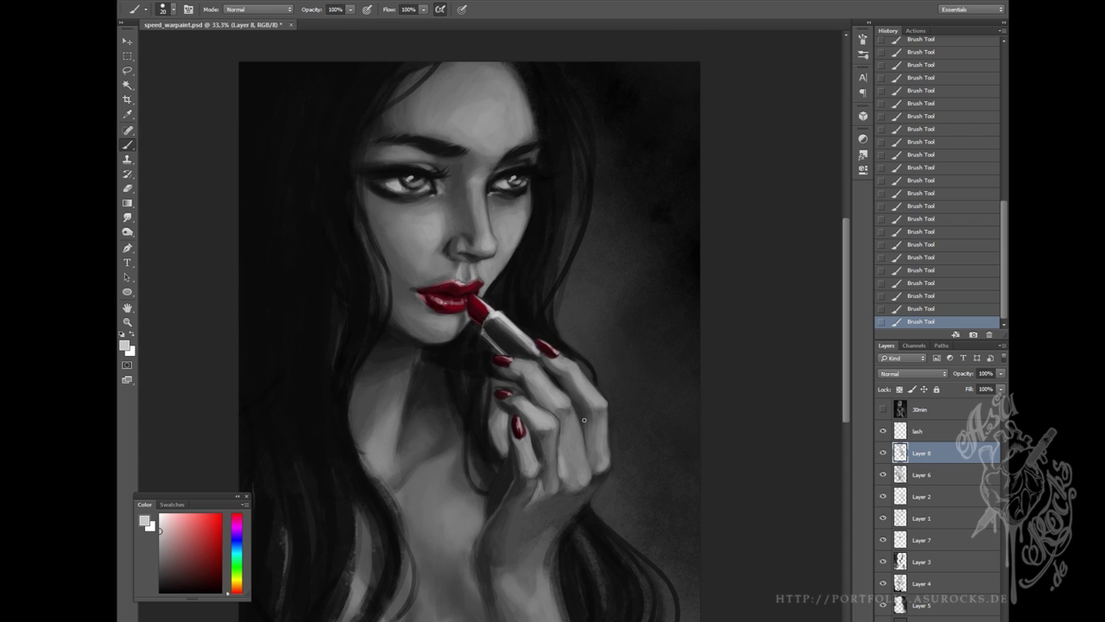
Move the view down to the arm and sample grey and black tones, brush size 20.
{"action": "left_click_drag", "start_coordinate": [584, 419], "coordinate": [605, 388]}
{"action": "key", "text": "bracketleft"}
{"action": "key", "text": "d"}
{"action": "left_click_drag", "start_coordinate": [511, 305], "coordinate": [516, 436]}
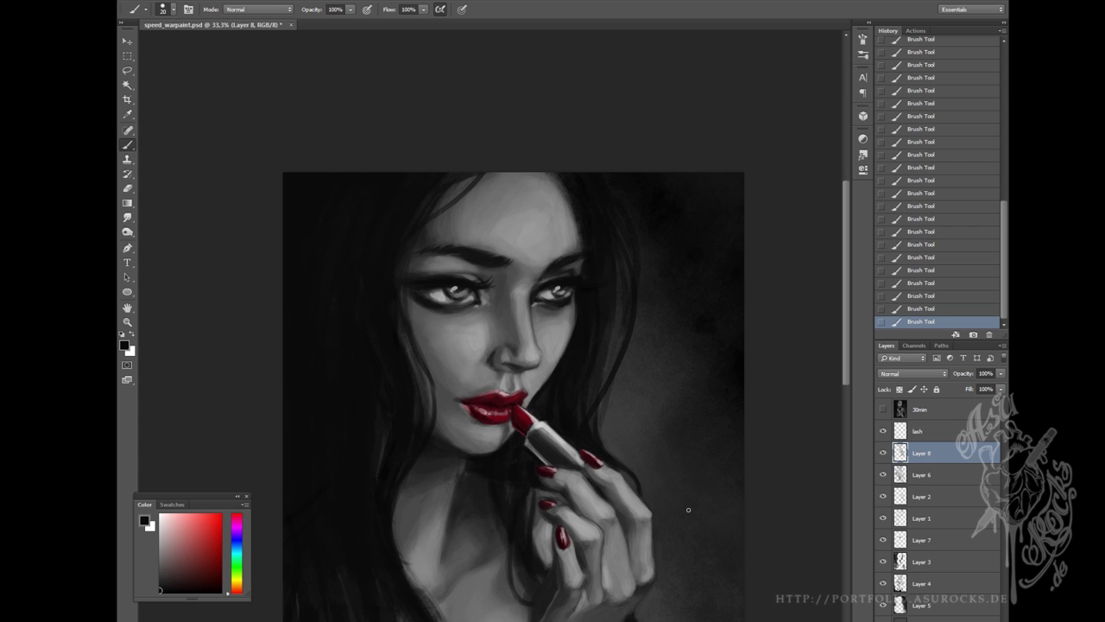
{"action": "scroll", "coordinate": [655, 462], "scroll_direction": "down", "scroll_amount": 5}
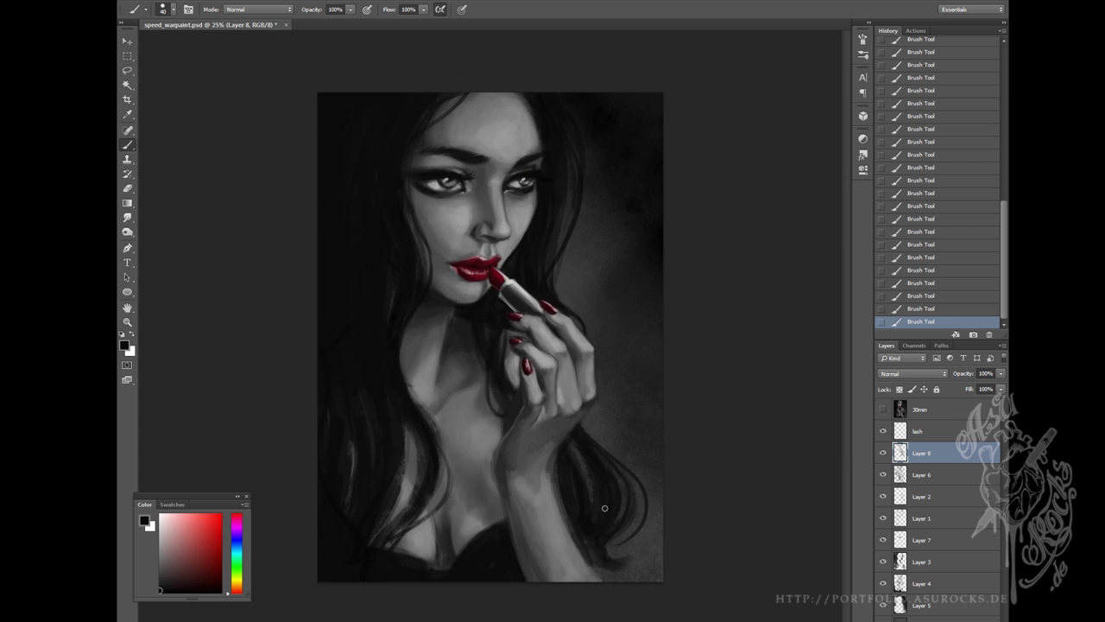
{"action": "left_click", "coordinate": [544, 537], "text": "alt"}
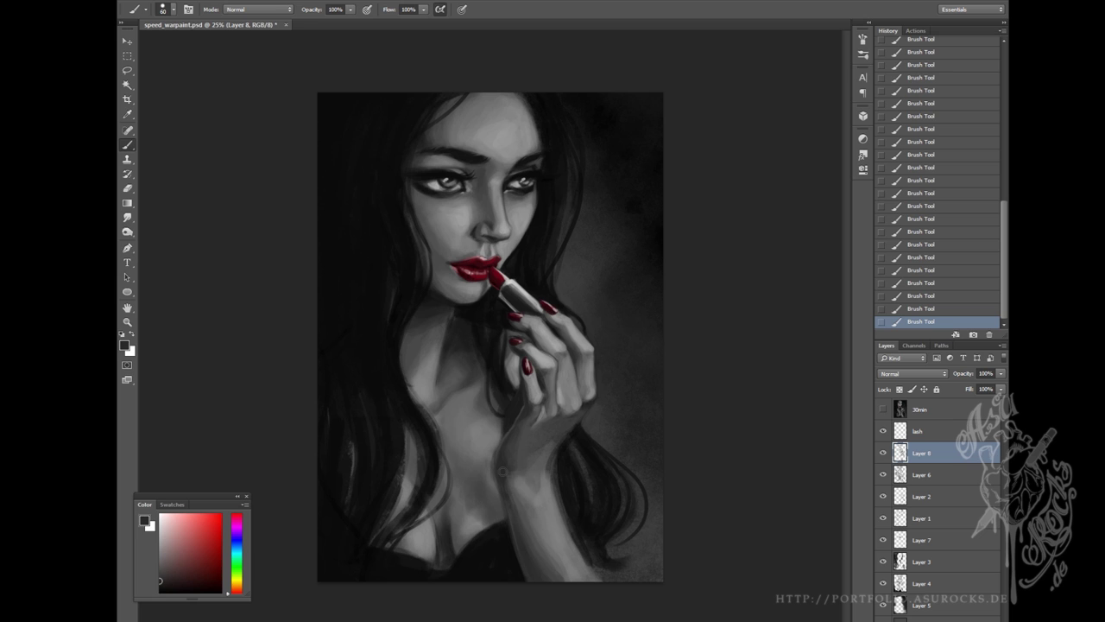
{"action": "left_click", "coordinate": [555, 455], "text": "alt"}
{"action": "left_click", "coordinate": [528, 456], "text": "alt"}
{"action": "left_click", "coordinate": [561, 452], "text": "alt"}
{"action": "left_click", "coordinate": [569, 443], "text": "alt"}
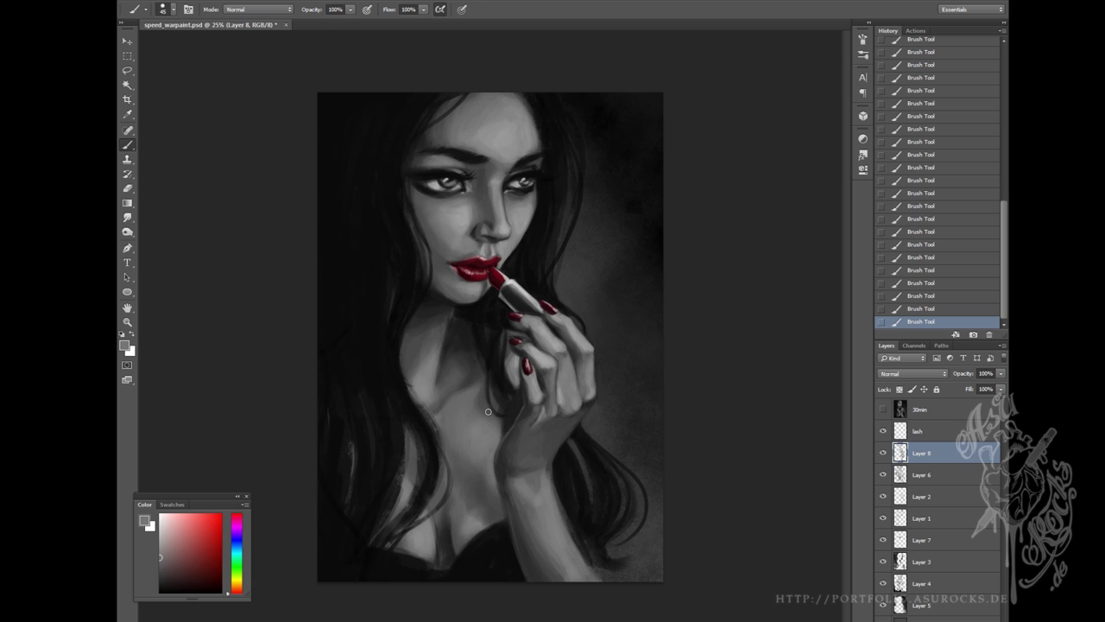
{"action": "key", "text": "bracketleft"}
{"action": "key", "text": "bracketleft"}
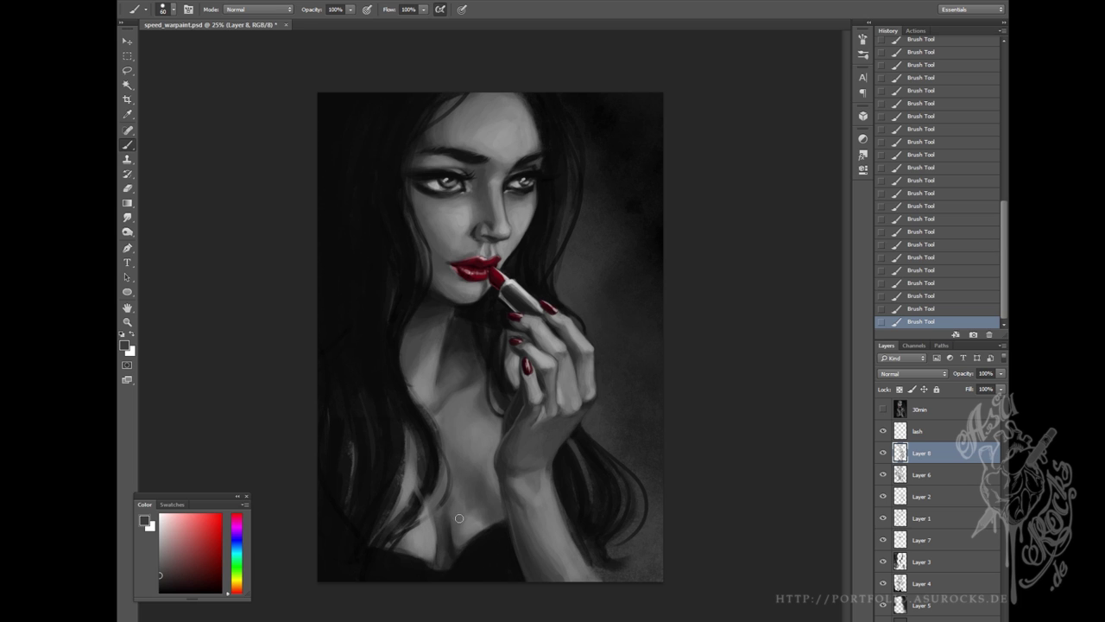
Darken the hair beside the forearm in black, then zoom in and out to check.
{"action": "left_click", "coordinate": [459, 219], "text": "alt"}
{"action": "left_click", "coordinate": [396, 566], "text": "alt"}
{"action": "mouse_move", "coordinate": [568, 552]}
{"action": "left_mouse_down"}
{"action": "mouse_move", "coordinate": [577, 518]}
{"action": "mouse_move", "coordinate": [606, 540]}
{"action": "left_mouse_up"}
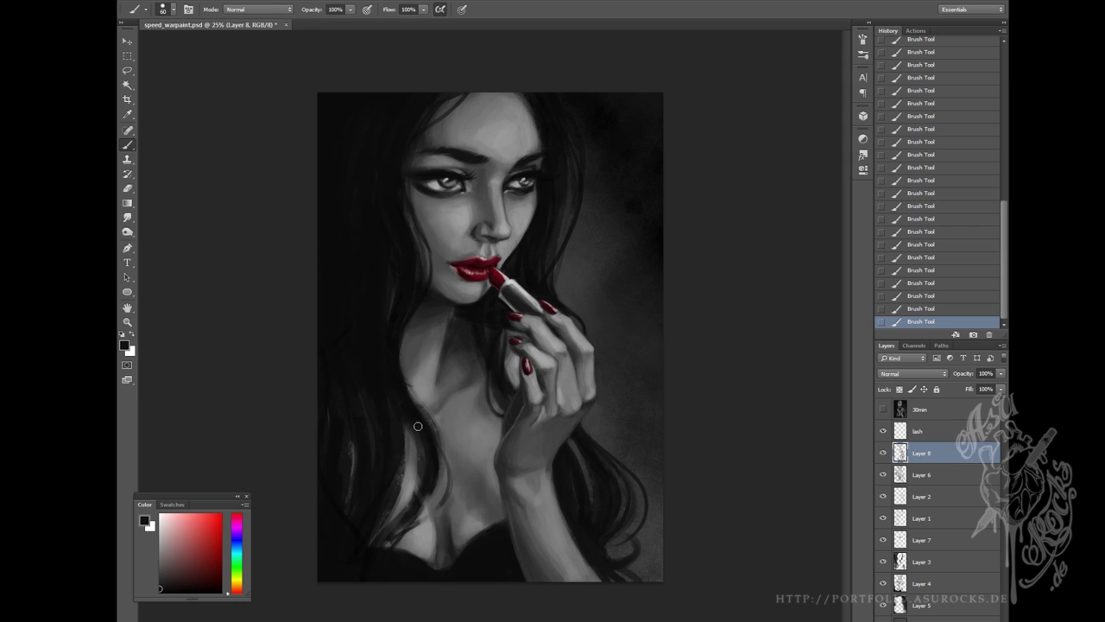
{"action": "key", "text": "ctrl+minus"}
{"action": "key", "text": "ctrl+minus"}
{"action": "key", "text": "ctrl+plus"}
{"action": "key", "text": "ctrl+plus"}
{"action": "key", "text": "ctrl+plus"}
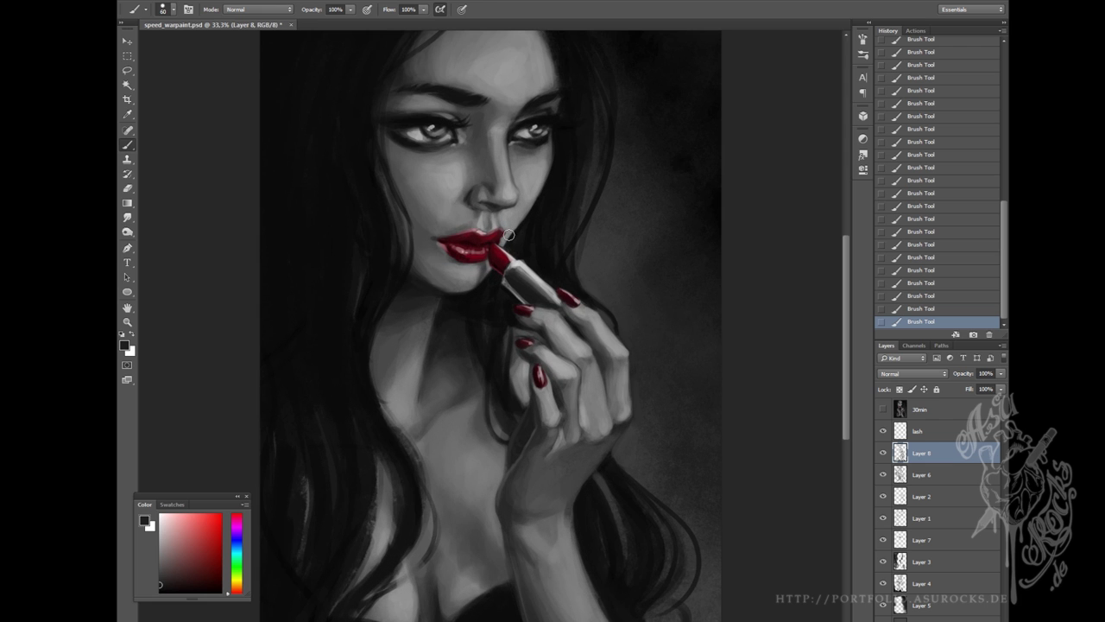
{"action": "key", "text": "ctrl+minus"}
{"action": "key", "text": "ctrl+minus"}
{"action": "key", "text": "ctrl+minus"}
{"action": "key", "text": "ctrl+plus"}
{"action": "key", "text": "ctrl+plus"}
{"action": "key", "text": "ctrl+plus"}
{"action": "key", "text": "ctrl+minus"}
{"action": "key", "text": "ctrl+minus"}
Add a Curves adjustment above the lash layer, bend it for more contrast, and lower its opacity.
{"action": "left_click", "coordinate": [919, 431]}
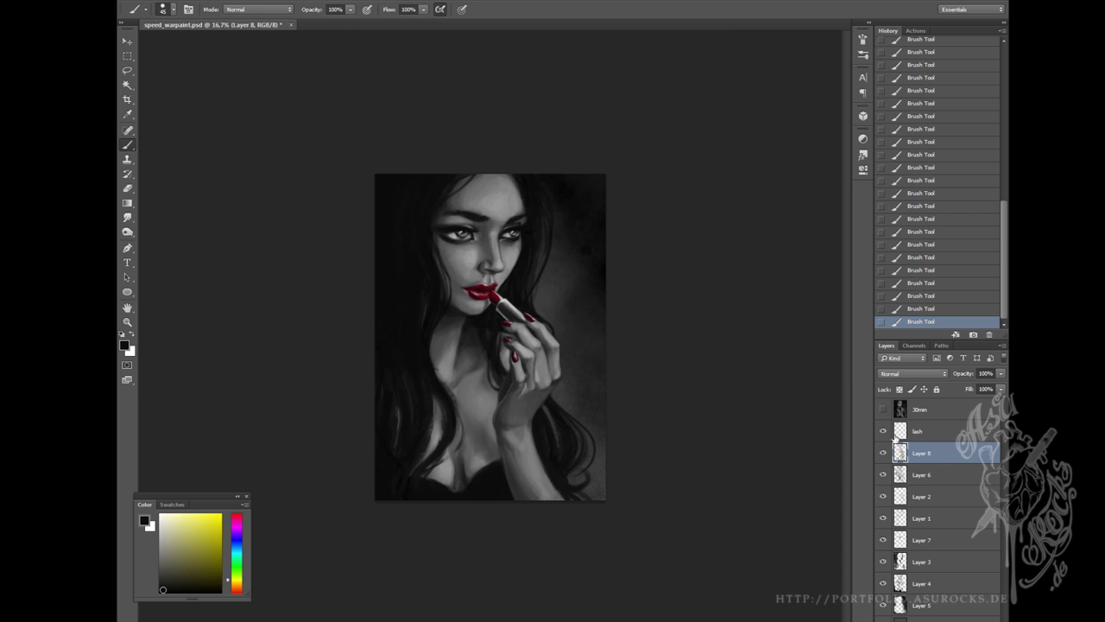
{"action": "left_click", "coordinate": [941, 618]}
{"action": "left_click", "coordinate": [944, 497]}
{"action": "left_click_drag", "start_coordinate": [727, 296], "coordinate": [735, 283]}
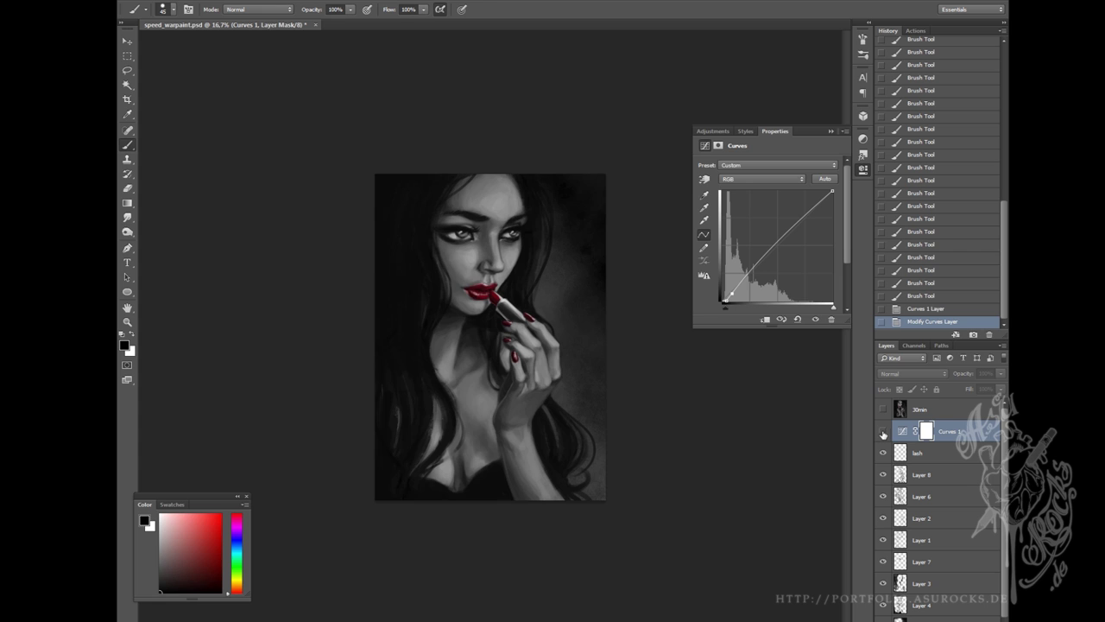
{"action": "left_click", "coordinate": [1001, 373]}
{"action": "left_click_drag", "start_coordinate": [1002, 389], "coordinate": [989, 388]}
Create a new empty layer on top and choose a speckle texture brush.
{"action": "key", "text": "ctrl+shift+alt+n"}
{"action": "left_click", "coordinate": [164, 7]}
{"action": "scroll", "coordinate": [252, 150], "scroll_direction": "up", "scroll_amount": 5}
{"action": "scroll", "coordinate": [255, 130], "scroll_direction": "up", "scroll_amount": 5}
{"action": "scroll", "coordinate": [256, 117], "scroll_direction": "up", "scroll_amount": 5}
{"action": "scroll", "coordinate": [255, 141], "scroll_direction": "down", "scroll_amount": 10}
{"action": "left_click", "coordinate": [190, 436]}
{"action": "scroll", "coordinate": [190, 437], "scroll_direction": "down", "scroll_amount": 5}
{"action": "left_click", "coordinate": [593, 8]}
{"action": "scroll", "coordinate": [509, 205], "scroll_direction": "up", "scroll_amount": 2}
Scatter speckle texture across the painting, shrink the brush, and undo the last stroke.
{"action": "mouse_move", "coordinate": [349, 302]}
{"action": "left_mouse_down"}
{"action": "mouse_move", "coordinate": [348, 380]}
{"action": "mouse_move", "coordinate": [342, 371]}
{"action": "left_mouse_up"}
{"action": "mouse_move", "coordinate": [336, 259]}
{"action": "left_mouse_down"}
{"action": "mouse_move", "coordinate": [331, 283]}
{"action": "mouse_move", "coordinate": [343, 139]}
{"action": "left_mouse_up"}
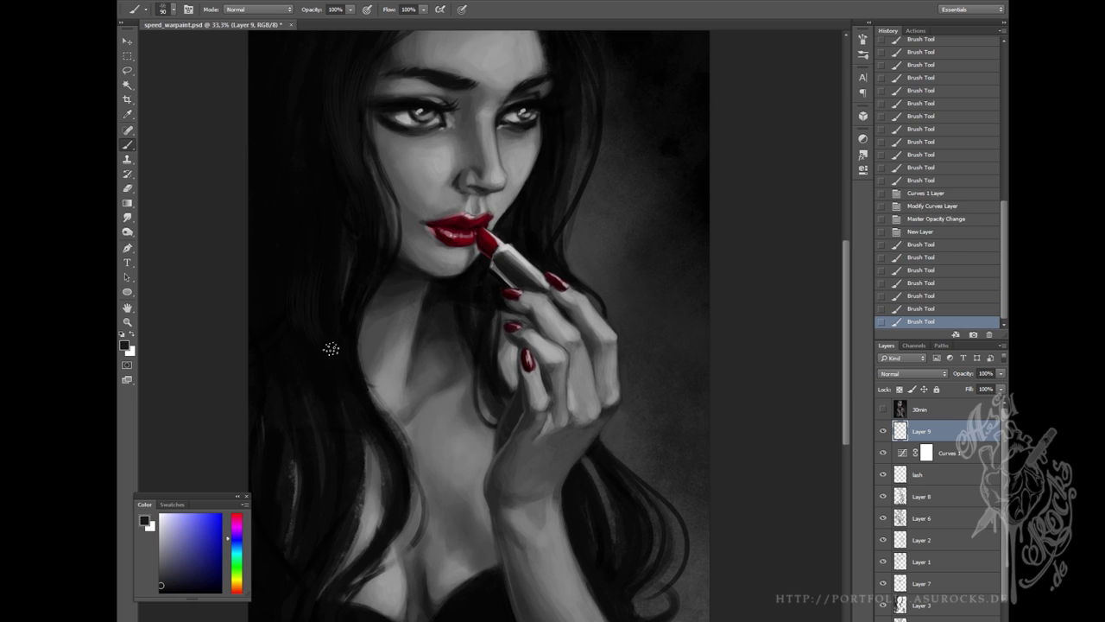
{"action": "left_click", "coordinate": [325, 316]}
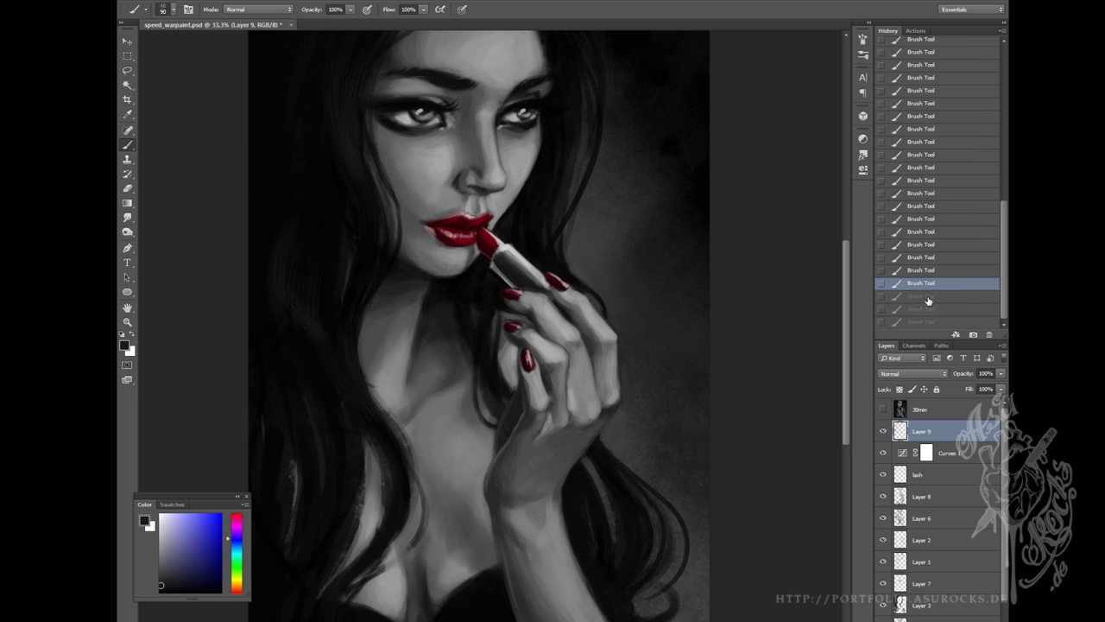
{"action": "left_click_drag", "start_coordinate": [325, 316], "coordinate": [301, 460]}
{"action": "left_click_drag", "start_coordinate": [392, 265], "coordinate": [378, 145]}
{"action": "key", "text": "bracketleft"}
{"action": "key", "text": "bracketleft"}
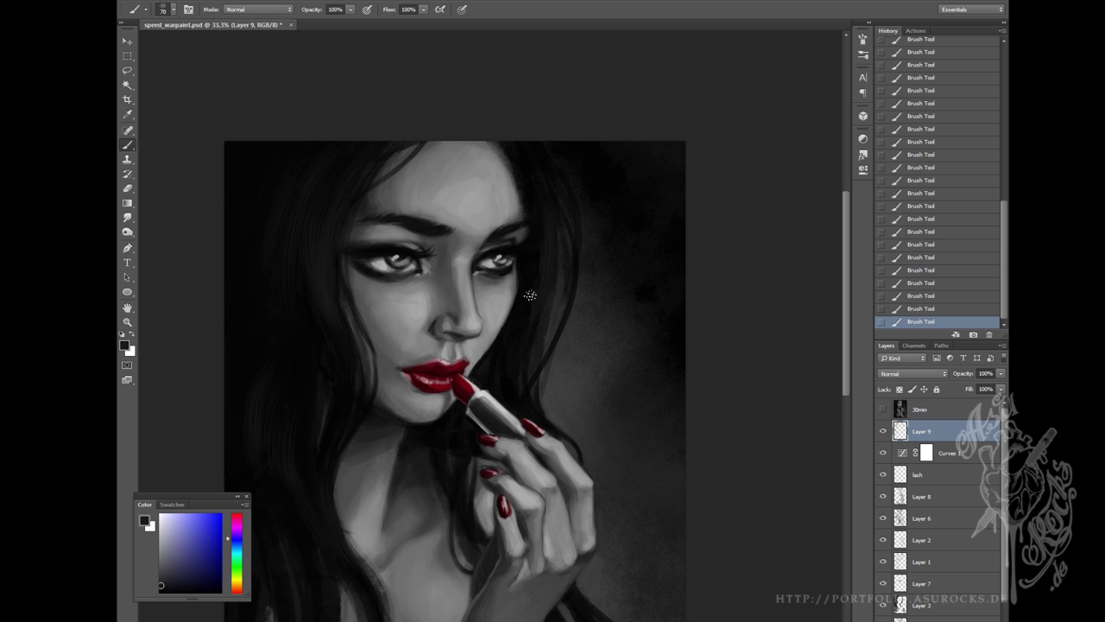
{"action": "scroll", "coordinate": [522, 346], "scroll_direction": "down", "scroll_amount": 3}
{"action": "scroll", "coordinate": [535, 371], "scroll_direction": "down", "scroll_amount": 5}
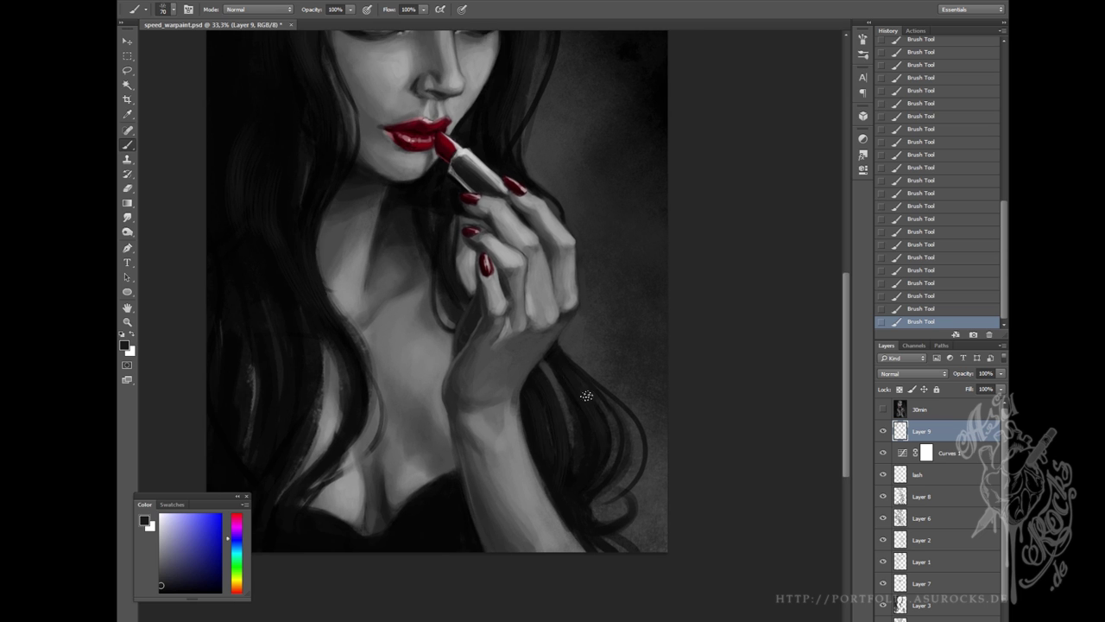
{"action": "scroll", "coordinate": [360, 465], "scroll_direction": "up", "scroll_amount": 3}
{"action": "scroll", "coordinate": [360, 464], "scroll_direction": "down", "scroll_amount": 2}
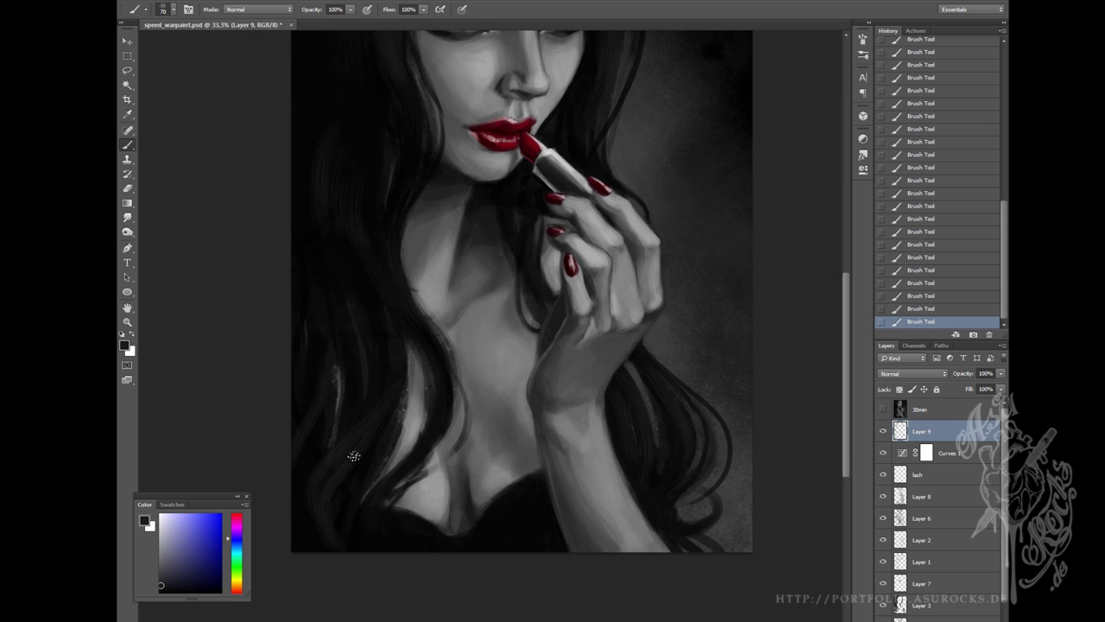
{"action": "scroll", "coordinate": [799, 230], "scroll_direction": "up", "scroll_amount": 4}
{"action": "key", "text": "ctrl+z"}
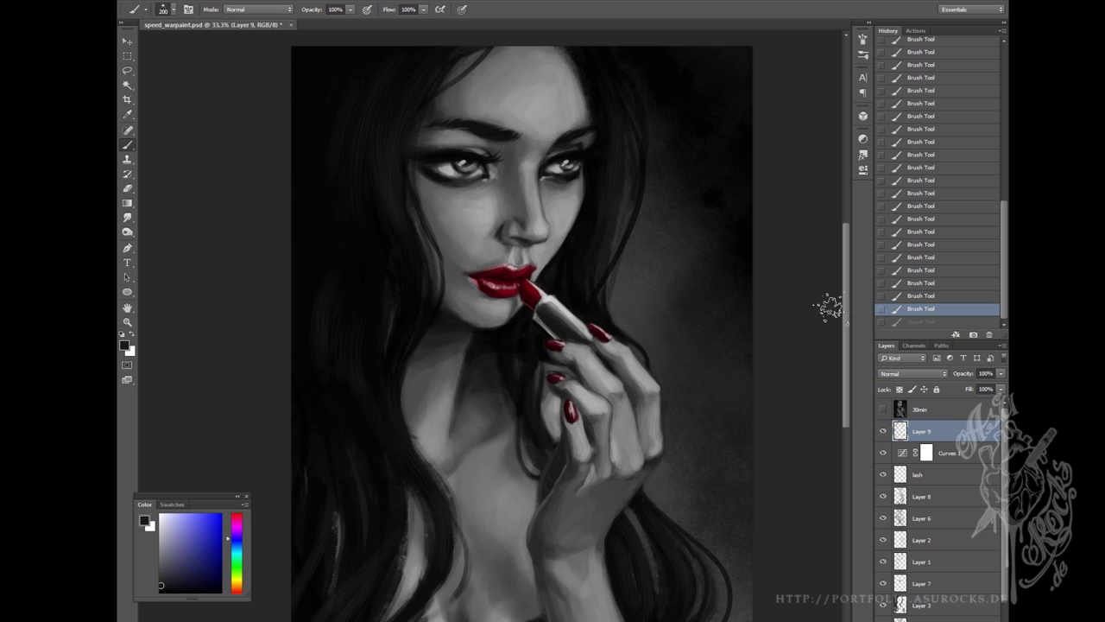
Switch to a smaller brush and add a small dark mark beside the face.
{"action": "left_click", "coordinate": [163, 9]}
{"action": "double_click", "coordinate": [190, 399]}
{"action": "left_click", "coordinate": [163, 8]}
{"action": "double_click", "coordinate": [190, 385]}
{"action": "left_click_drag", "start_coordinate": [391, 171], "coordinate": [391, 202]}
{"action": "key", "text": "ctrl+z"}
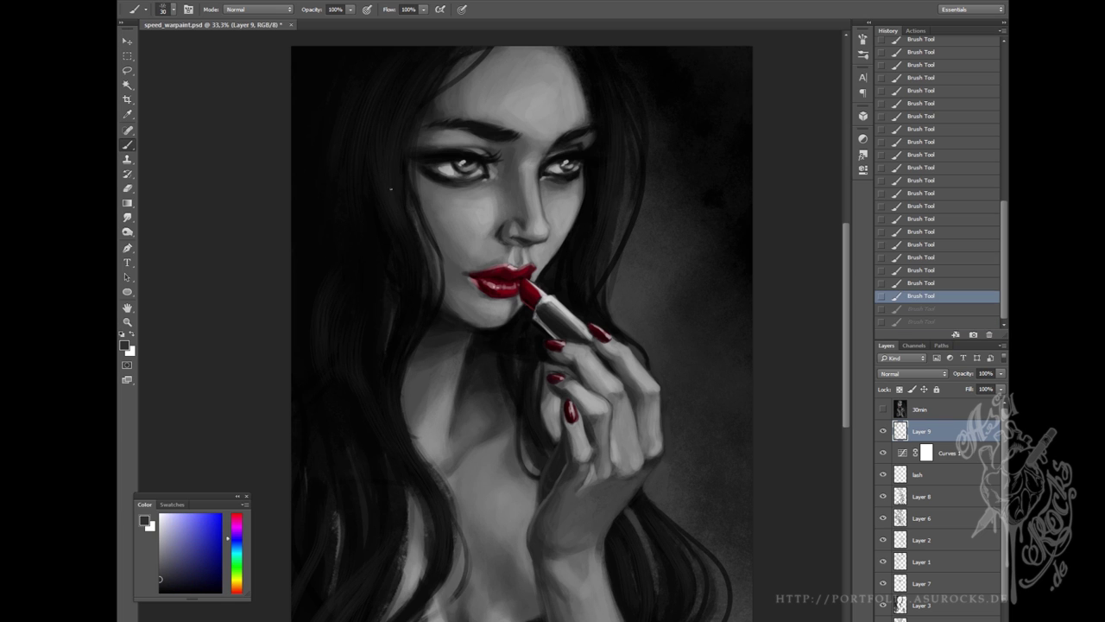
{"action": "key", "text": "ctrl+z"}
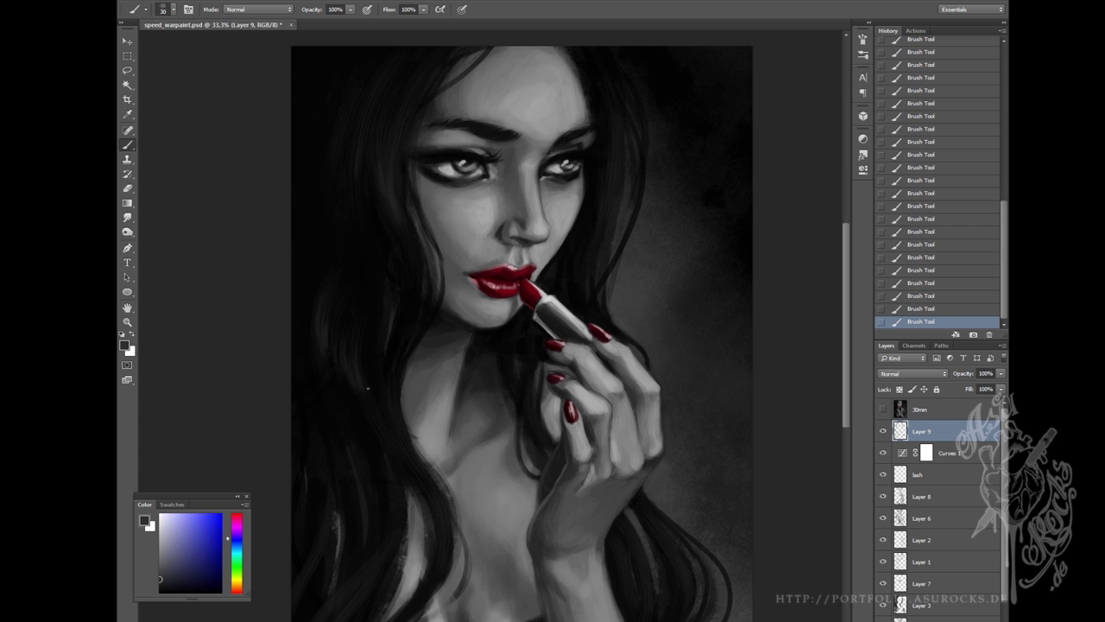
Check the brush presets and sample a colour from the painting's lower left.
{"action": "scroll", "coordinate": [389, 423], "scroll_direction": "down", "scroll_amount": 1}
{"action": "scroll", "coordinate": [530, 464], "scroll_direction": "down", "scroll_amount": 3}
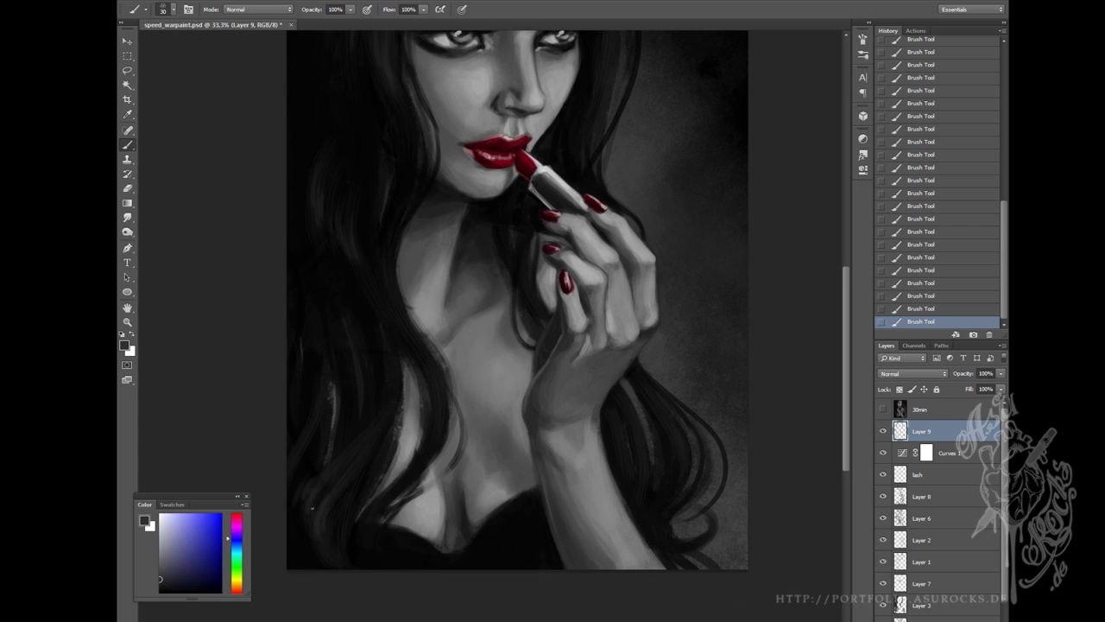
{"action": "scroll", "coordinate": [488, 203], "scroll_direction": "up", "scroll_amount": 5}
{"action": "scroll", "coordinate": [488, 203], "scroll_direction": "right", "scroll_amount": 3}
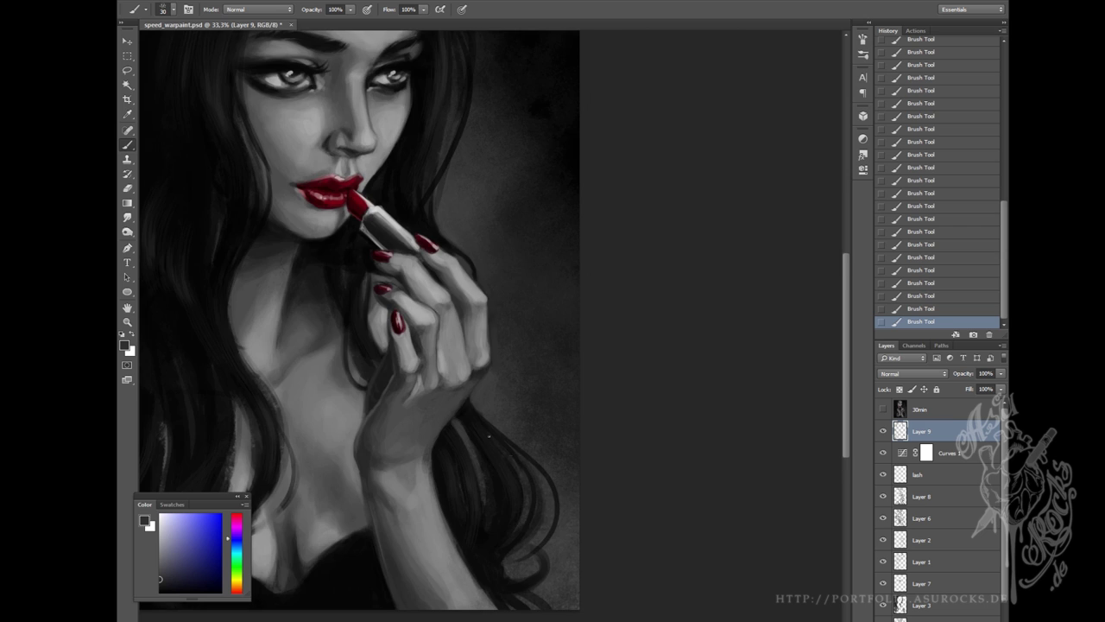
{"action": "scroll", "coordinate": [591, 489], "scroll_direction": "down", "scroll_amount": 3}
{"action": "scroll", "coordinate": [490, 337], "scroll_direction": "down", "scroll_amount": 2}
{"action": "scroll", "coordinate": [490, 337], "scroll_direction": "up", "scroll_amount": 2}
{"action": "right_click", "coordinate": [640, 61]}
{"action": "key", "text": "Escape"}
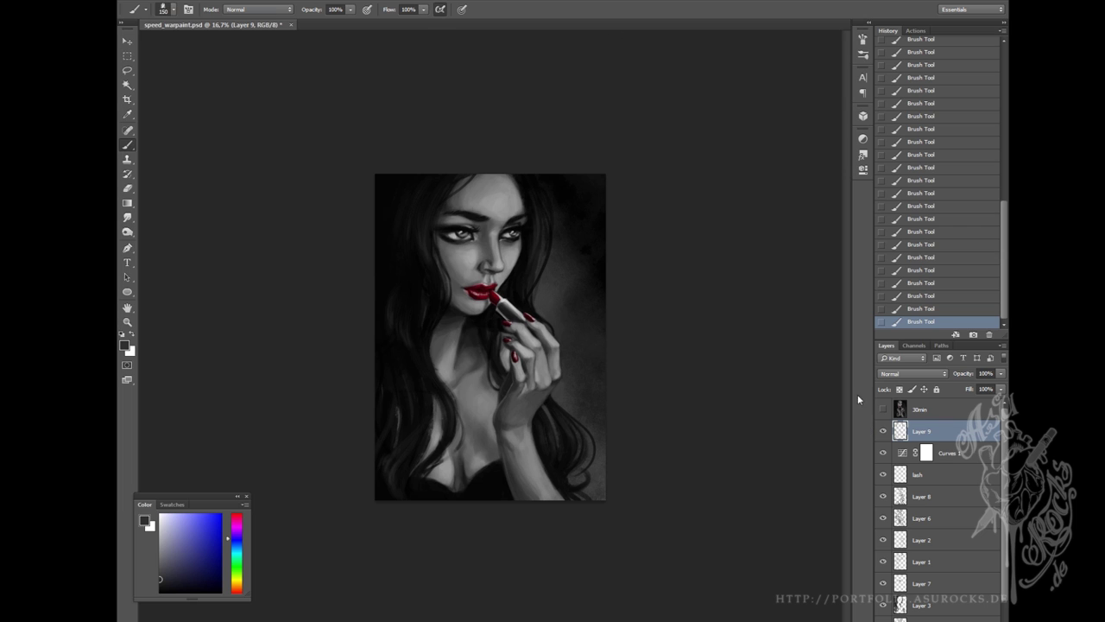
{"action": "left_click", "coordinate": [389, 480], "text": "alt"}
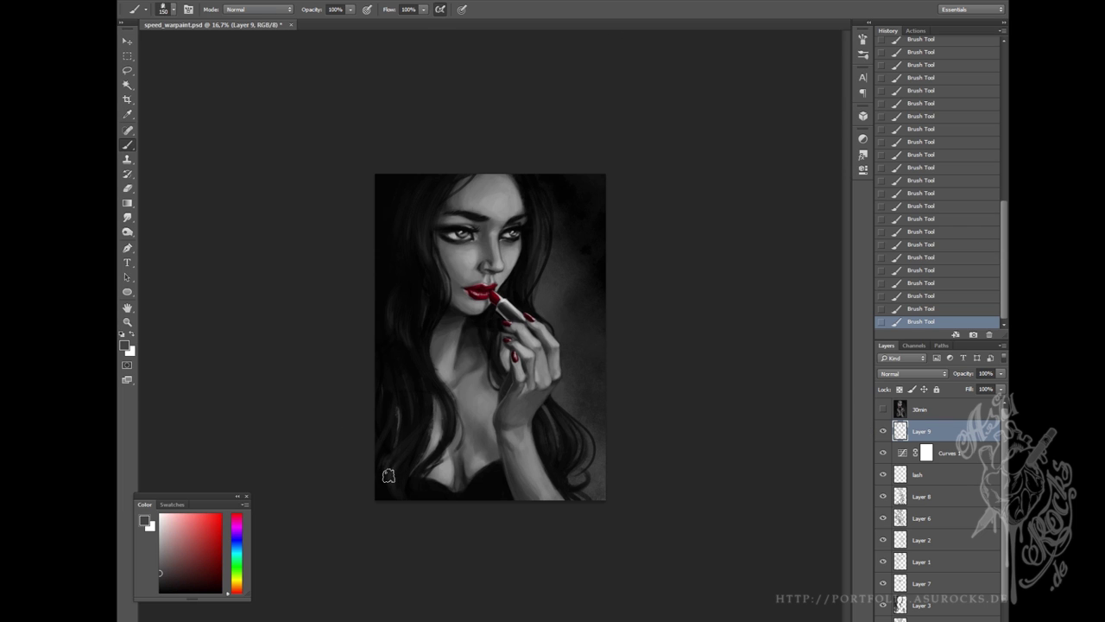
Compare recent strokes, zoom in, choose a hair-strand brush and set the colour to black.
{"action": "key", "text": "ctrl+alt+z"}
{"action": "key", "text": "ctrl+alt+z"}
{"action": "key", "text": "ctrl+alt+z"}
{"action": "key", "text": "ctrl+shift+z"}
{"action": "key", "text": "ctrl+shift+z"}
{"action": "key", "text": "ctrl+shift+z"}
{"action": "key", "text": "ctrl+plus"}
{"action": "left_click", "coordinate": [164, 8]}
{"action": "key", "text": "Escape"}
{"action": "key", "text": "d"}
Paint dark hair strands beside the face, down the neck, along the chest and lower right.
{"action": "mouse_move", "coordinate": [414, 218]}
{"action": "left_mouse_down"}
{"action": "mouse_move", "coordinate": [436, 290]}
{"action": "mouse_move", "coordinate": [445, 432]}
{"action": "left_mouse_up"}
{"action": "left_click_drag", "start_coordinate": [410, 393], "coordinate": [445, 482]}
{"action": "left_click_drag", "start_coordinate": [422, 433], "coordinate": [391, 554]}
{"action": "left_click_drag", "start_coordinate": [447, 468], "coordinate": [396, 545]}
{"action": "left_click_drag", "start_coordinate": [449, 496], "coordinate": [404, 536]}
{"action": "left_click_drag", "start_coordinate": [410, 424], "coordinate": [389, 513]}
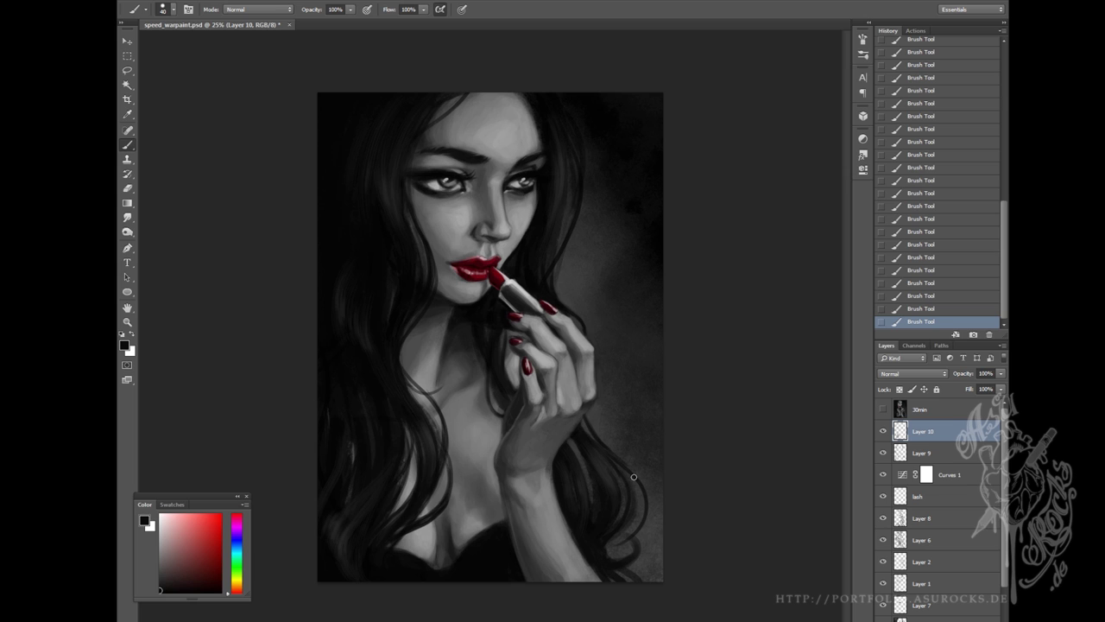
{"action": "mouse_move", "coordinate": [621, 540]}
{"action": "left_mouse_down"}
{"action": "mouse_move", "coordinate": [650, 577]}
{"action": "mouse_move", "coordinate": [641, 597]}
{"action": "left_mouse_up"}
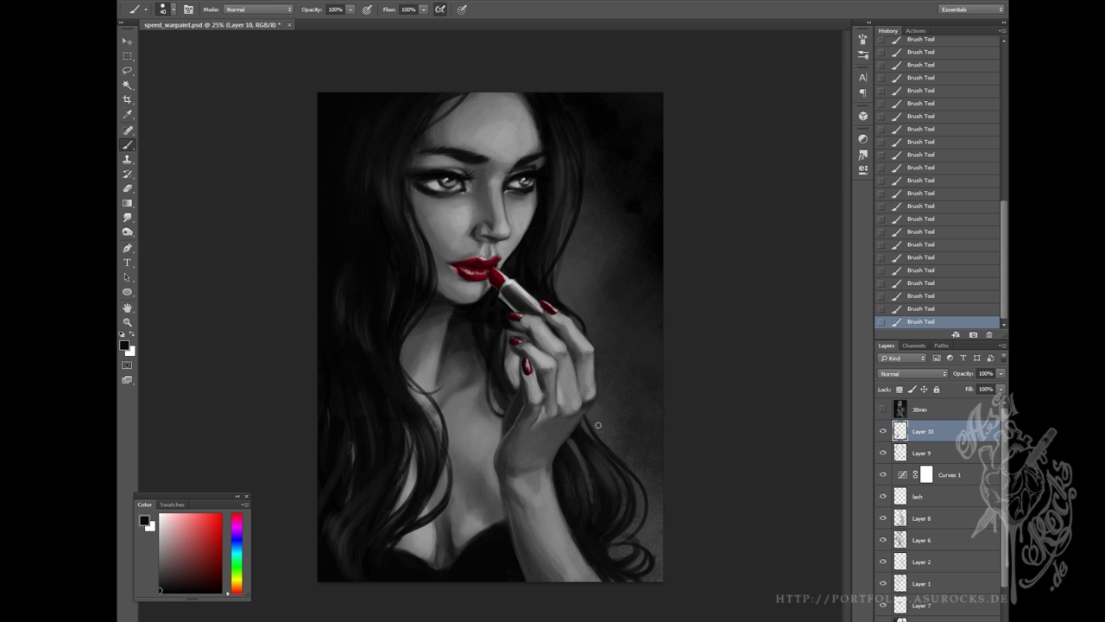
Refine the right-side hair strands, add dark strokes near the hand, and darken the top hair.
{"action": "left_click_drag", "start_coordinate": [570, 181], "coordinate": [561, 285]}
{"action": "left_click_drag", "start_coordinate": [596, 194], "coordinate": [566, 281]}
{"action": "mouse_move", "coordinate": [592, 298]}
{"action": "left_mouse_down"}
{"action": "mouse_move", "coordinate": [570, 358]}
{"action": "mouse_move", "coordinate": [585, 398]}
{"action": "left_mouse_up"}
{"action": "key", "text": "e"}
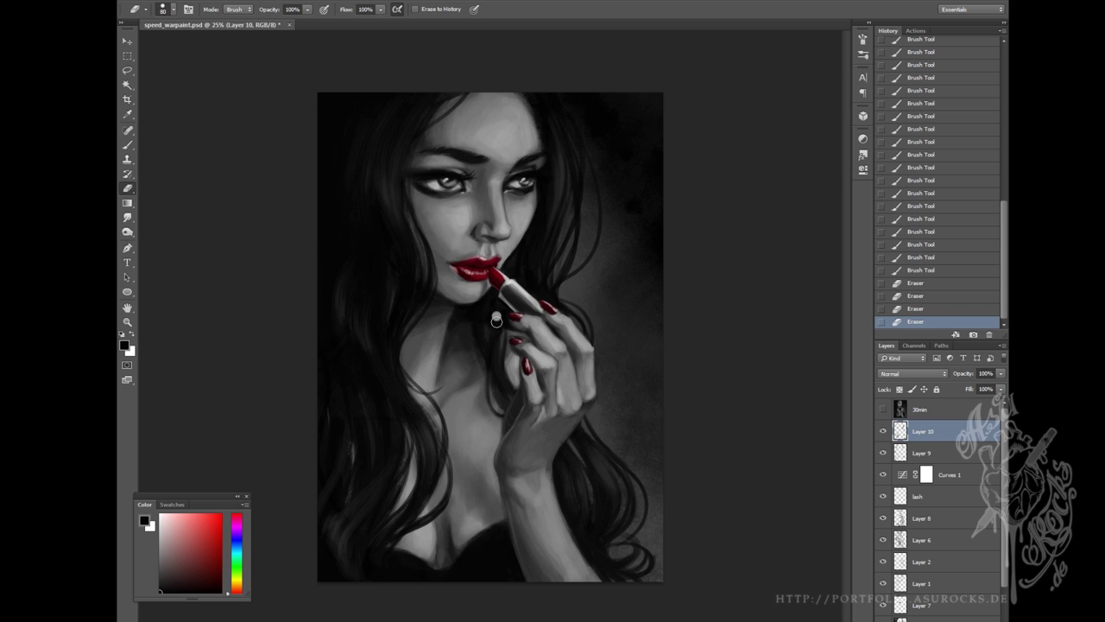
{"action": "key", "text": "b"}
{"action": "mouse_move", "coordinate": [499, 303]}
{"action": "left_mouse_down"}
{"action": "mouse_move", "coordinate": [501, 395]}
{"action": "mouse_move", "coordinate": [484, 409]}
{"action": "left_mouse_up"}
{"action": "left_click_drag", "start_coordinate": [509, 347], "coordinate": [509, 374]}
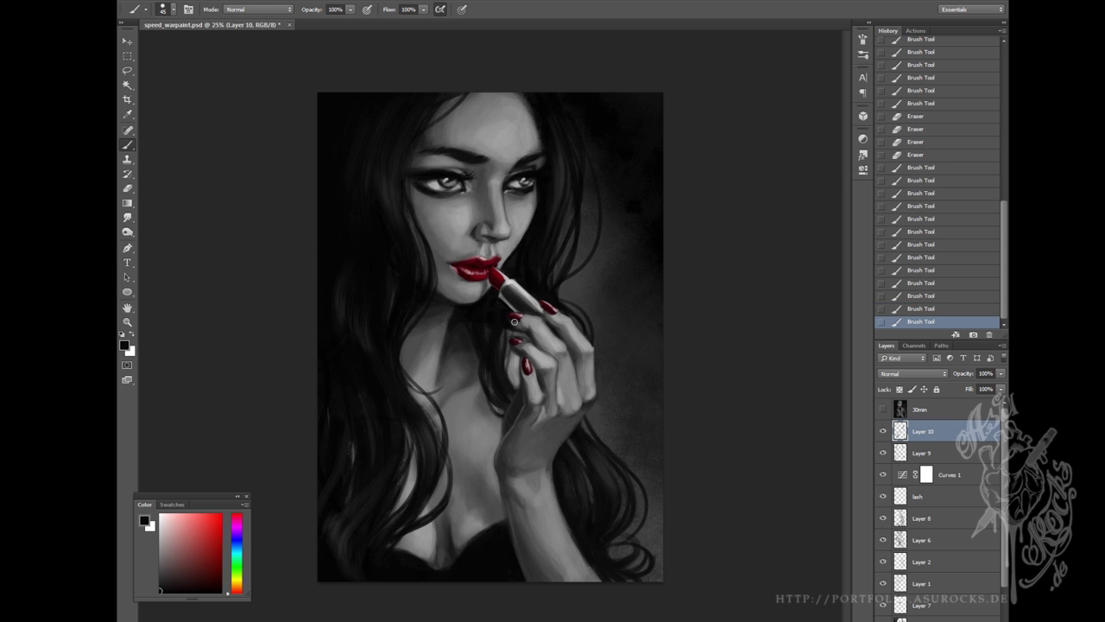
{"action": "mouse_move", "coordinate": [492, 88]}
{"action": "left_mouse_down"}
{"action": "mouse_move", "coordinate": [443, 103]}
{"action": "mouse_move", "coordinate": [409, 165]}
{"action": "left_mouse_up"}
{"action": "left_click_drag", "start_coordinate": [421, 211], "coordinate": [406, 264]}
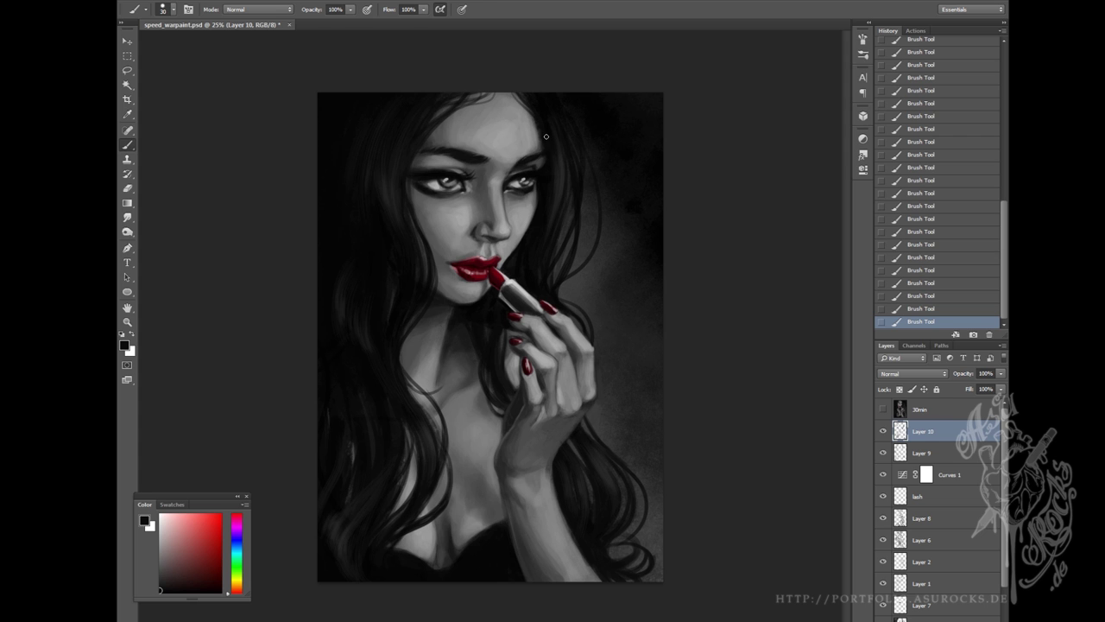
Sample dark tones to paint another stroke, refit the view, and add Layer 11 above Layer 10.
{"action": "key", "text": "ctrl+plus"}
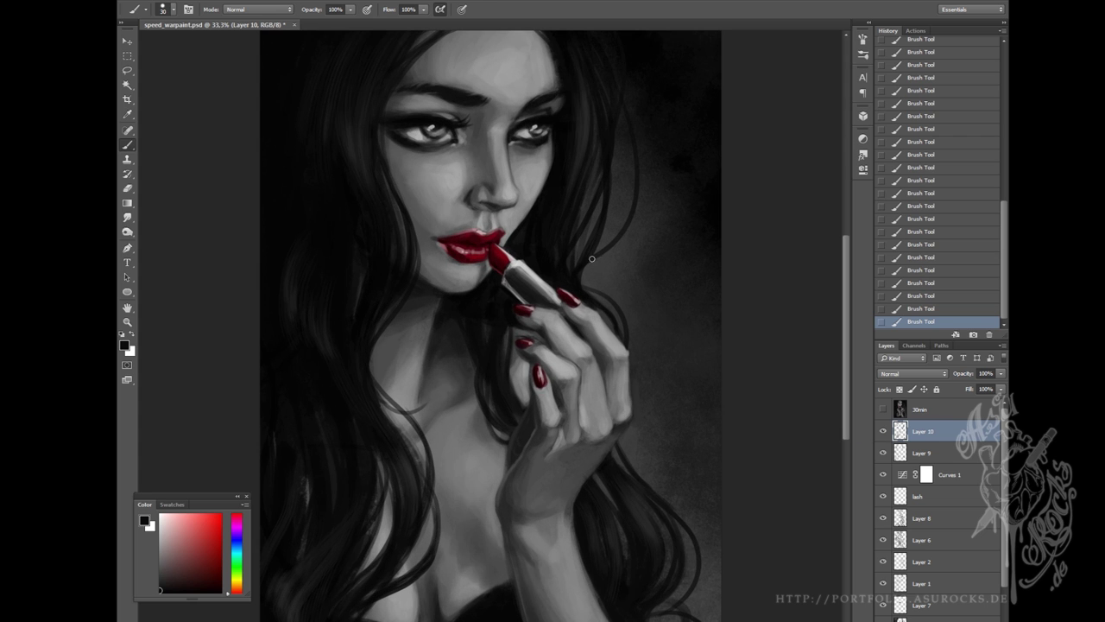
{"action": "left_click", "coordinate": [590, 106], "text": "alt"}
{"action": "left_click", "coordinate": [595, 78], "text": "alt"}
{"action": "left_click_drag", "start_coordinate": [565, 61], "coordinate": [417, 441]}
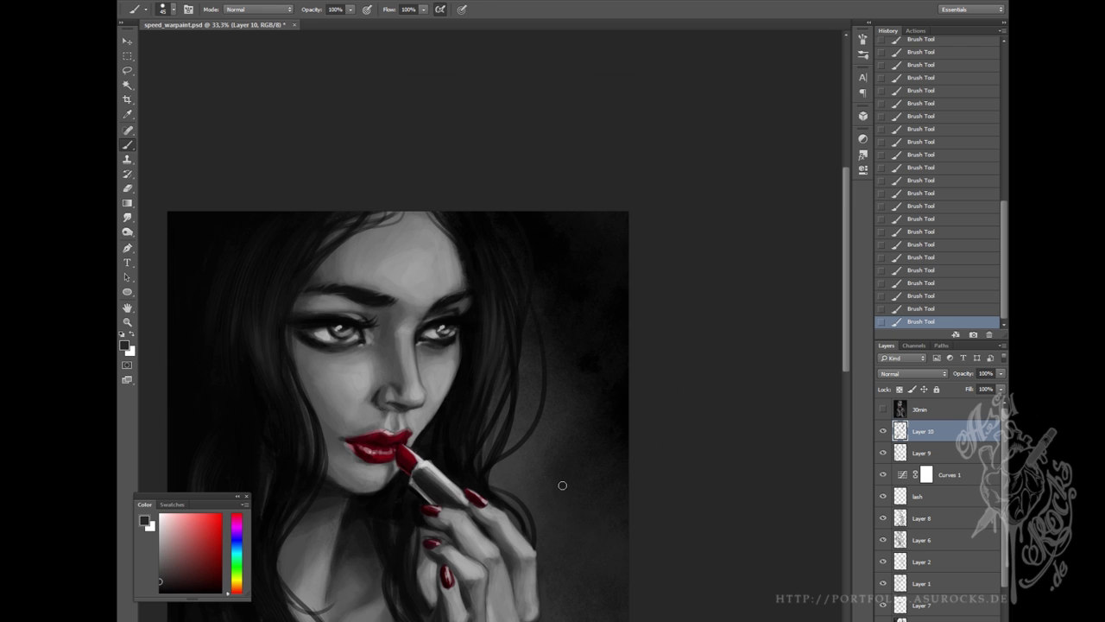
{"action": "left_click", "coordinate": [486, 225], "text": "alt"}
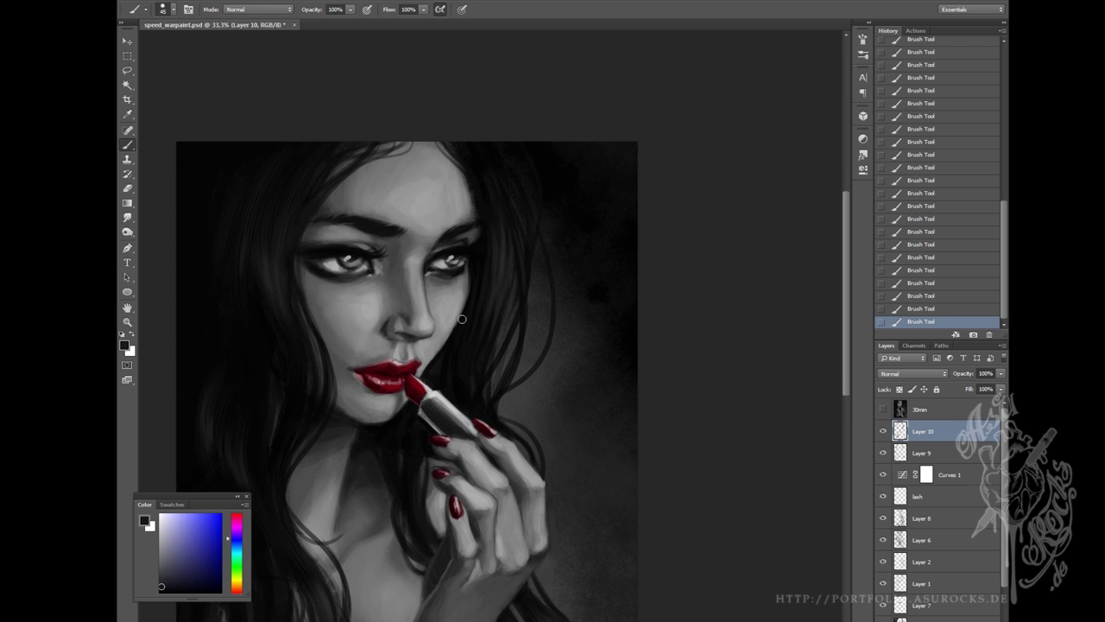
{"action": "scroll", "coordinate": [615, 490], "scroll_direction": "down", "scroll_amount": 3}
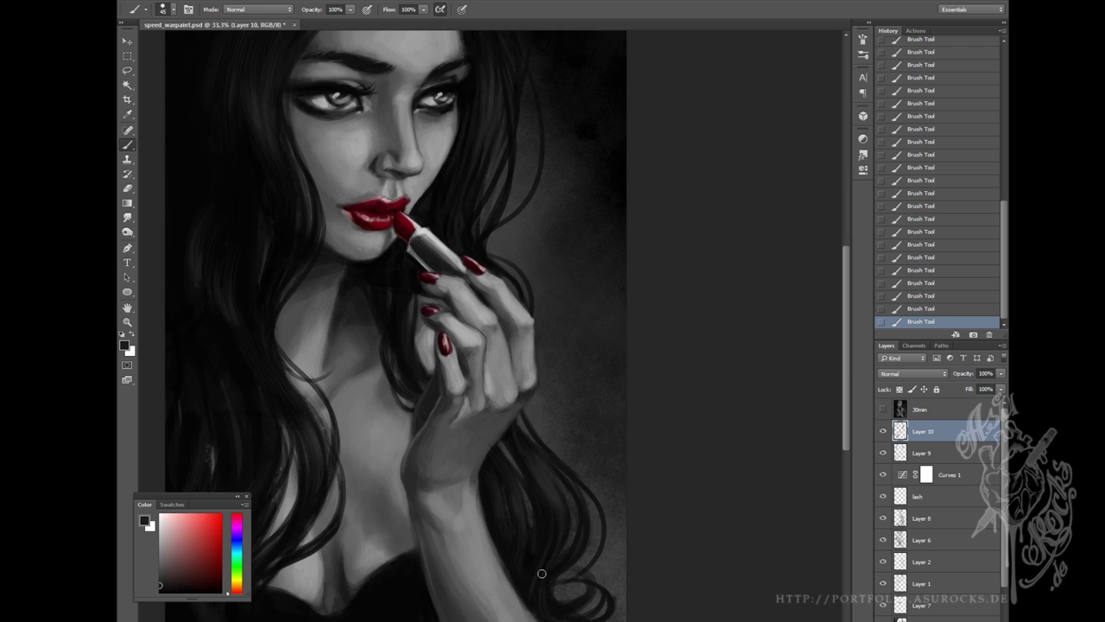
{"action": "key", "text": "ctrl+minus"}
{"action": "key", "text": "ctrl+minus"}
{"action": "key", "text": "ctrl+plus"}
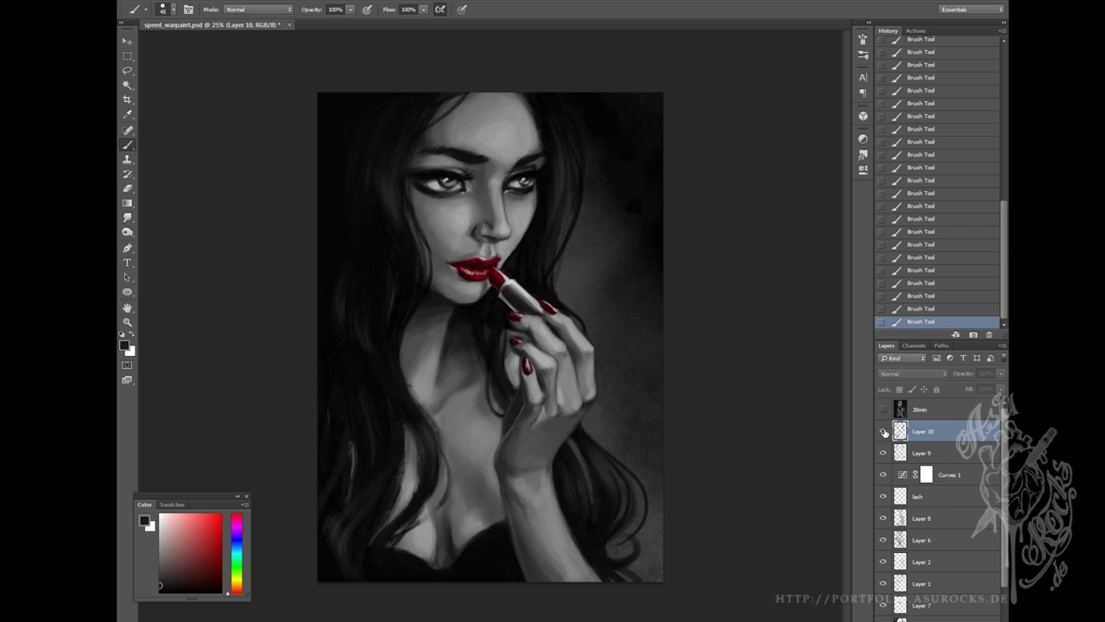
{"action": "left_click", "coordinate": [926, 308]}
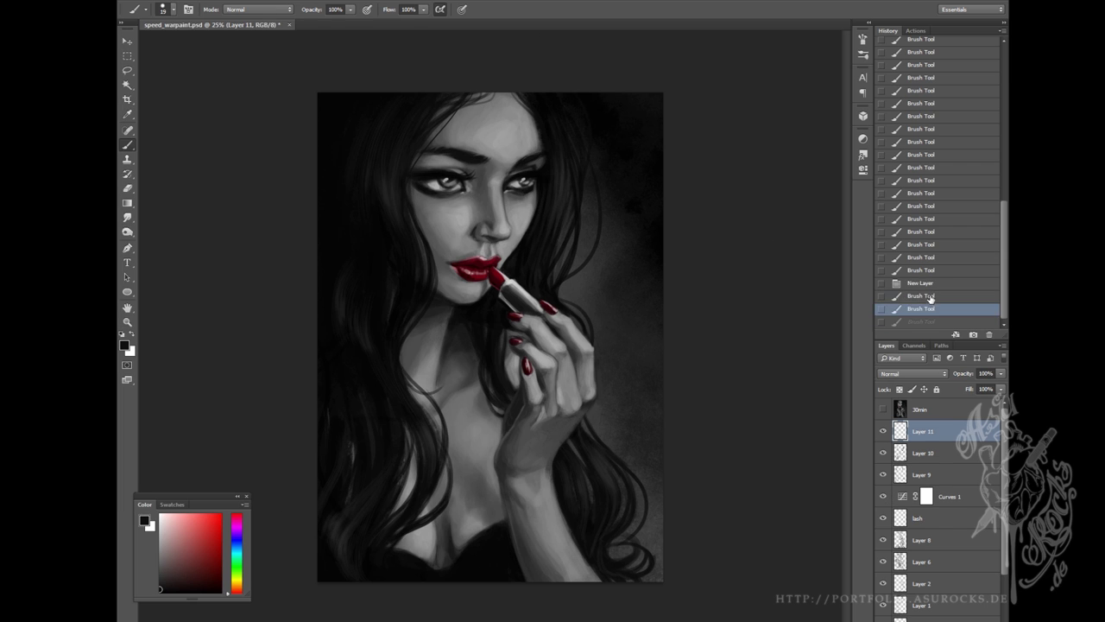
Paint dark hair strands into the left and right hair on Layer 11, trying an eraser pass.
{"action": "left_click", "coordinate": [922, 284]}
{"action": "left_click", "coordinate": [863, 39]}
{"action": "left_click", "coordinate": [682, 126]}
{"action": "left_click", "coordinate": [862, 39]}
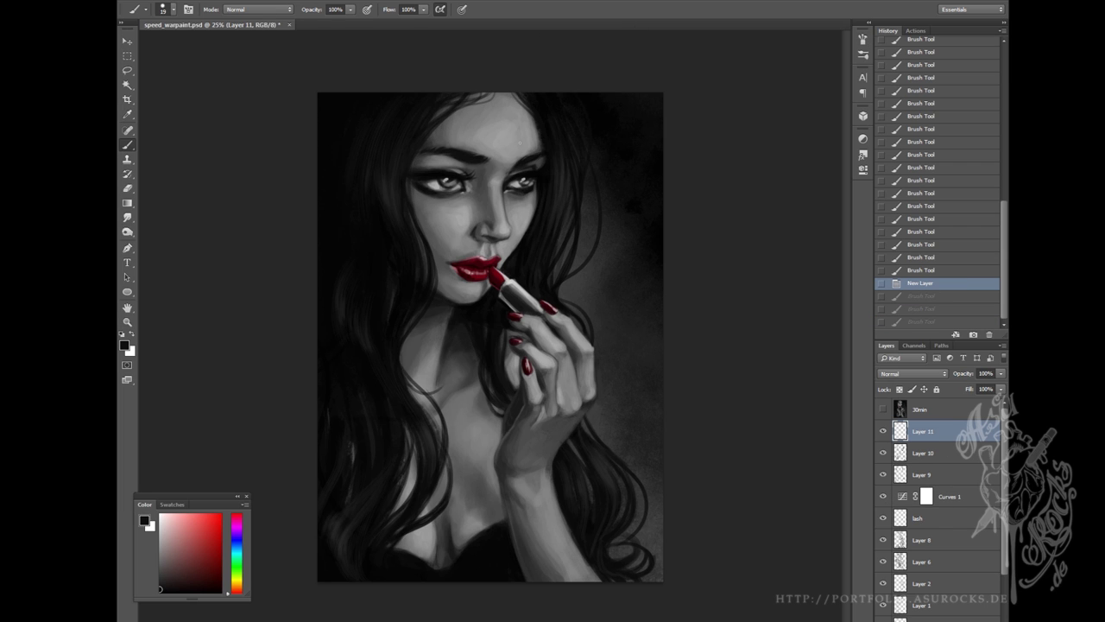
{"action": "left_click_drag", "start_coordinate": [430, 185], "coordinate": [413, 250]}
{"action": "left_click_drag", "start_coordinate": [449, 377], "coordinate": [407, 433]}
{"action": "left_click_drag", "start_coordinate": [457, 473], "coordinate": [409, 552]}
{"action": "left_click_drag", "start_coordinate": [600, 224], "coordinate": [575, 289]}
{"action": "mouse_move", "coordinate": [605, 442]}
{"action": "left_mouse_down"}
{"action": "mouse_move", "coordinate": [642, 483]}
{"action": "mouse_move", "coordinate": [644, 544]}
{"action": "left_mouse_up"}
{"action": "key", "text": "e"}
{"action": "left_click", "coordinate": [507, 463]}
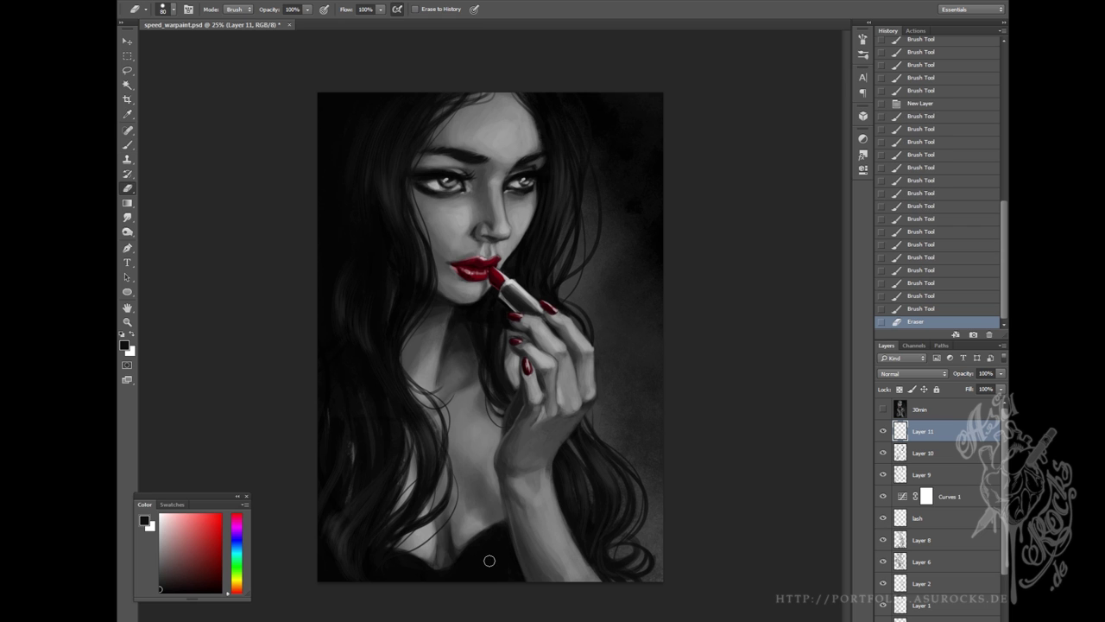
{"action": "key", "text": "ctrl+z"}
Add Layer 12 and pick the 'splattery thick smoke' brush.
{"action": "key", "text": "ctrl+shift+alt+n"}
{"action": "left_click", "coordinate": [173, 9]}
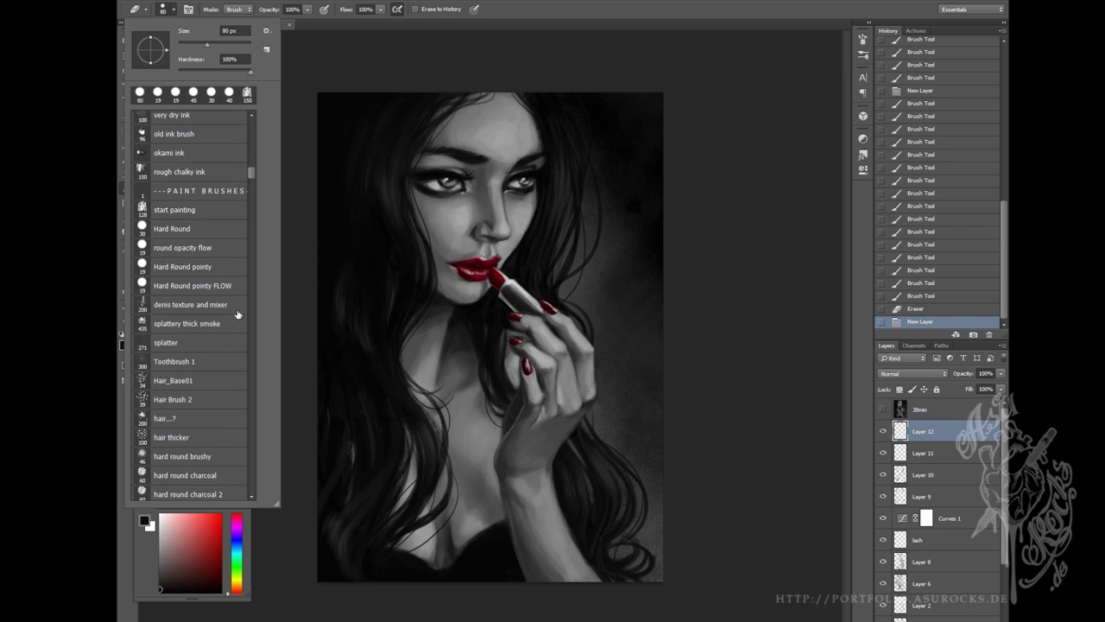
{"action": "double_click", "coordinate": [199, 322]}
{"action": "left_click", "coordinate": [173, 8]}
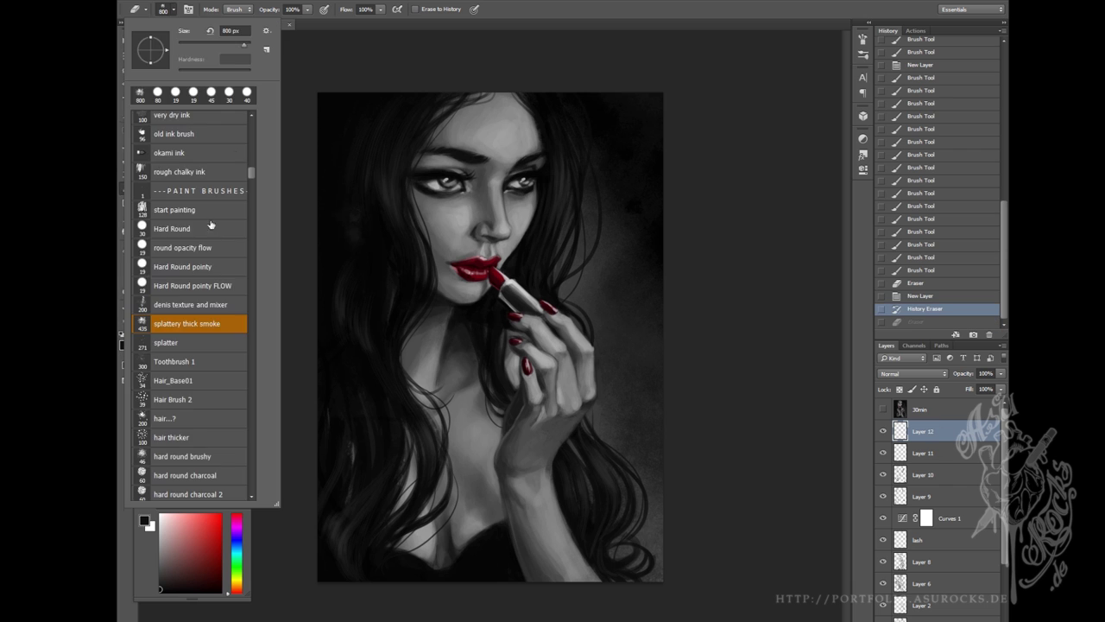
{"action": "double_click", "coordinate": [173, 228]}
{"action": "key", "text": "b"}
{"action": "left_click", "coordinate": [163, 8]}
{"action": "double_click", "coordinate": [173, 250]}
Dab smoky splatter texture into the left and right background, then shrink the brush to 400 px.
{"action": "left_click_drag", "start_coordinate": [332, 129], "coordinate": [372, 110]}
{"action": "left_click", "coordinate": [937, 297]}
{"action": "mouse_move", "coordinate": [605, 259]}
{"action": "left_mouse_down"}
{"action": "mouse_move", "coordinate": [821, 284]}
{"action": "mouse_move", "coordinate": [645, 292]}
{"action": "left_mouse_up"}
{"action": "key", "text": "e"}
{"action": "key", "text": "b"}
{"action": "mouse_move", "coordinate": [349, 432]}
{"action": "left_mouse_down"}
{"action": "mouse_move", "coordinate": [373, 523]}
{"action": "mouse_move", "coordinate": [496, 346]}
{"action": "mouse_move", "coordinate": [521, 363]}
{"action": "left_mouse_up"}
{"action": "key", "text": "bracketleft"}
{"action": "key", "text": "bracketleft"}
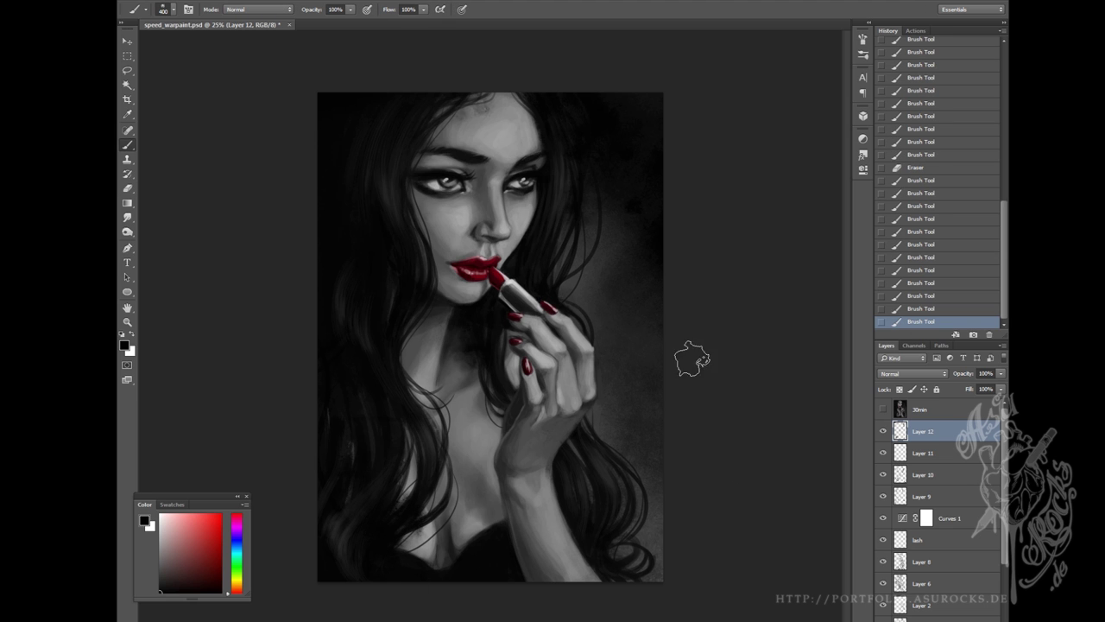
On Layer 10, paint small lace scallops along the lower-left neckline with a ~19 px brush, then zoom out.
{"action": "left_click", "coordinate": [934, 482]}
{"action": "key", "text": "ctrl+plus"}
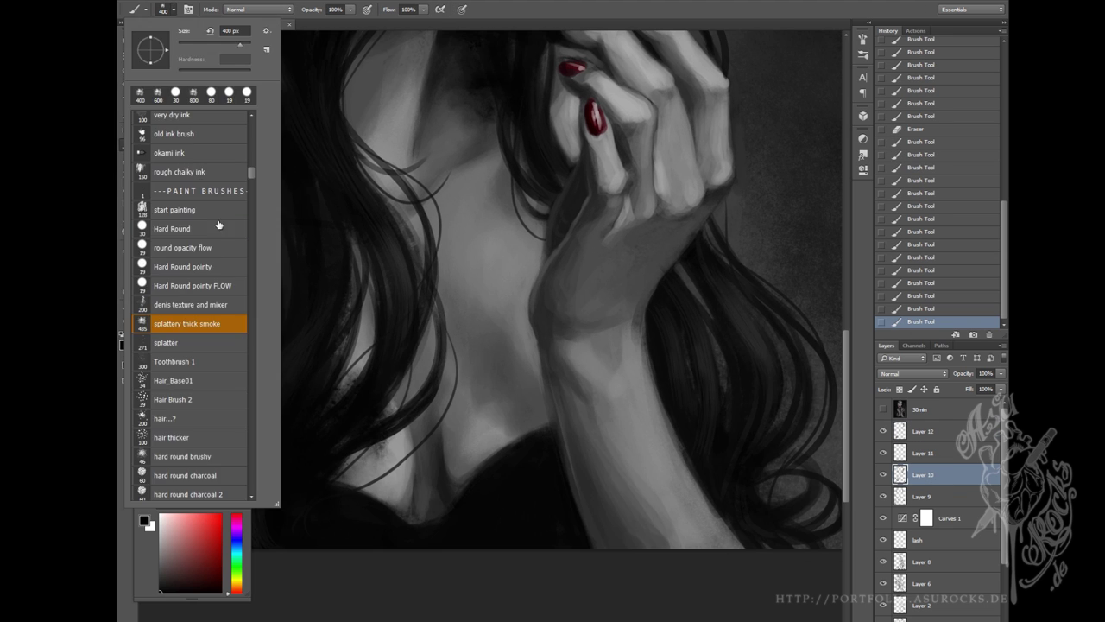
{"action": "left_click_drag", "start_coordinate": [458, 500], "coordinate": [552, 417]}
{"action": "key", "text": "e"}
{"action": "left_click", "coordinate": [551, 417]}
{"action": "key", "text": "b"}
{"action": "mouse_move", "coordinate": [423, 521]}
{"action": "left_mouse_down"}
{"action": "mouse_move", "coordinate": [335, 476]}
{"action": "mouse_move", "coordinate": [411, 523]}
{"action": "left_mouse_up"}
{"action": "left_click_drag", "start_coordinate": [341, 477], "coordinate": [398, 503]}
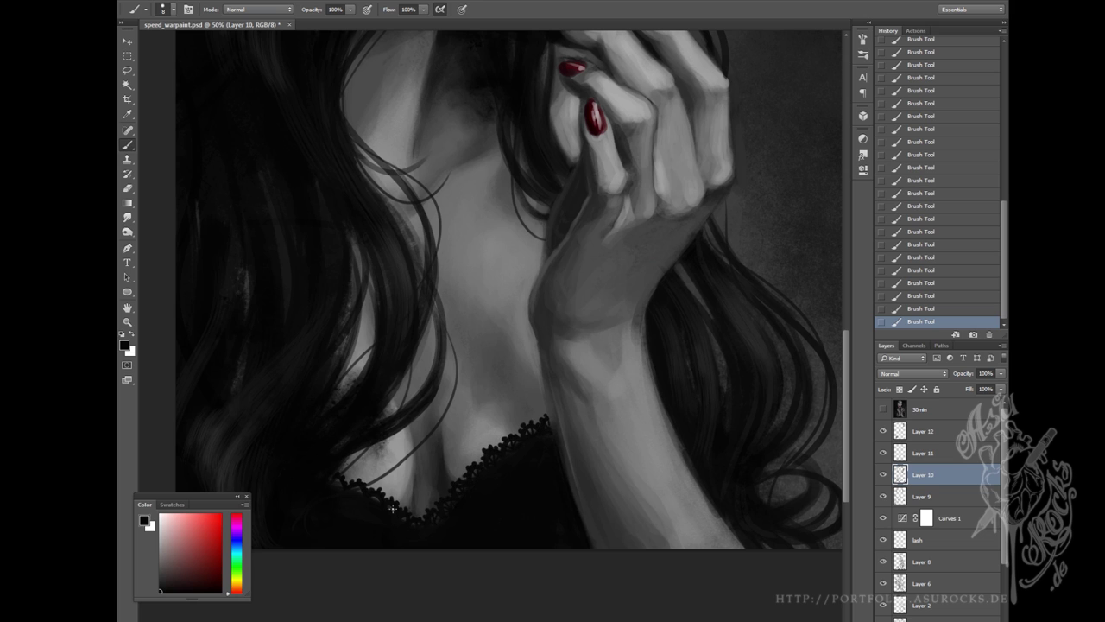
{"action": "left_click", "coordinate": [173, 8]}
{"action": "key", "text": "bracketleft"}
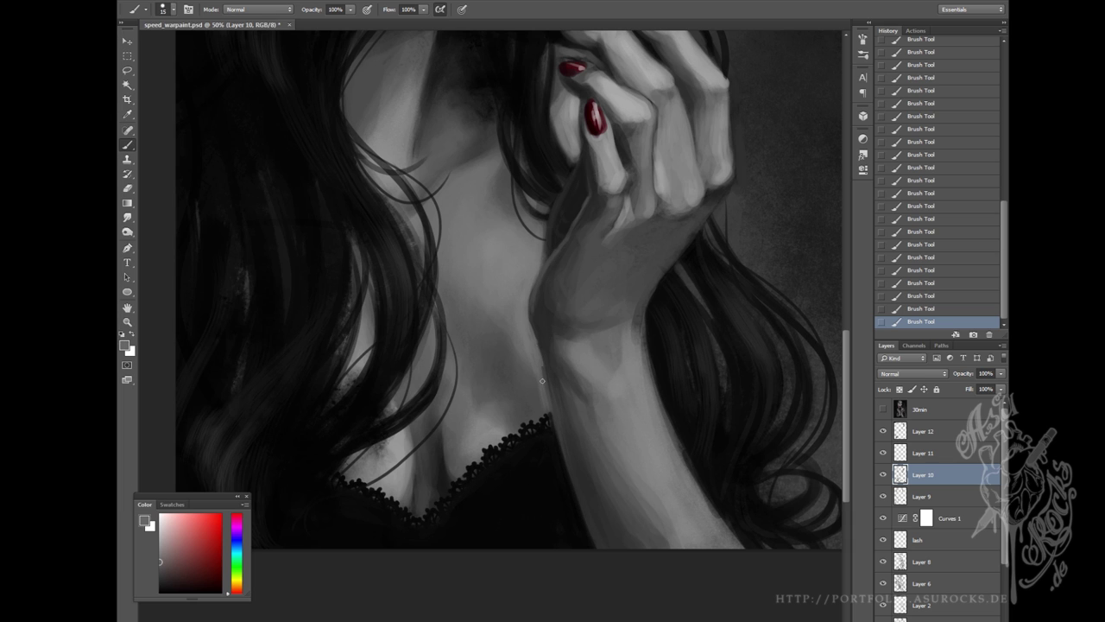
{"action": "key", "text": "ctrl+minus"}
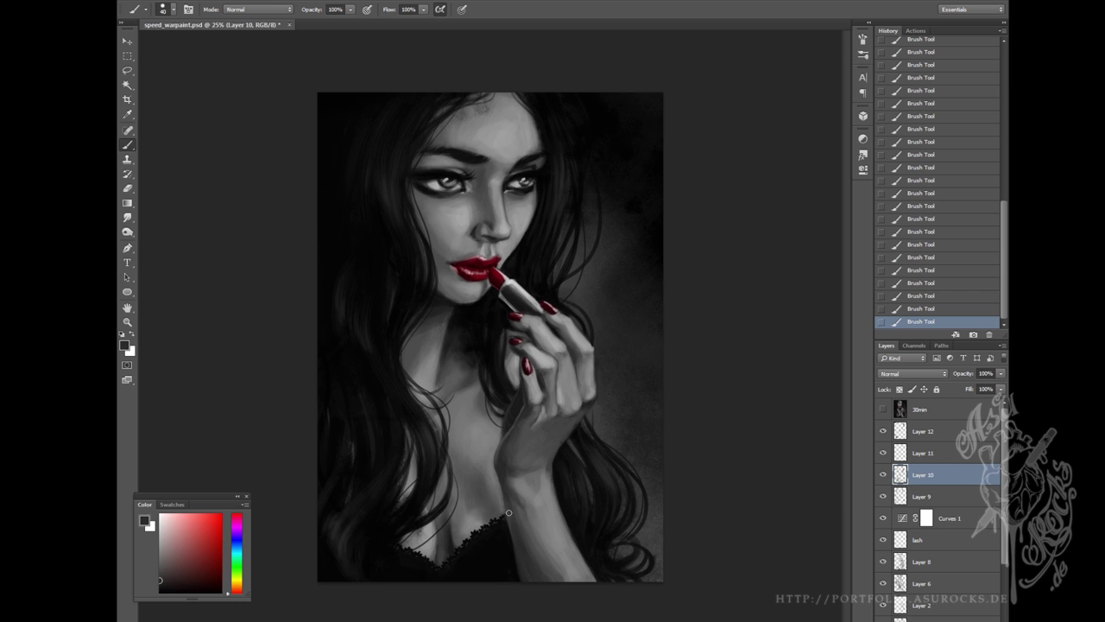
{"action": "key", "text": "ctrl+minus"}
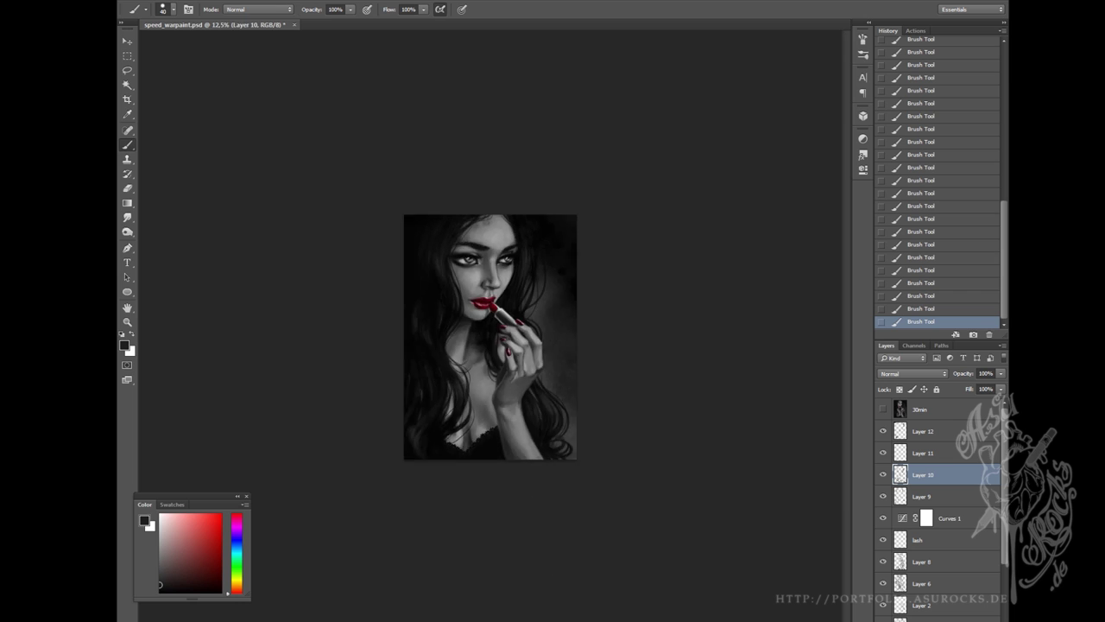
On a new layer, dab Toothbrush 1 splatter speckles at 600 px onto the dark background.
{"action": "left_click", "coordinate": [922, 431]}
{"action": "key", "text": "ctrl+shift+alt+n"}
{"action": "left_click", "coordinate": [169, 8]}
{"action": "key", "text": "bracketright"}
{"action": "key", "text": "bracketright"}
{"action": "key", "text": "bracketright"}
{"action": "left_click", "coordinate": [577, 250]}
{"action": "left_click", "coordinate": [580, 259]}
{"action": "left_click", "coordinate": [578, 268]}
{"action": "left_click", "coordinate": [586, 252]}
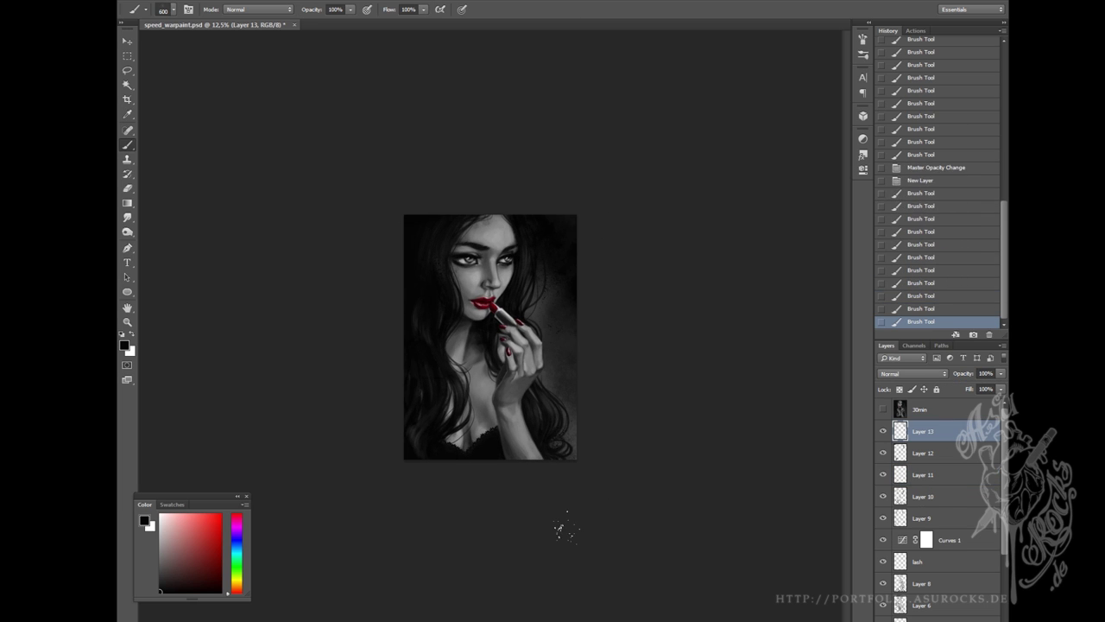
Erase stray speckles, then reselect the splatter brush and test a dab (undone).
{"action": "key", "text": "e"}
{"action": "left_click", "coordinate": [549, 468]}
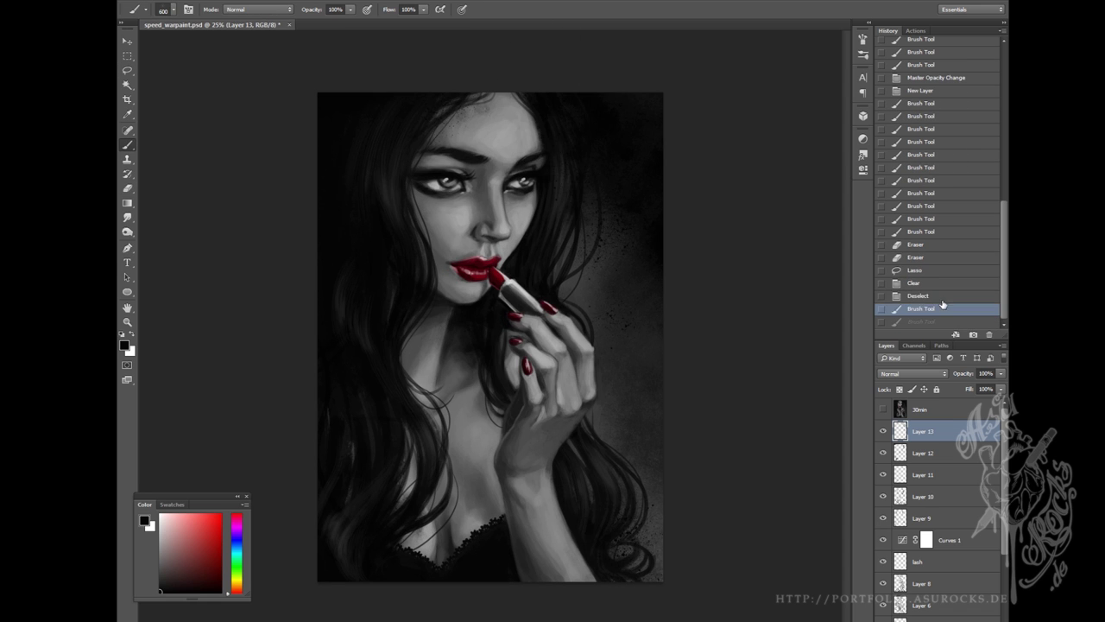
{"action": "left_click", "coordinate": [326, 525]}
{"action": "left_click", "coordinate": [632, 445]}
{"action": "left_click", "coordinate": [168, 10]}
{"action": "left_click", "coordinate": [753, 321]}
{"action": "key", "text": "ctrl+z"}
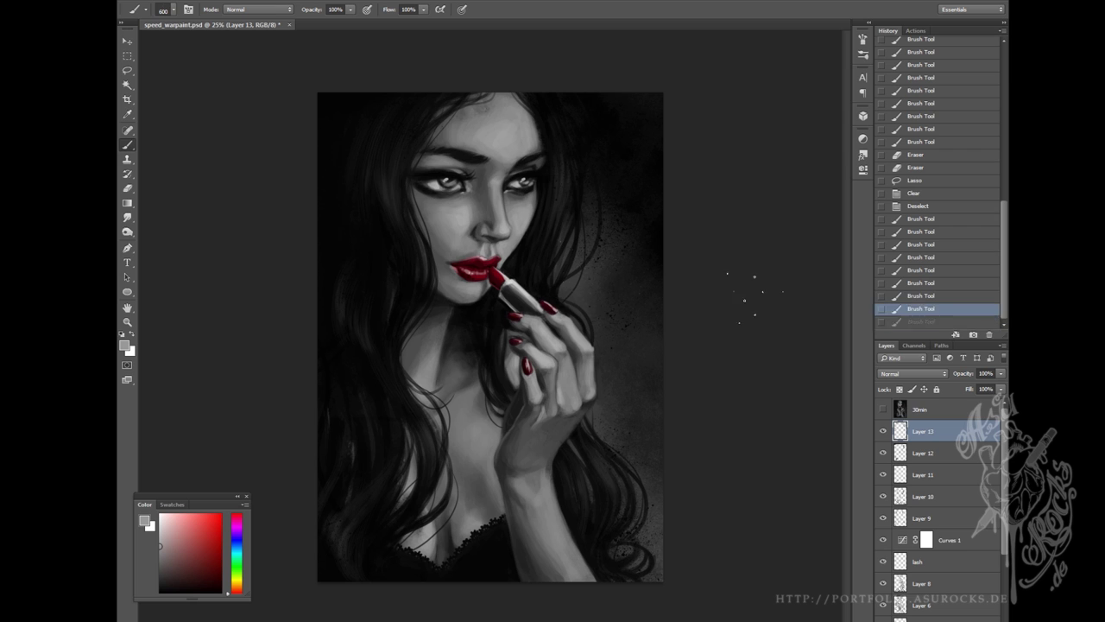
Add speckles near the hair on a new layer at 33% opacity, plus 400 px dabs beside the face.
{"action": "key", "text": "ctrl+shift+alt+n"}
{"action": "left_click", "coordinate": [618, 298]}
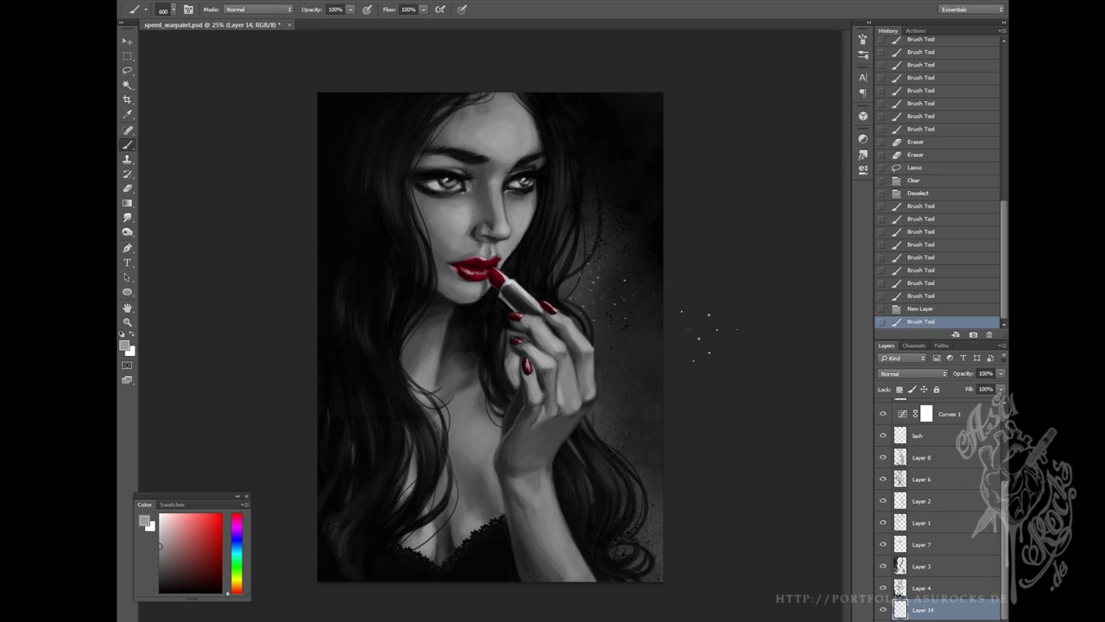
{"action": "left_click_drag", "start_coordinate": [962, 373], "coordinate": [904, 393]}
{"action": "key", "text": "ctrl+alt+z"}
{"action": "key", "text": "ctrl+alt+z"}
{"action": "key", "text": "ctrl+alt+z"}
{"action": "key", "text": "bracketleft"}
{"action": "key", "text": "bracketleft"}
{"action": "left_click", "coordinate": [577, 252]}
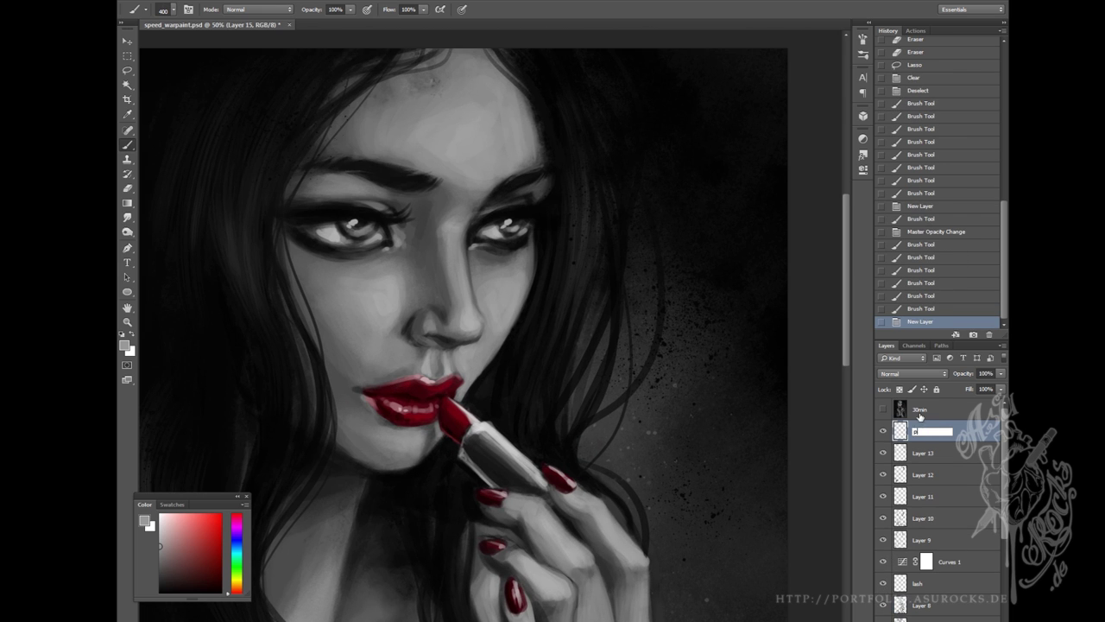
Name the new layer 'pores' and choose the Ash/pores brush.
{"action": "type", "text": "glores"}
{"action": "key", "text": "Return"}
{"action": "left_click", "coordinate": [143, 10]}
{"action": "left_click_drag", "start_coordinate": [254, 152], "coordinate": [254, 226]}
{"action": "left_click", "coordinate": [169, 129]}
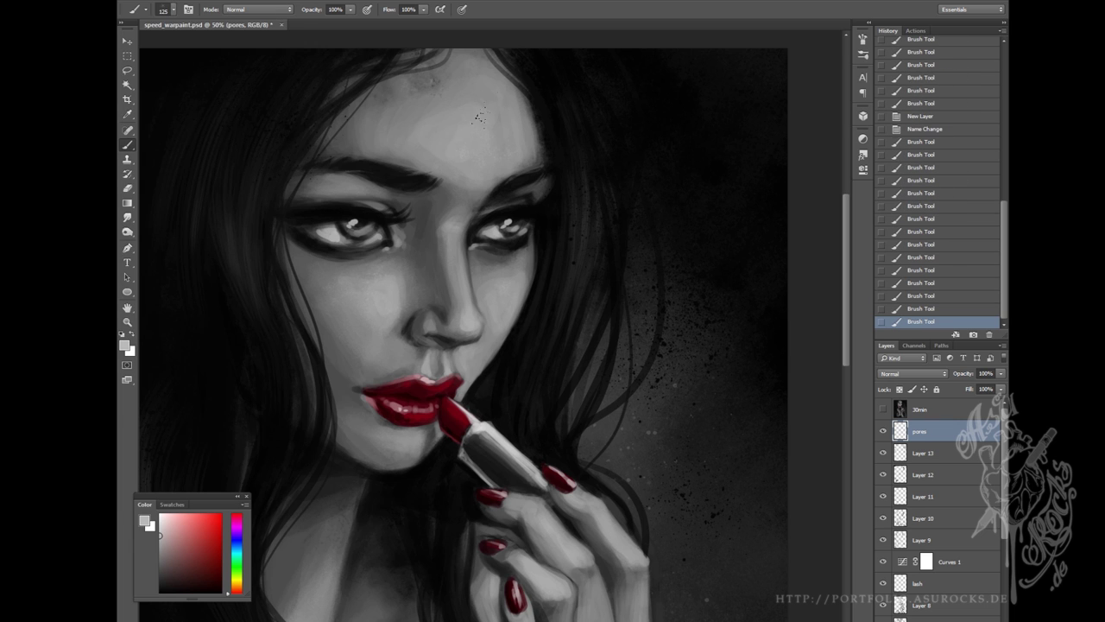
Add a Brightness/Contrast layer at −78 brightness, faded with a gradient on its mask.
{"action": "key", "text": "ctrl+minus"}
{"action": "key", "text": "ctrl+minus"}
{"action": "key", "text": "ctrl+minus"}
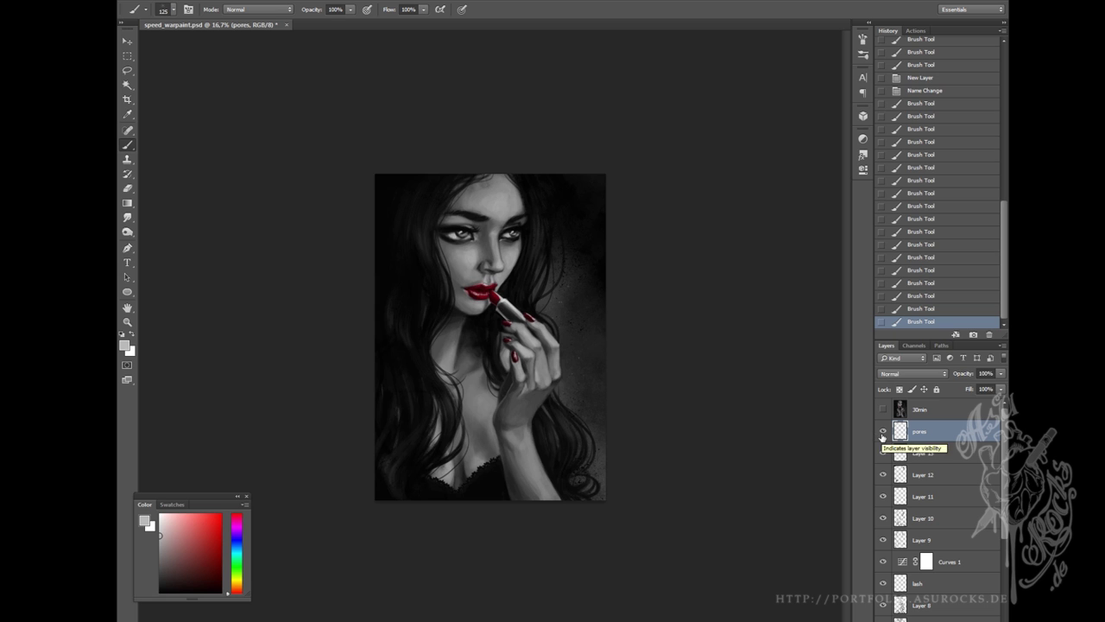
{"action": "key", "text": "ctrl+minus"}
{"action": "left_click", "coordinate": [948, 614]}
{"action": "left_click", "coordinate": [962, 486]}
{"action": "left_click", "coordinate": [720, 148]}
{"action": "key", "text": "g"}
{"action": "left_click_drag", "start_coordinate": [543, 222], "coordinate": [383, 573]}
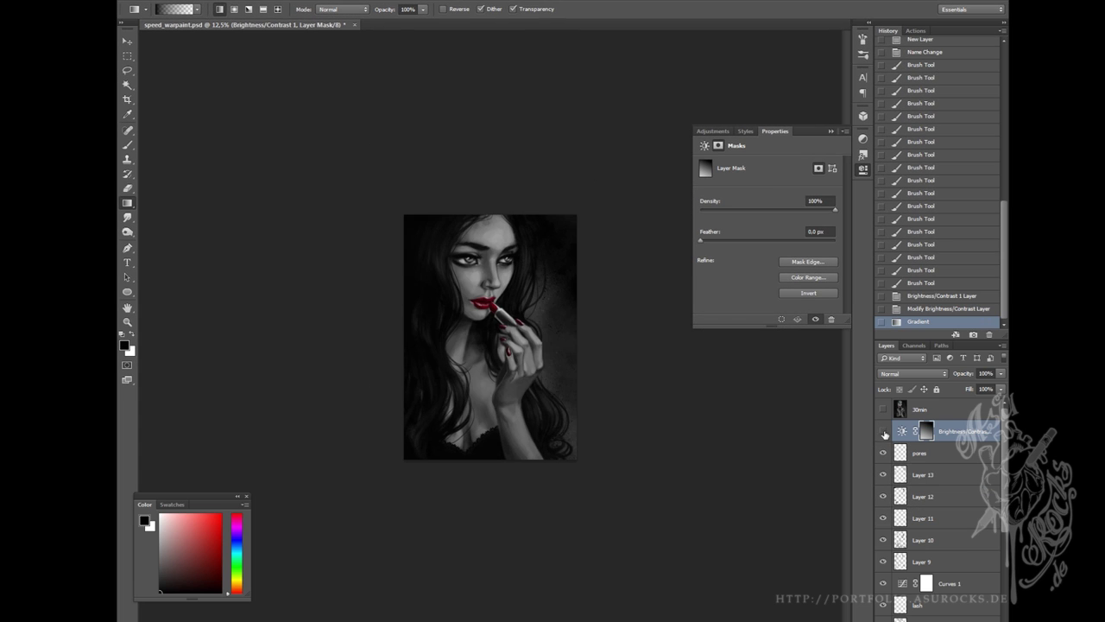
{"action": "left_click_drag", "start_coordinate": [587, 365], "coordinate": [409, 460]}
{"action": "key", "text": "ctrl+z"}
{"action": "left_click_drag", "start_coordinate": [570, 258], "coordinate": [500, 431]}
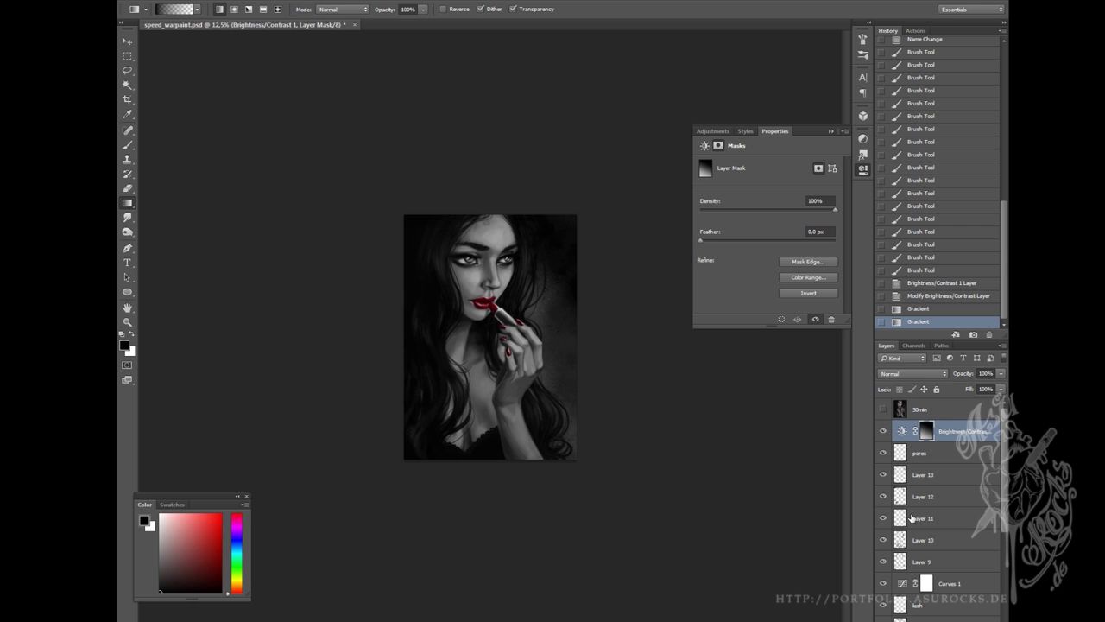
Paste a merged copy as Layer 15, nudge it down, and exclude its red channel in Blending Options.
{"action": "key", "text": "ctrl+a"}
{"action": "key", "text": "ctrl+shift+c"}
{"action": "key", "text": "ctrl+shift+v"}
{"action": "key", "text": "ctrl+plus"}
{"action": "key", "text": "ctrl+plus"}
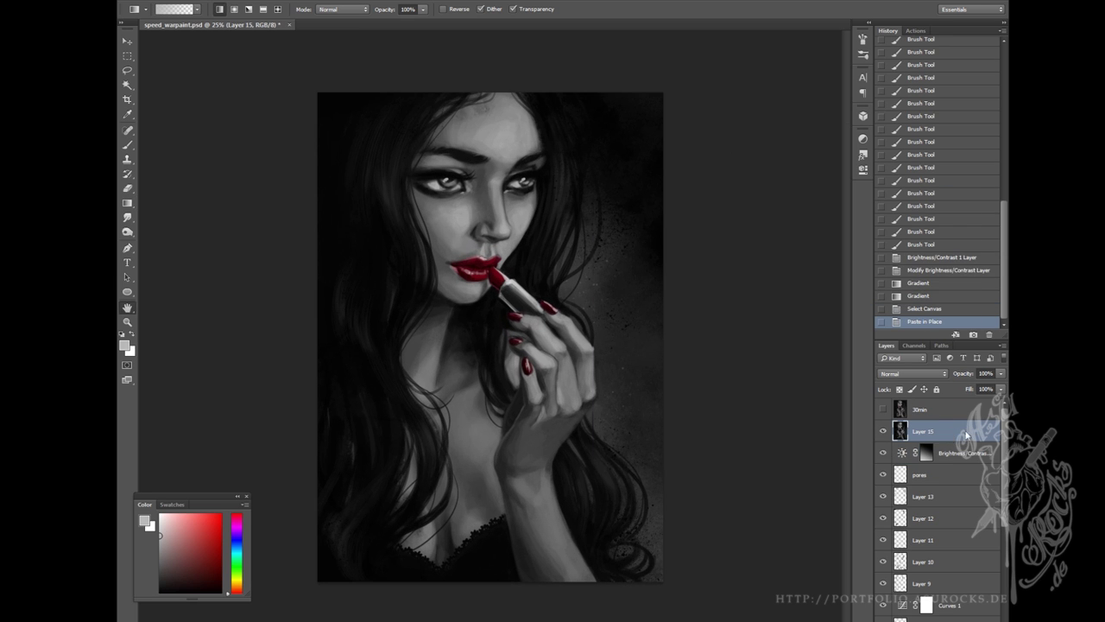
{"action": "left_click", "coordinate": [127, 40]}
{"action": "key", "text": "Down"}
{"action": "double_click", "coordinate": [959, 432]}
{"action": "left_click", "coordinate": [759, 291]}
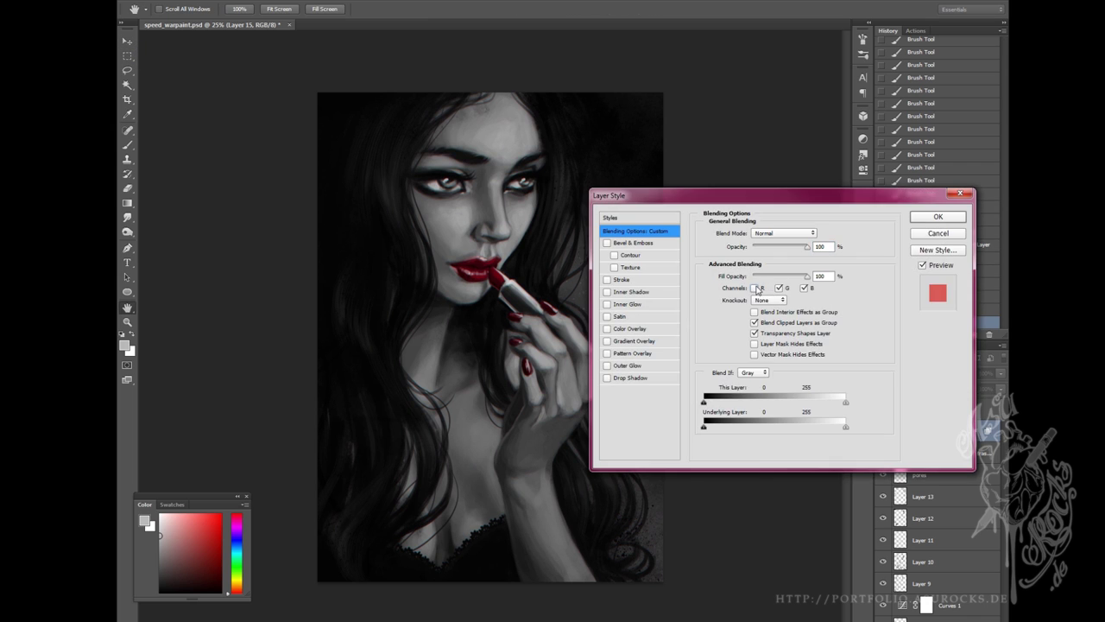
{"action": "left_click", "coordinate": [937, 215]}
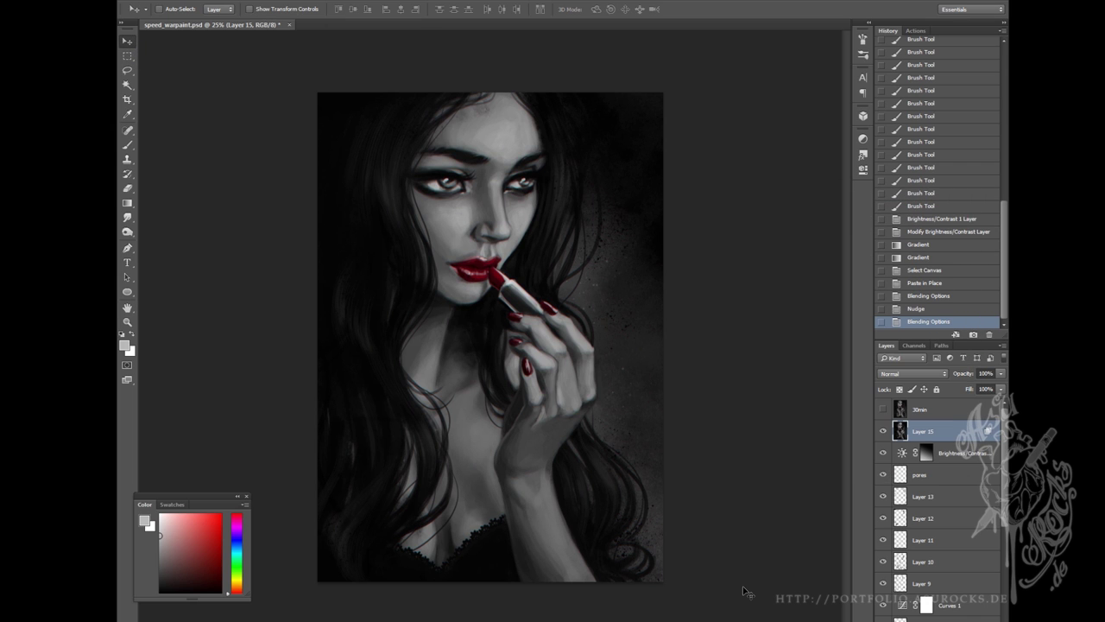
{"action": "key", "text": "ctrl+plus"}
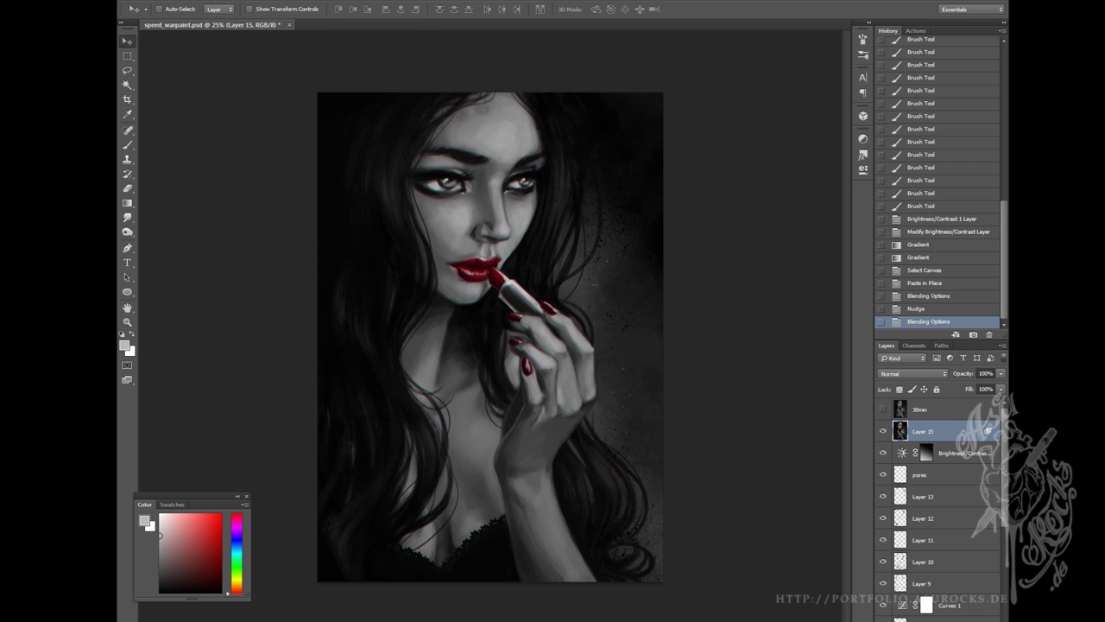